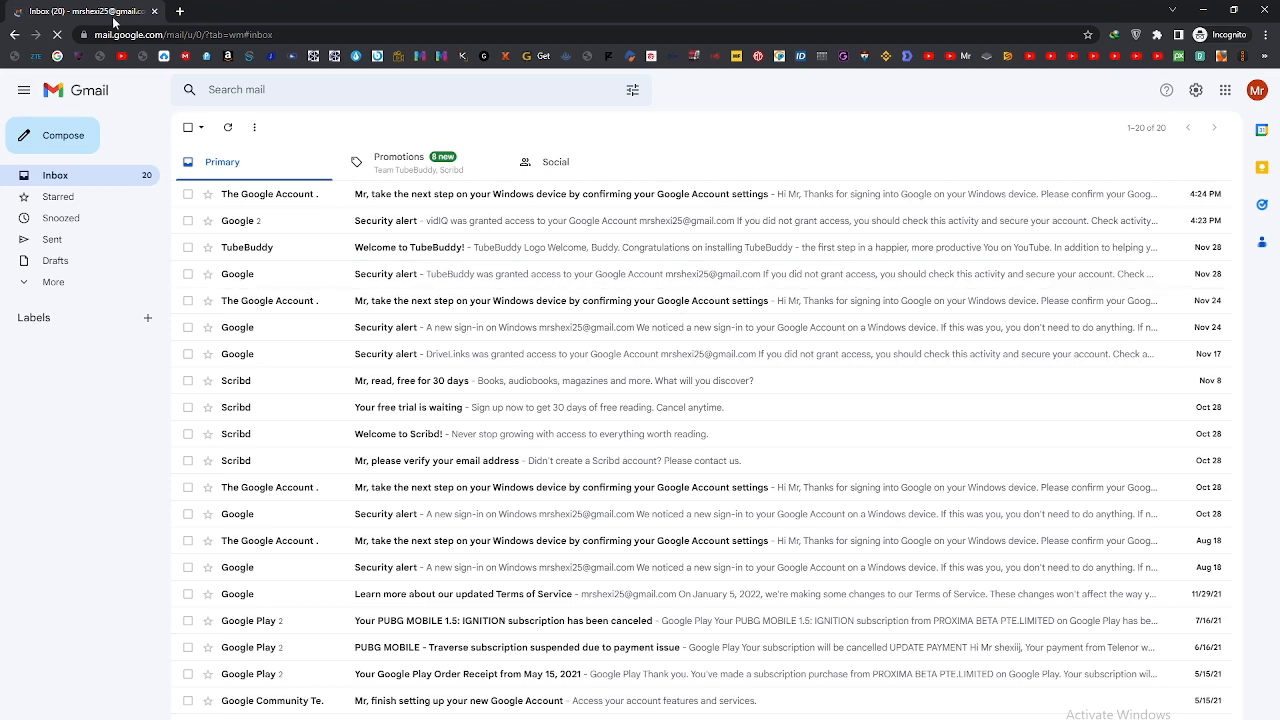
# Step: Search for youtube in a new browser tab and open the YouTube website from the results
pyautogui.hotkey('ctrl', 't')
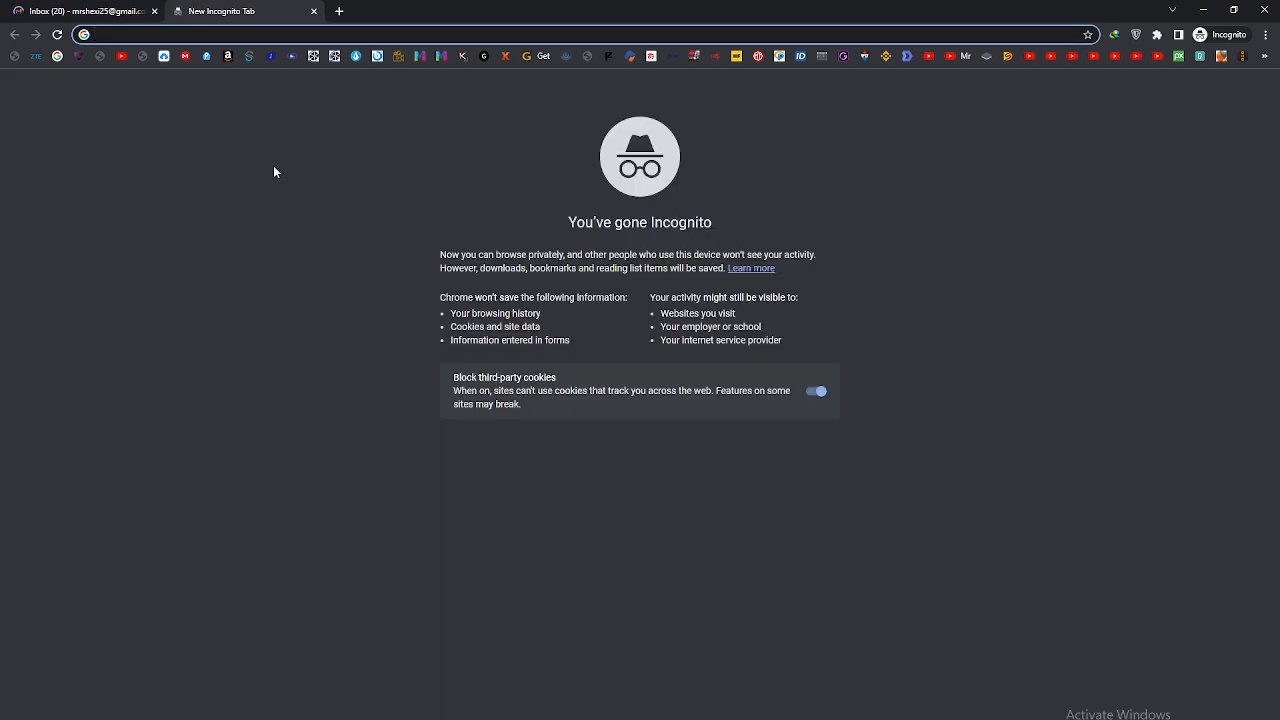
pyautogui.write('youtube')
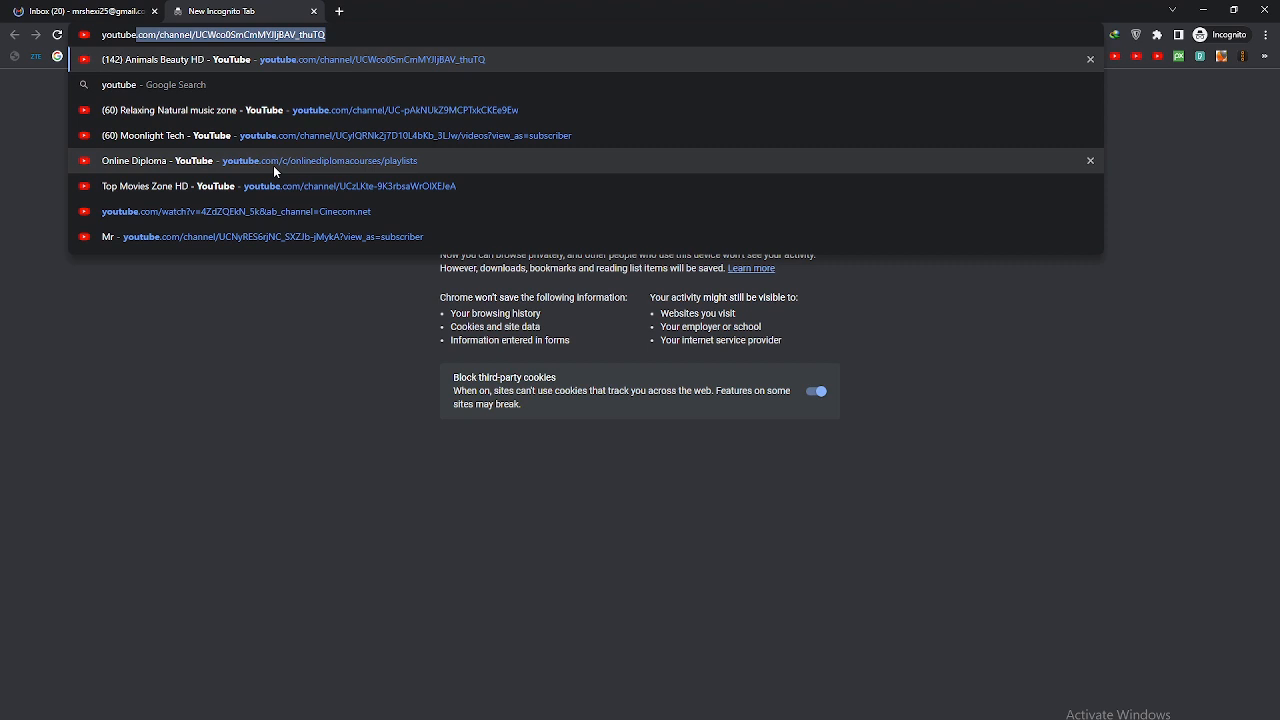
pyautogui.press('Delete')
pyautogui.press('Return')
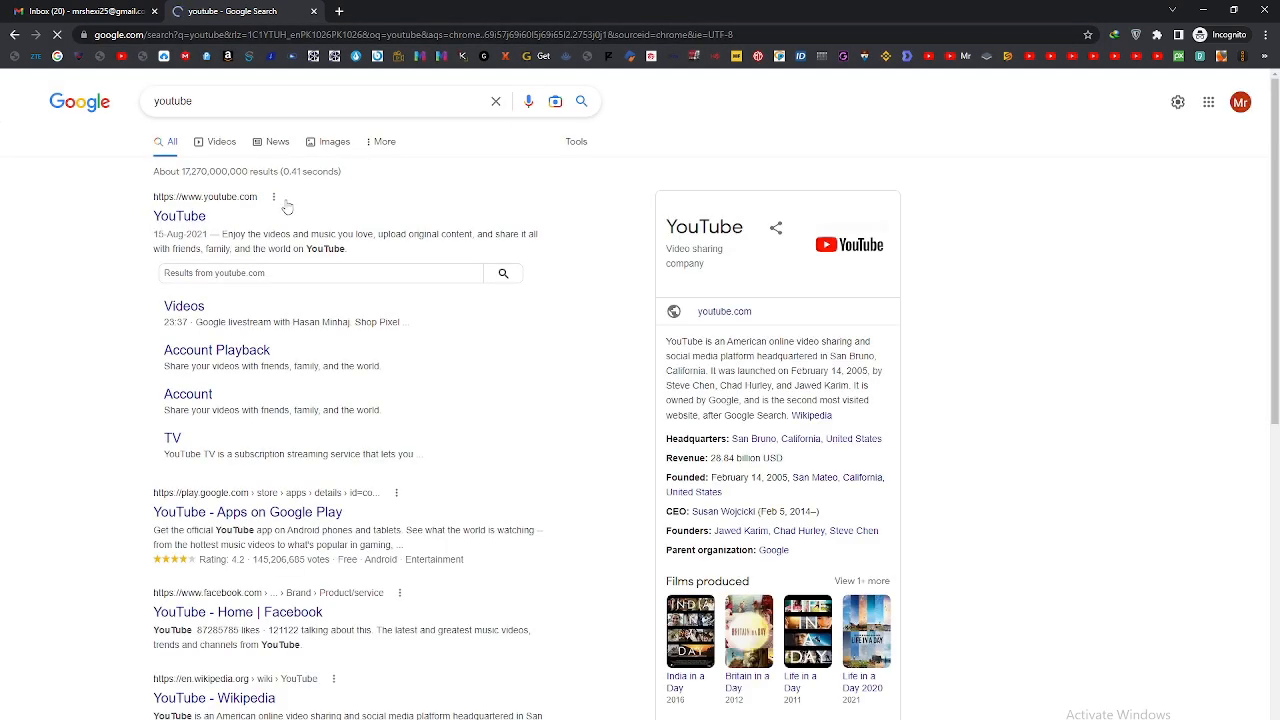
pyautogui.click(288, 205)
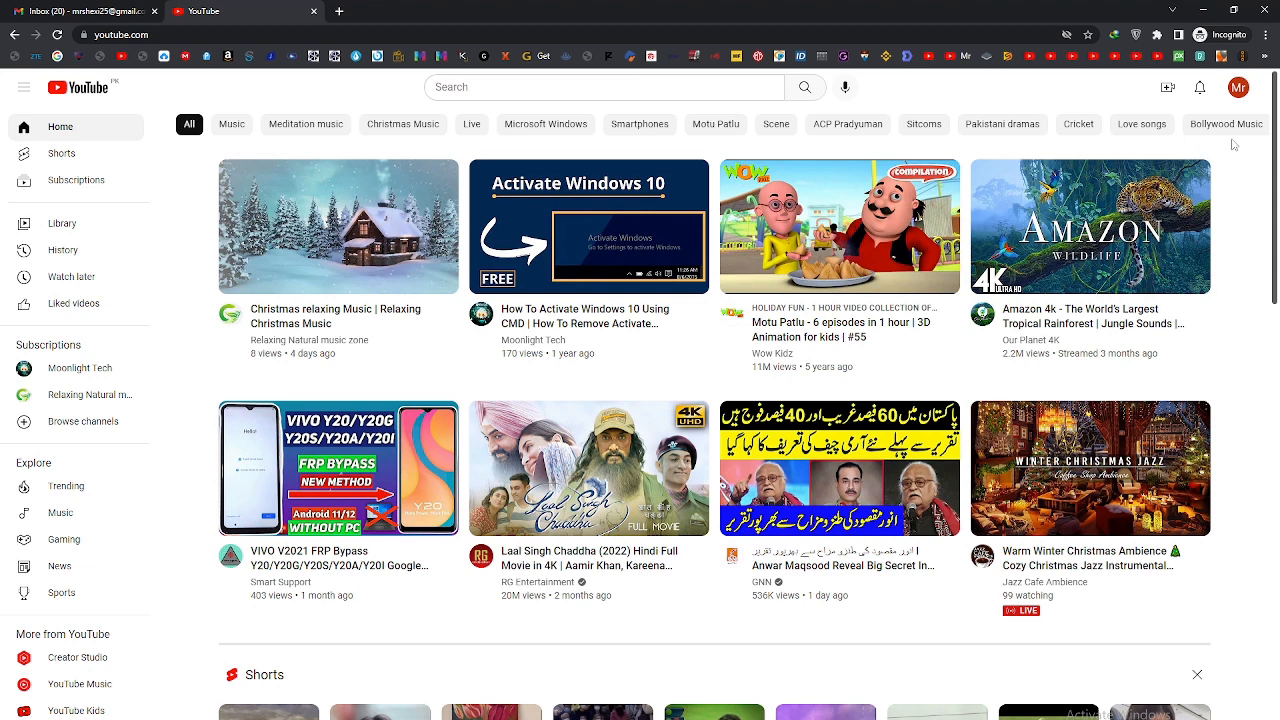
# Step: Create a YouTube channel for the signed-in account with the name Moonlight Sports
pyautogui.click(1238, 95)
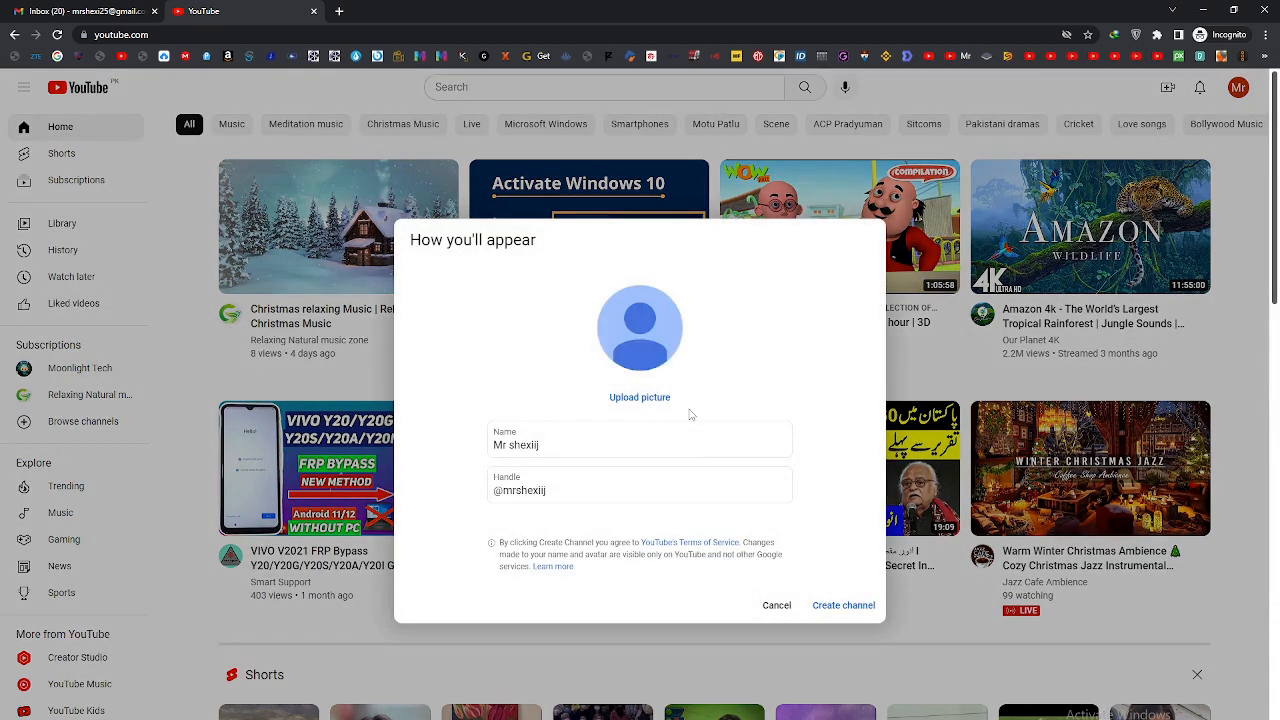
pyautogui.tripleClick(545, 451)
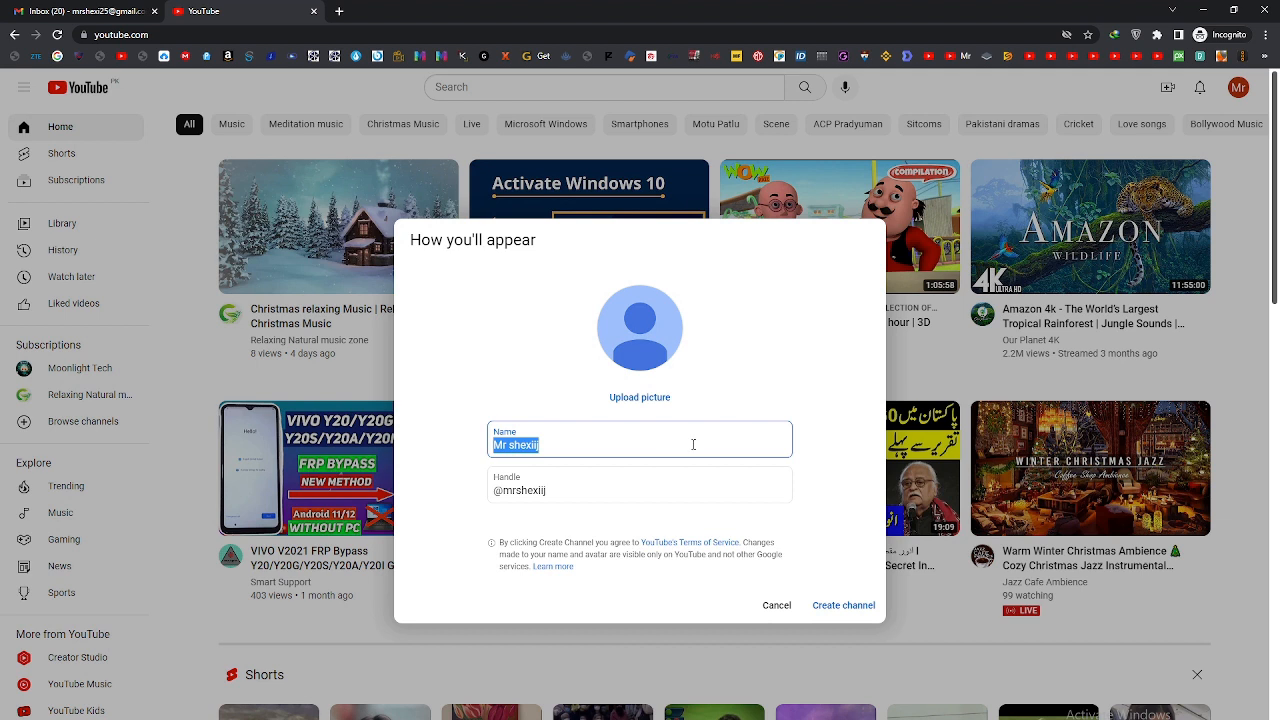
pyautogui.write('Moonlight ')
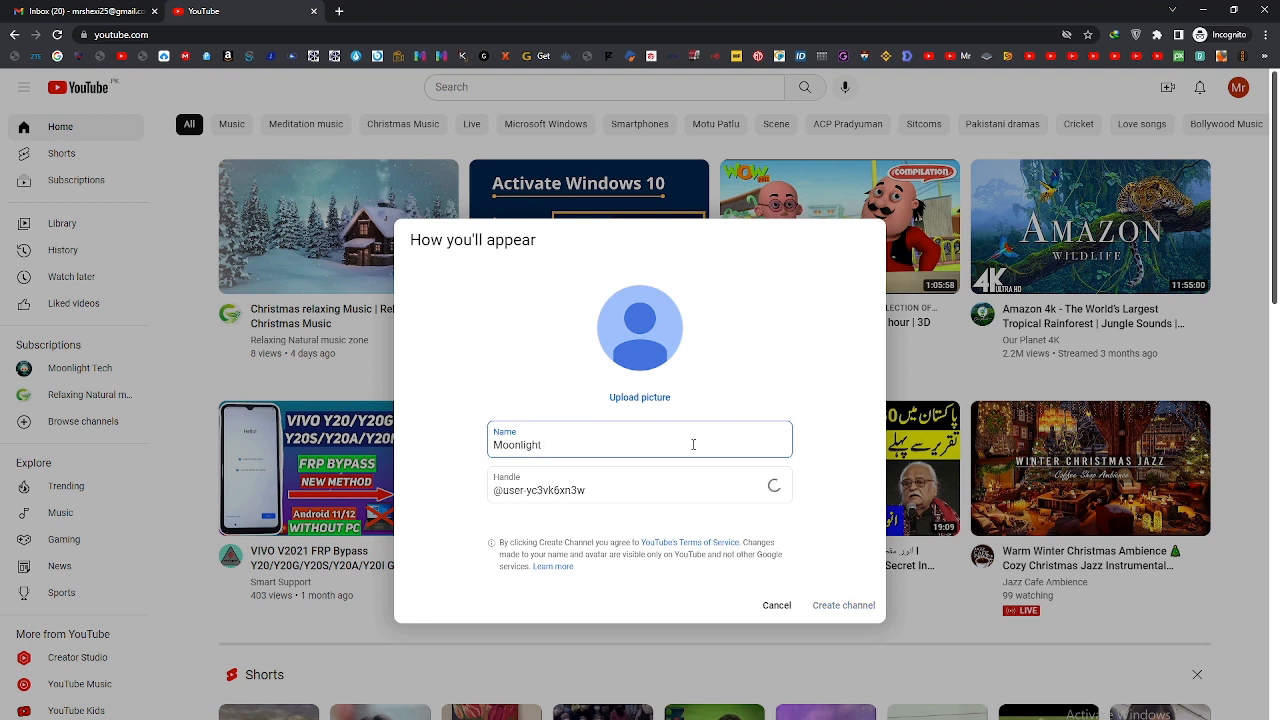
pyautogui.write('Sports')
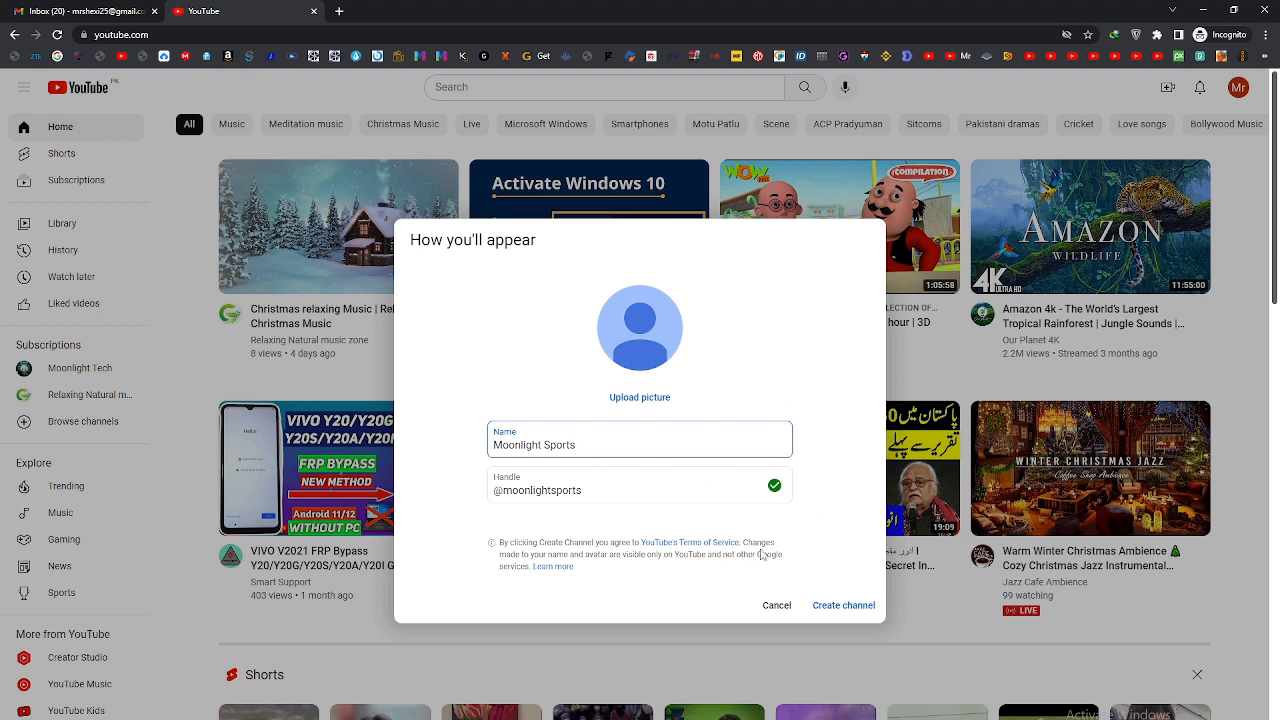
pyautogui.click(852, 610)
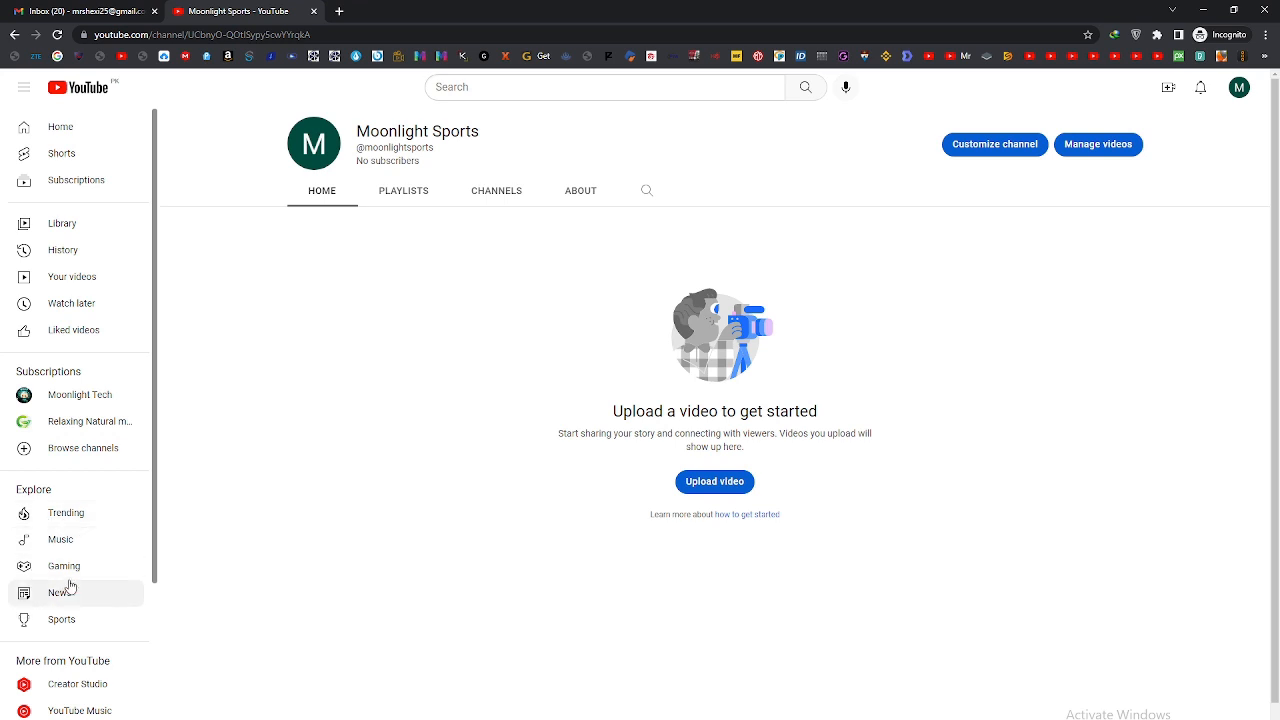
# Step: Open the channel status and features page from the YouTube account settings and dismiss the YouTube Studio welcome message
pyautogui.scroll(-1, 80, 586)
pyautogui.scroll(-1, 261, 555)
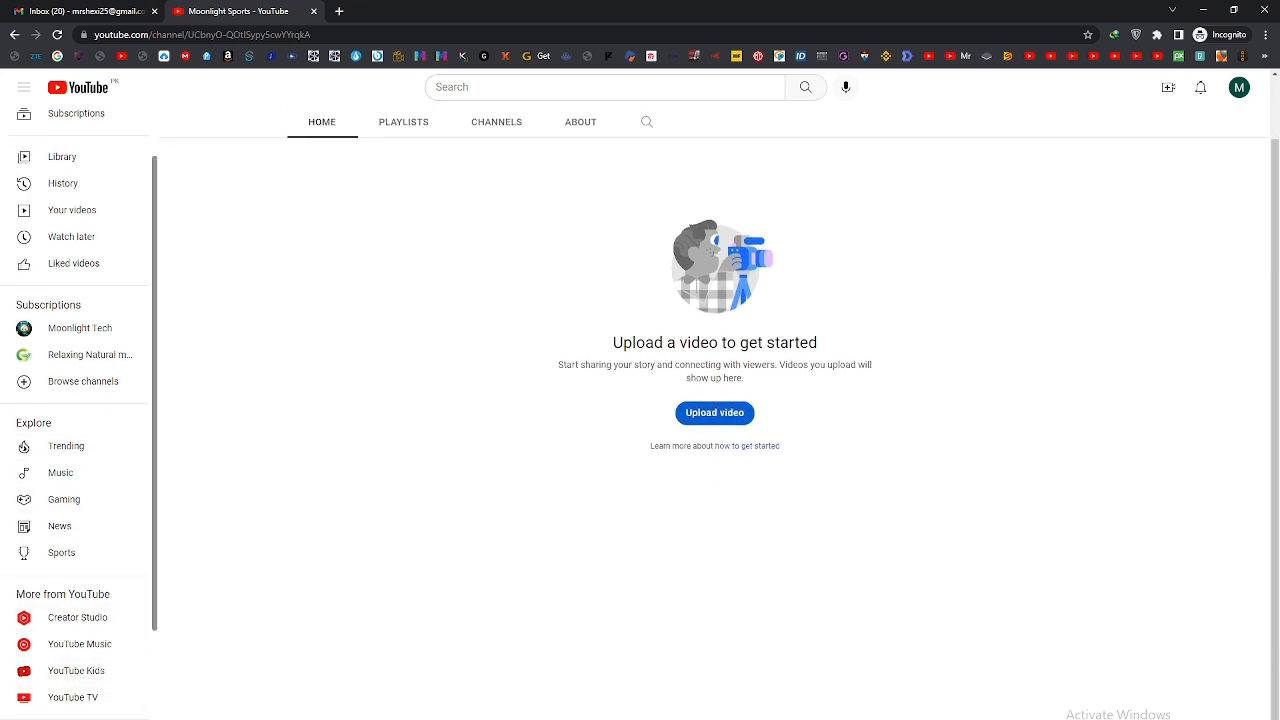
pyautogui.click(62, 719)
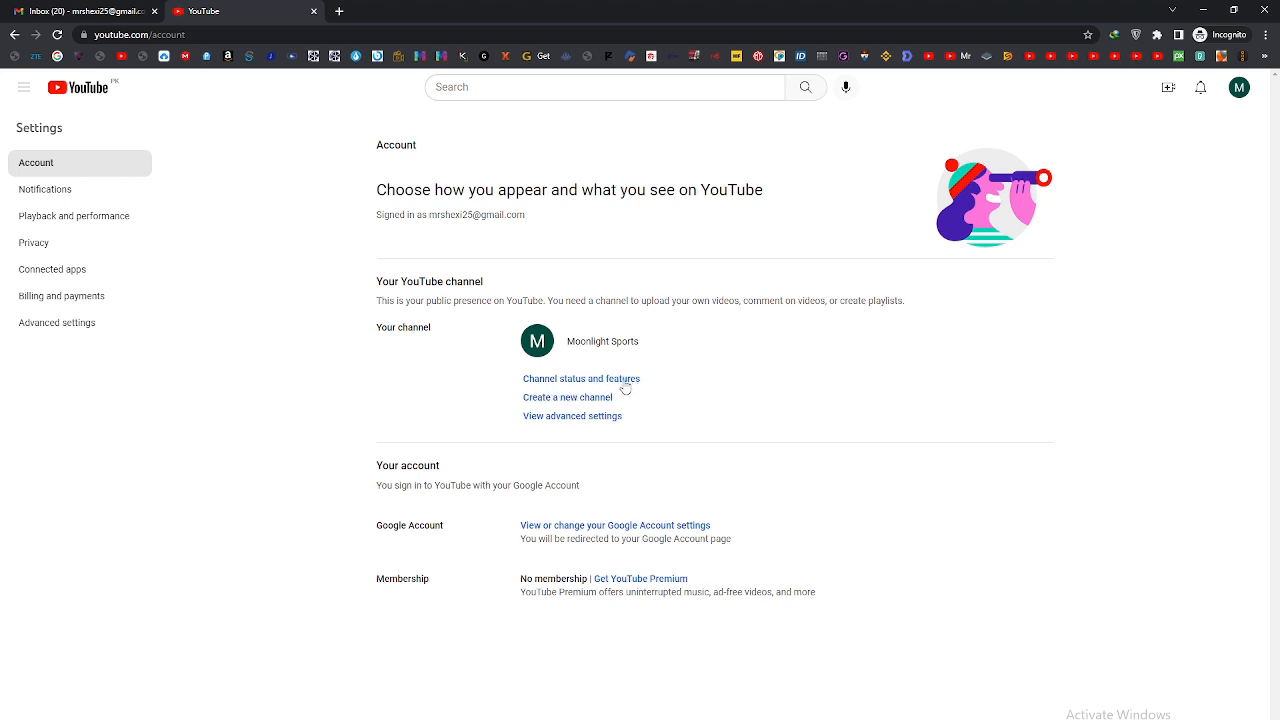
pyautogui.click(536, 382)
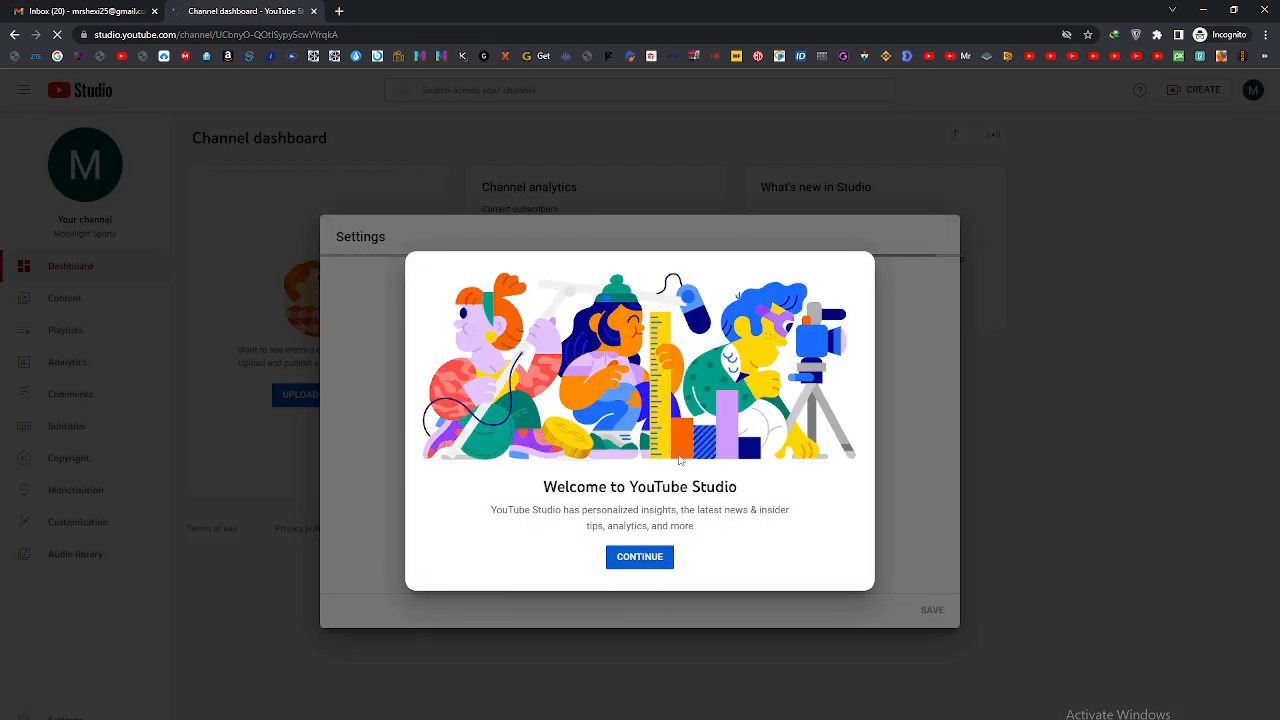
pyautogui.moveTo(506, 487); pyautogui.dragTo(742, 490)
pyautogui.click(717, 546)
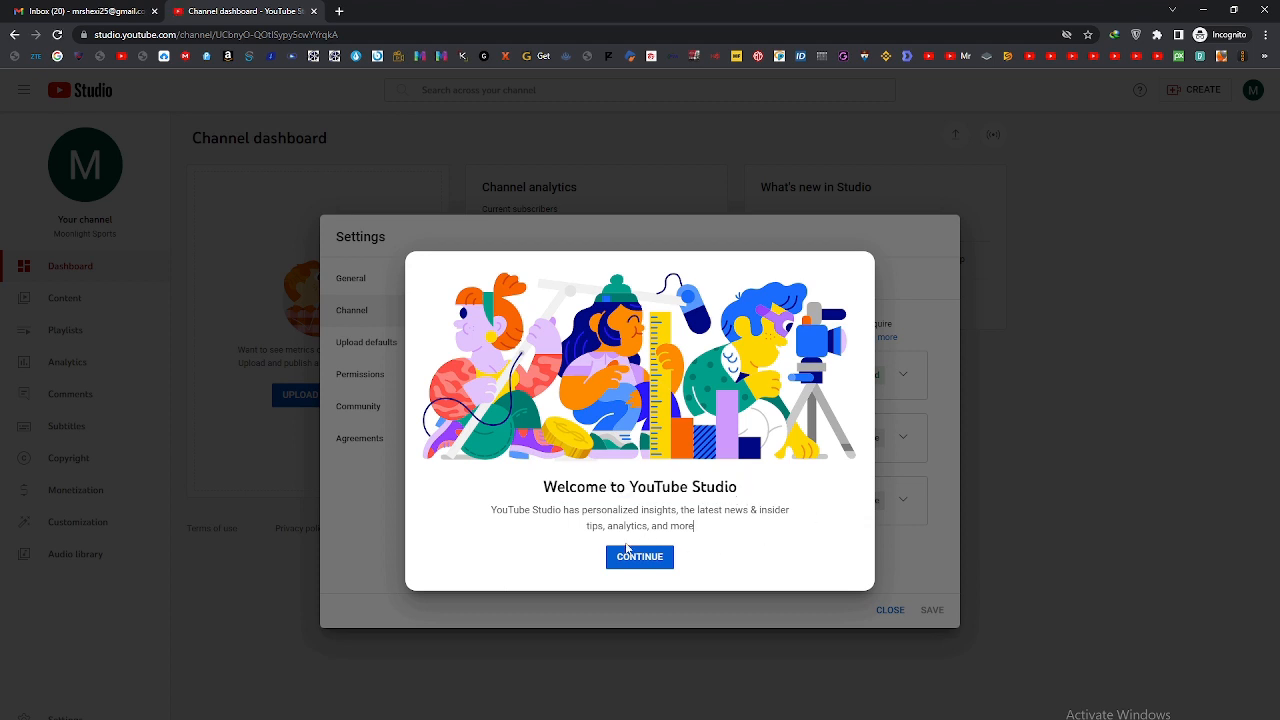
pyautogui.click(625, 557)
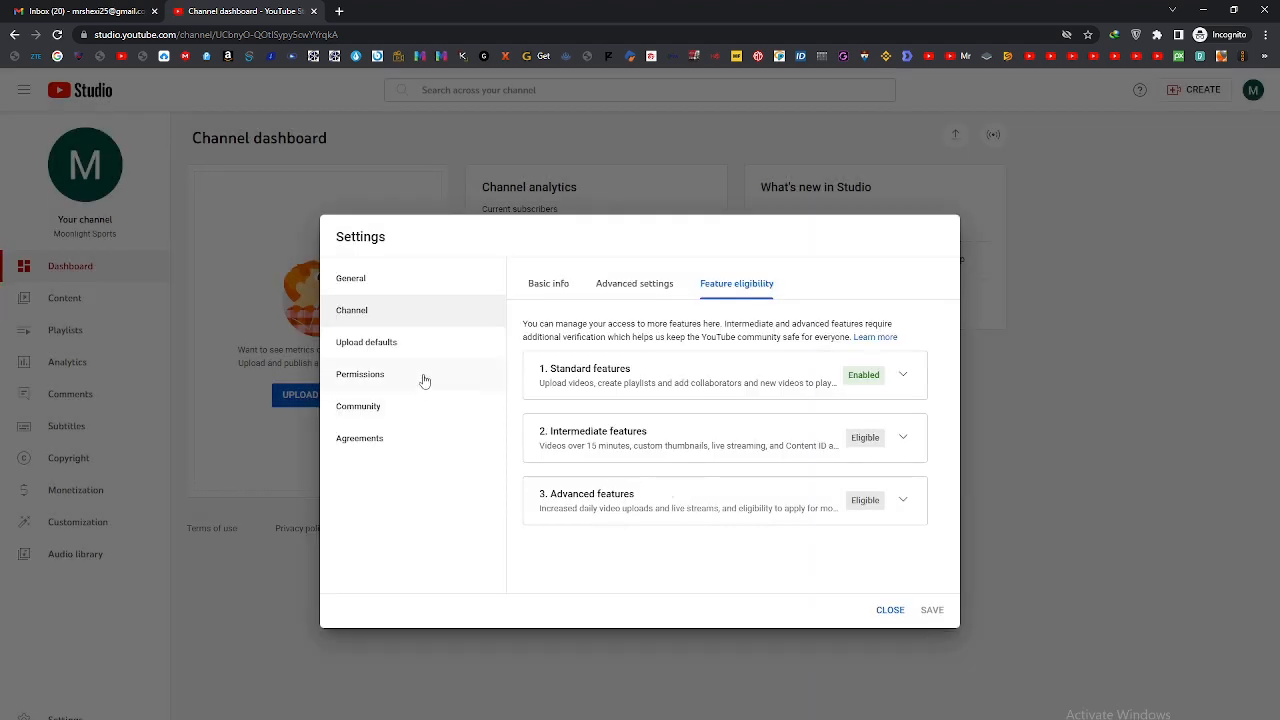
# Step: Check the default currency unit in the general settings
pyautogui.click(375, 291)
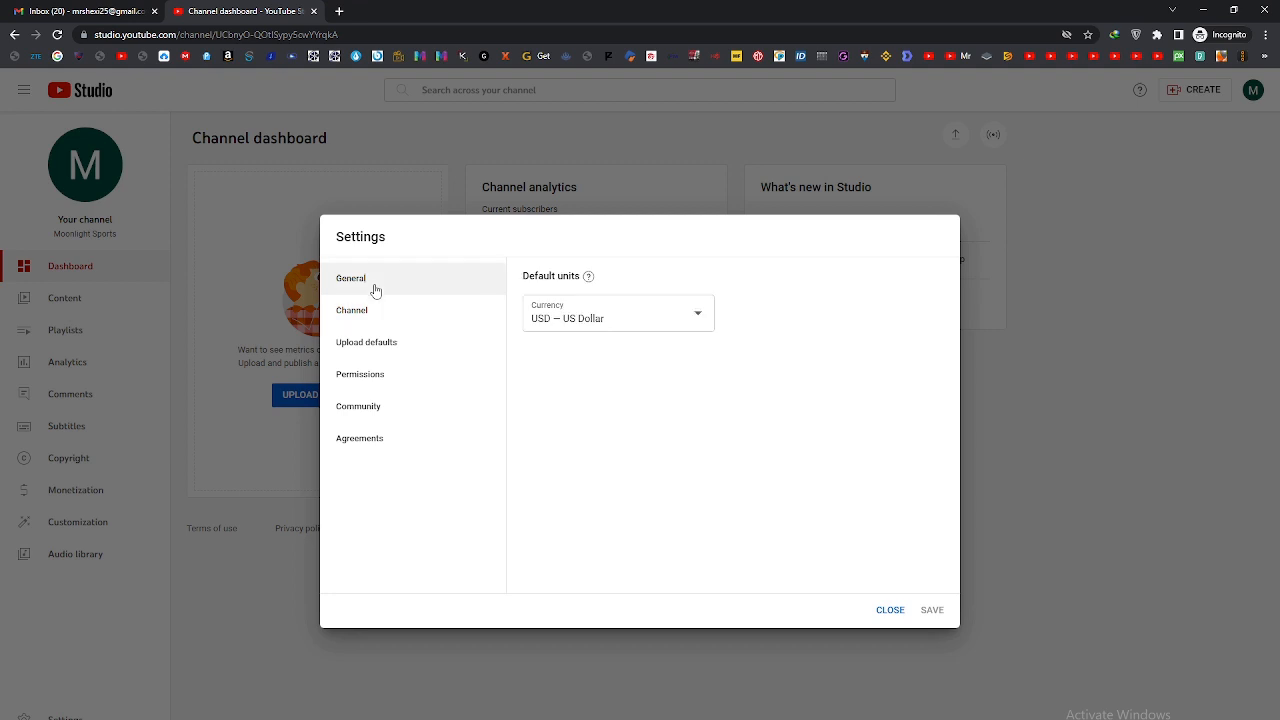
pyautogui.click(680, 317)
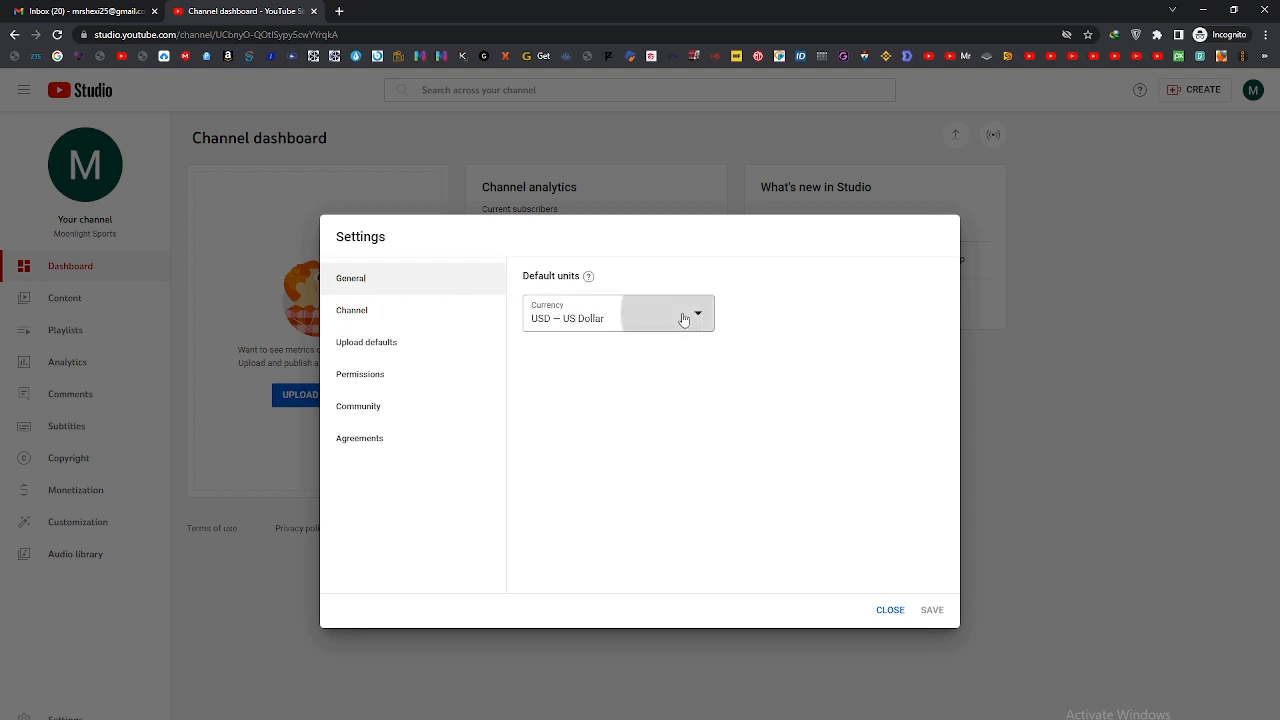
pyautogui.click(800, 343)
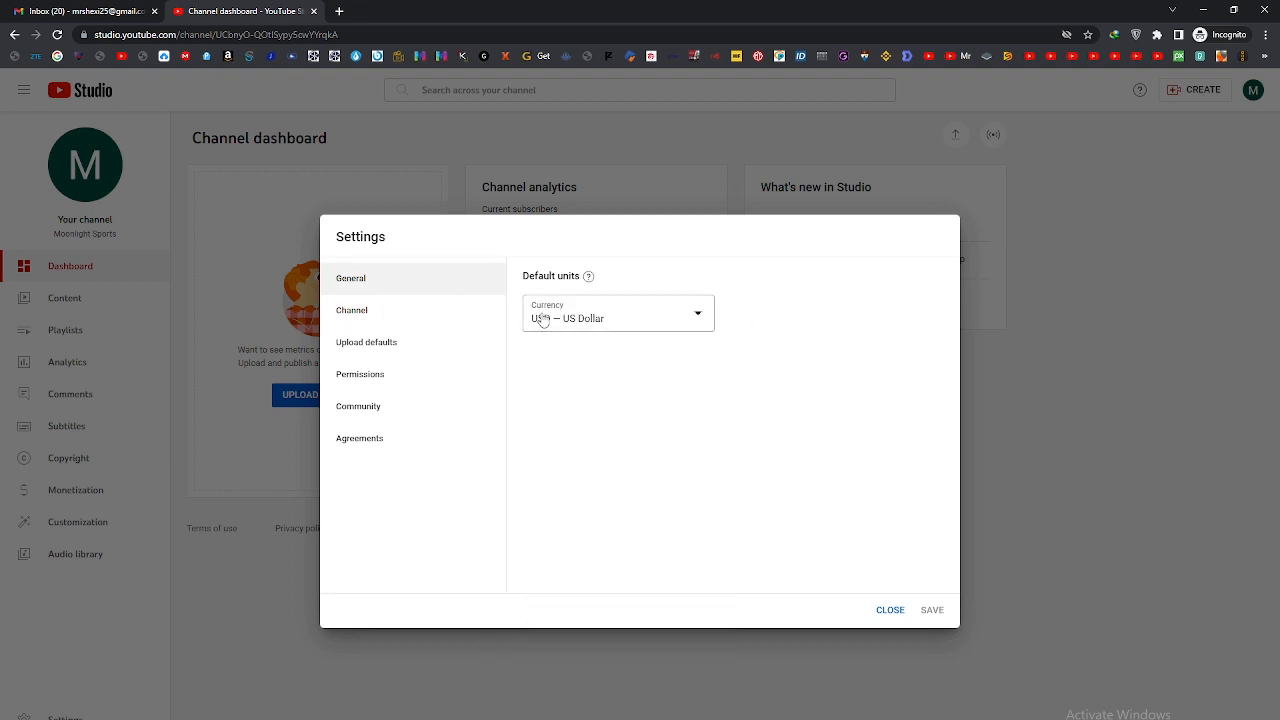
# Step: Set the channel's country of residence to Pakistan in the basic info
pyautogui.click(360, 312)
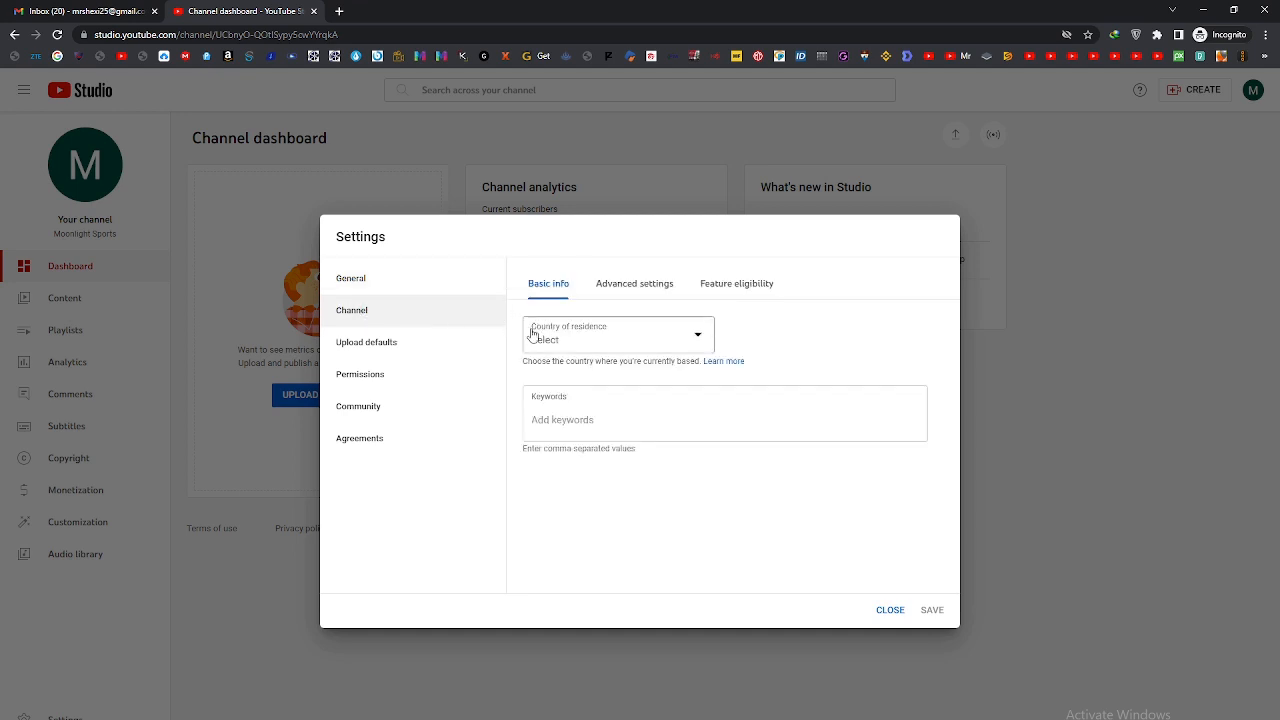
pyautogui.click(696, 339)
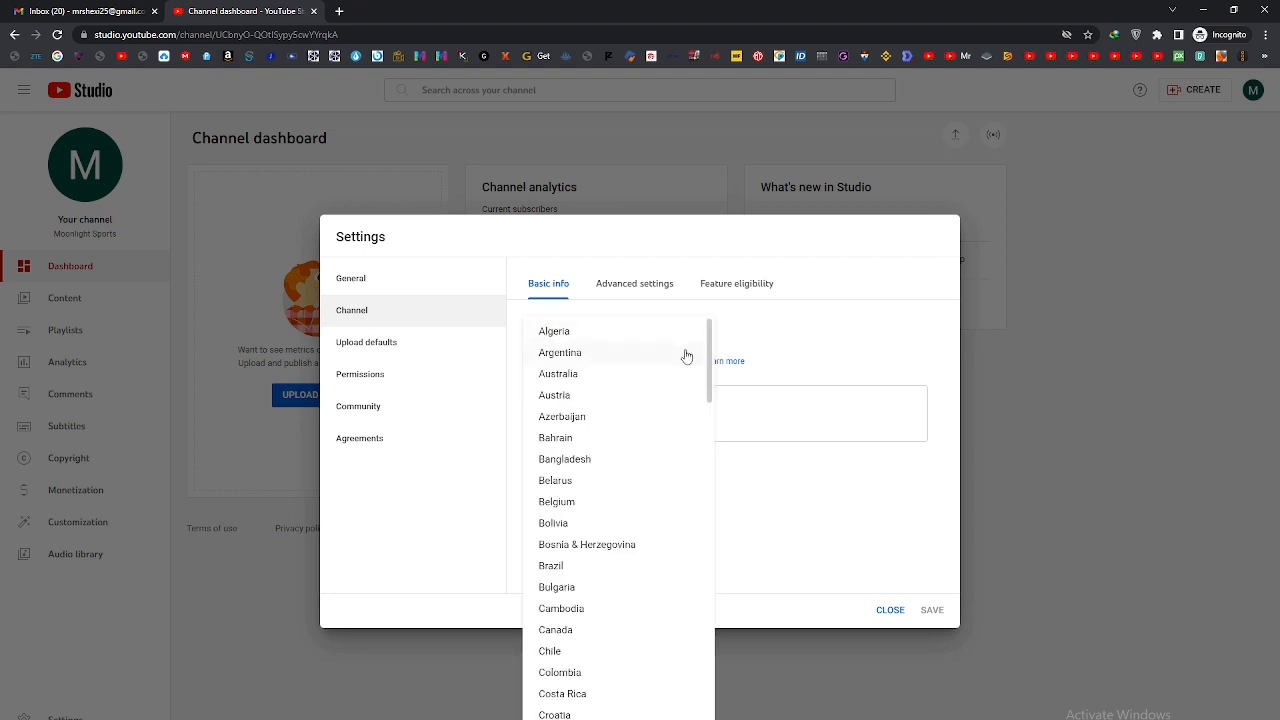
pyautogui.scroll(-2, 675, 400)
pyautogui.moveTo(710, 407); pyautogui.dragTo(707, 596)
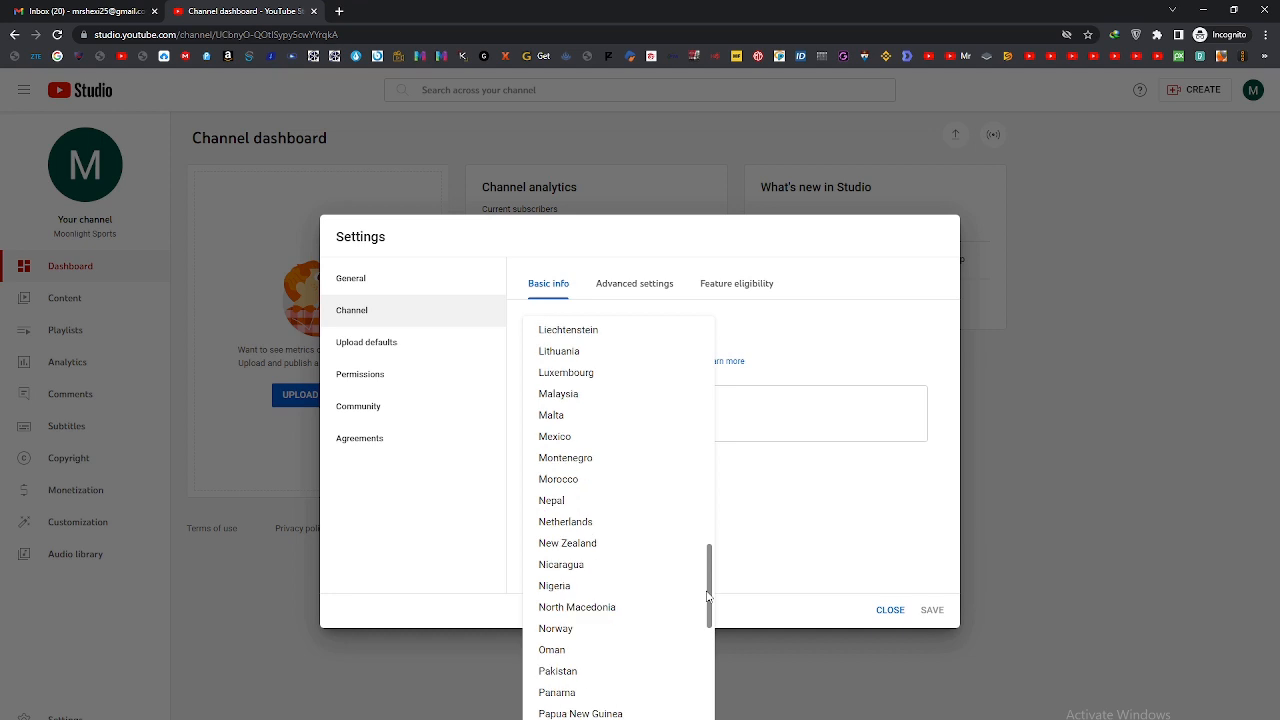
pyautogui.click(568, 672)
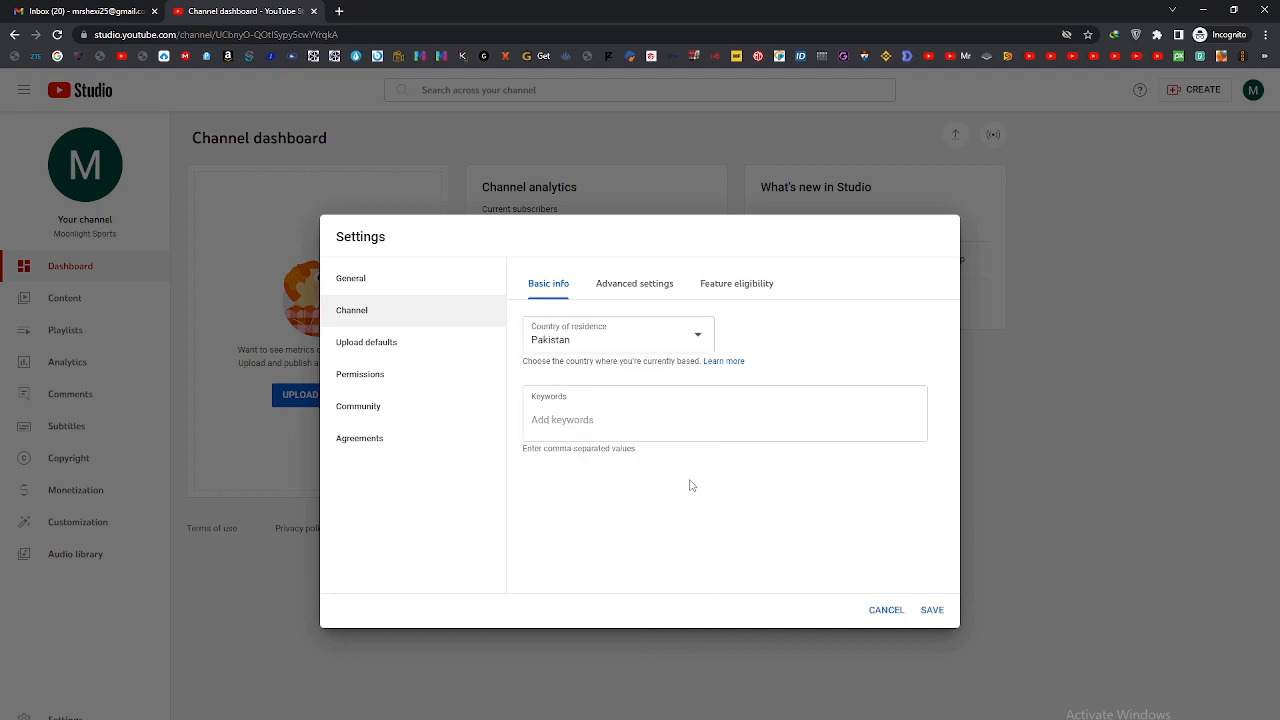
# Step: Add the channel keywords sports, cricket and foot ball
pyautogui.click(580, 421)
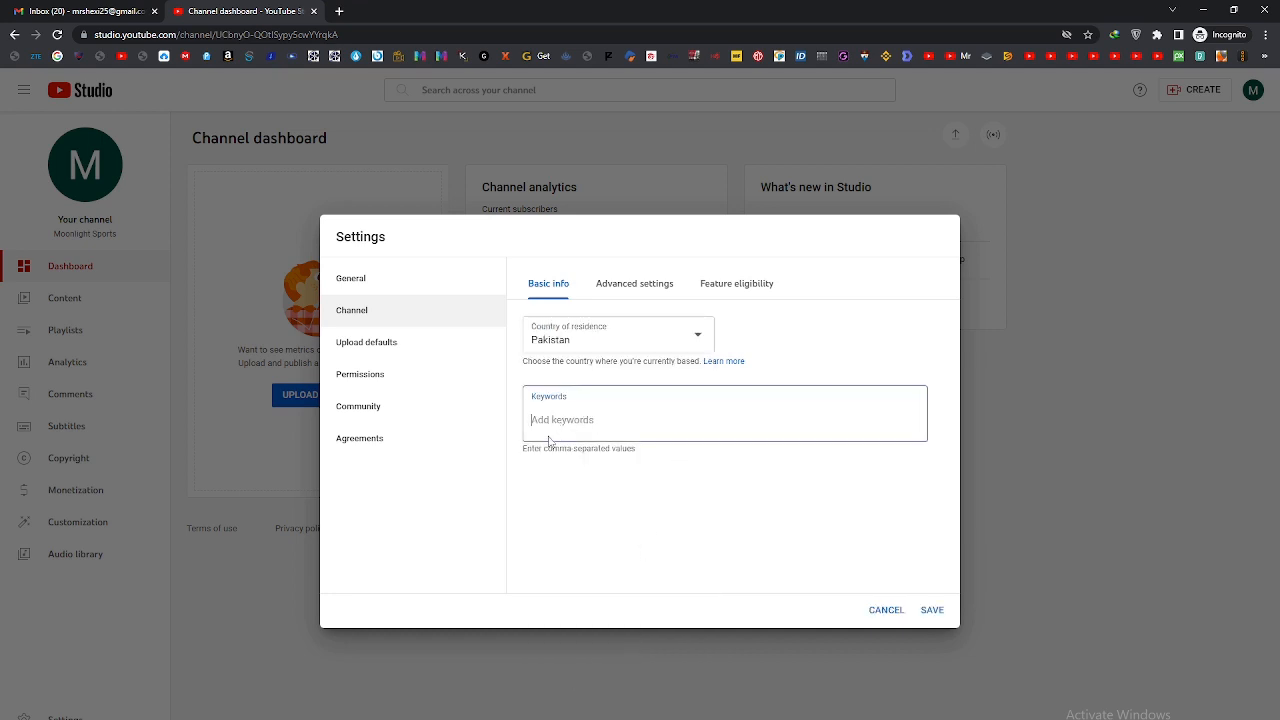
pyautogui.moveTo(523, 448); pyautogui.dragTo(640, 457)
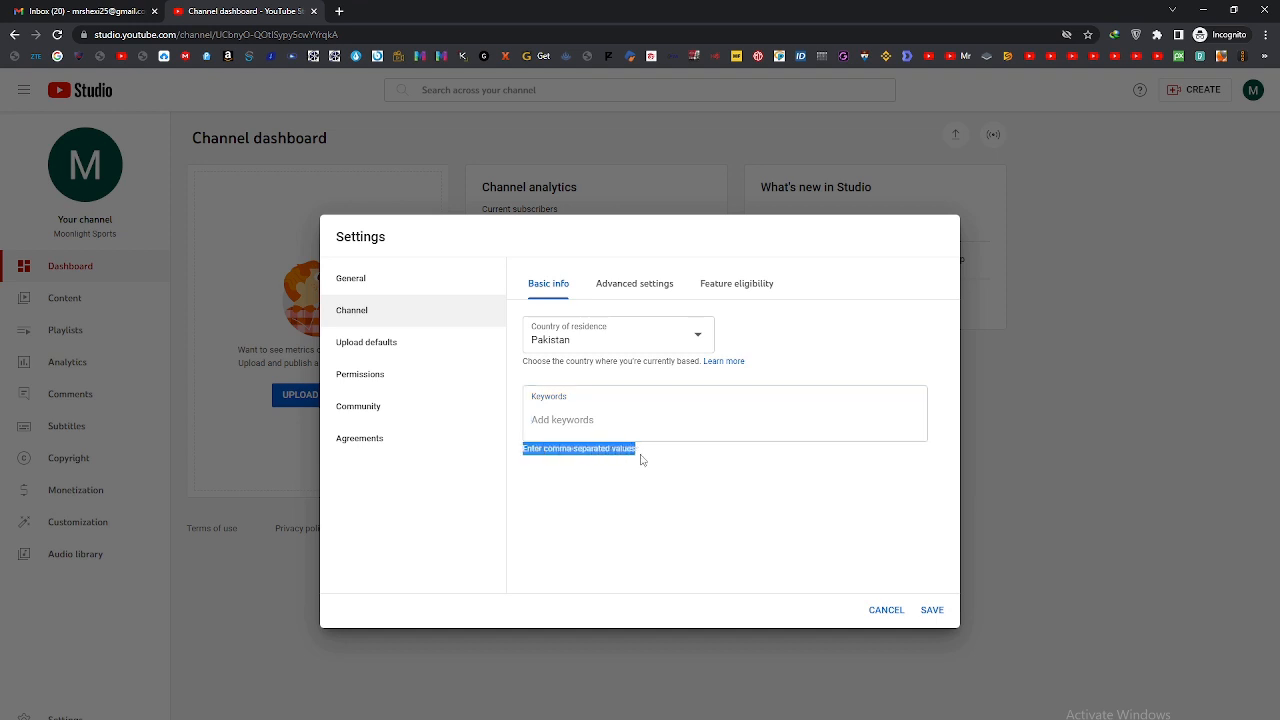
pyautogui.click(621, 413)
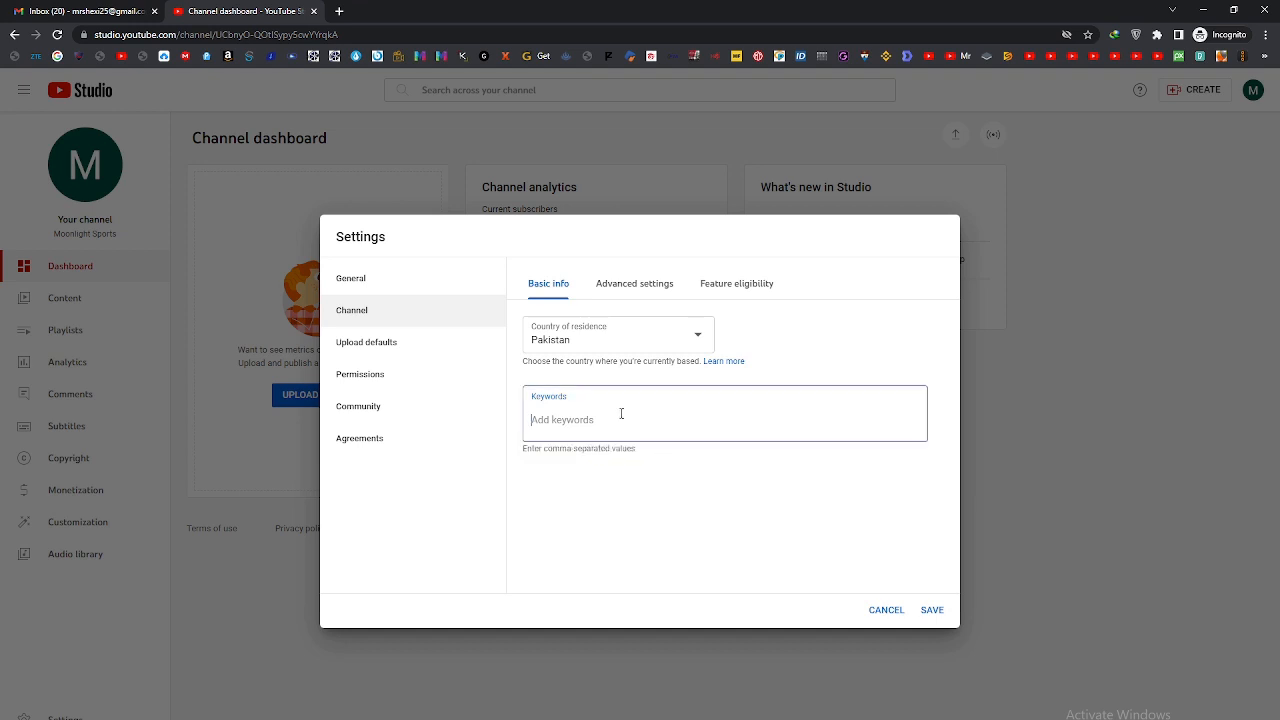
pyautogui.write('sports,')
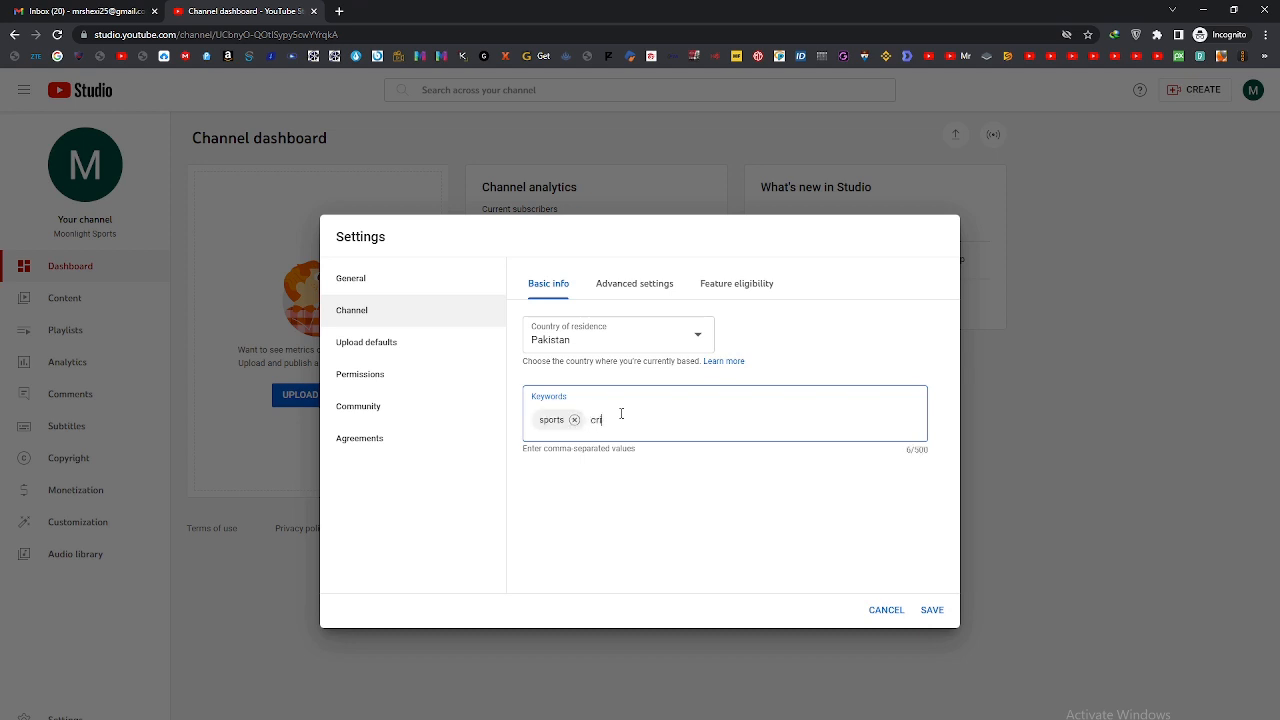
pyautogui.write('cricket,foot ball,')
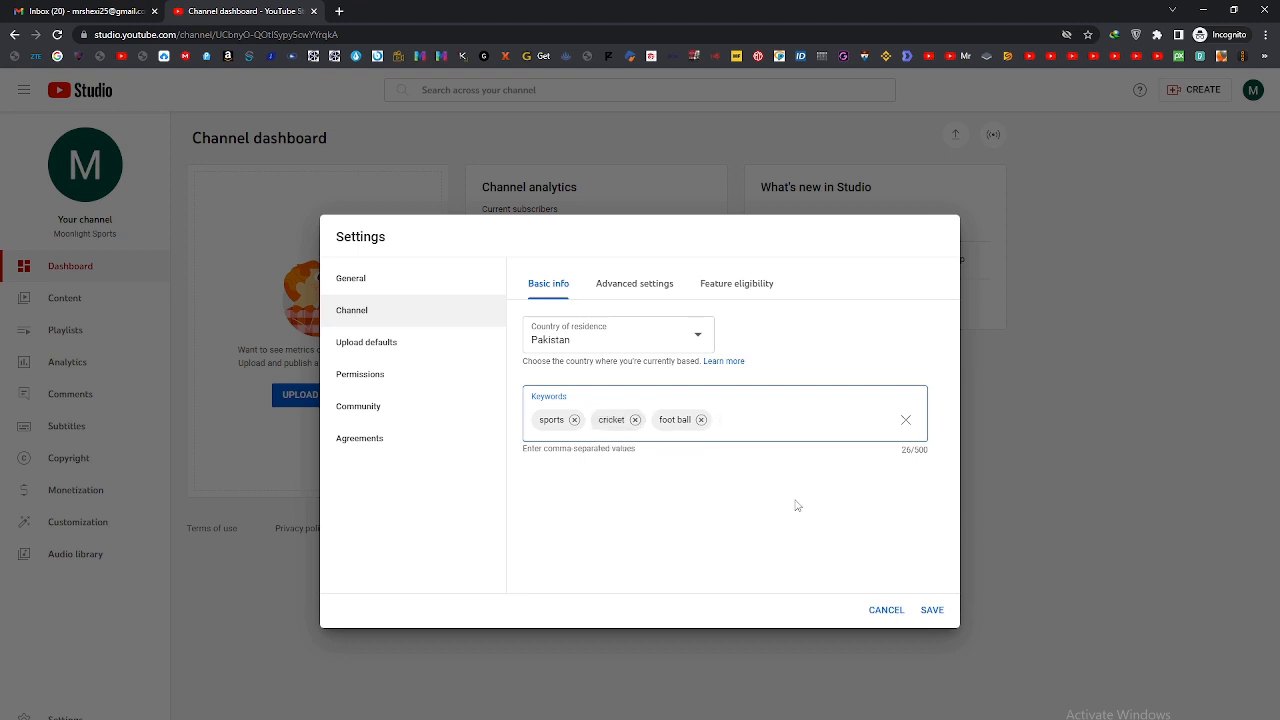
# Step: Set the channel's audience option to "I want to review this setting for every video" in the advanced settings
pyautogui.click(655, 288)
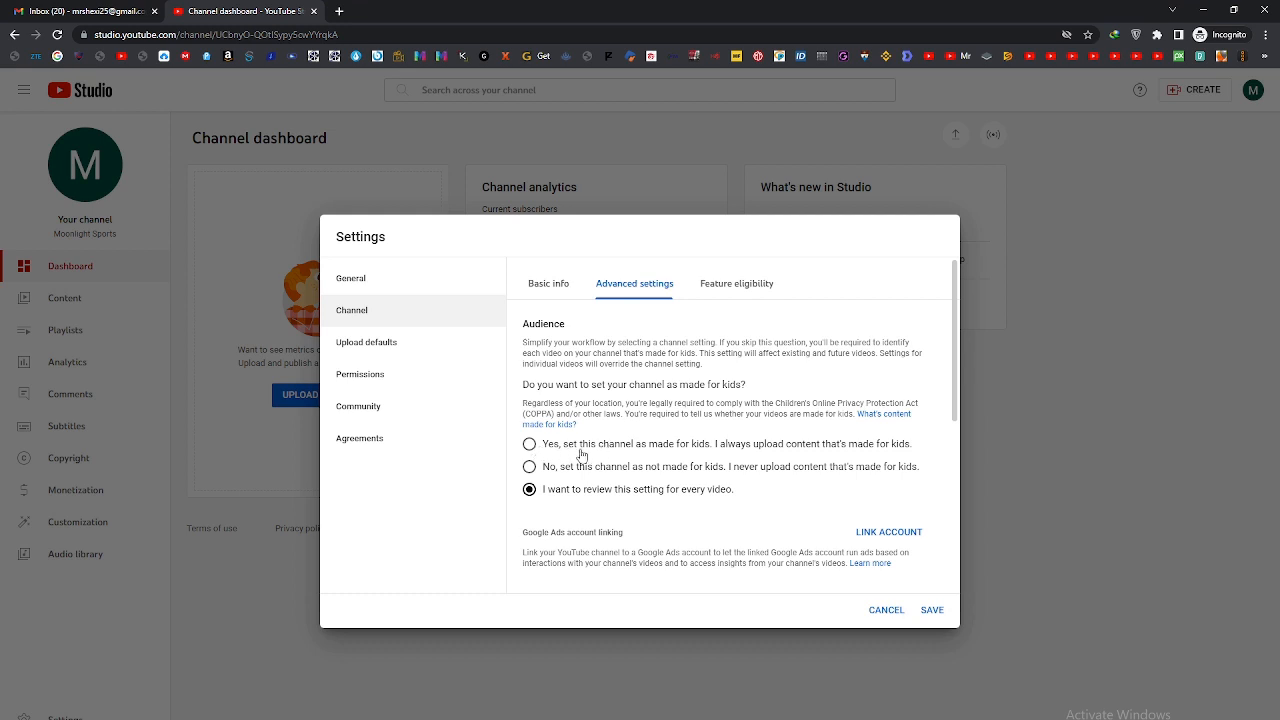
pyautogui.click(531, 469)
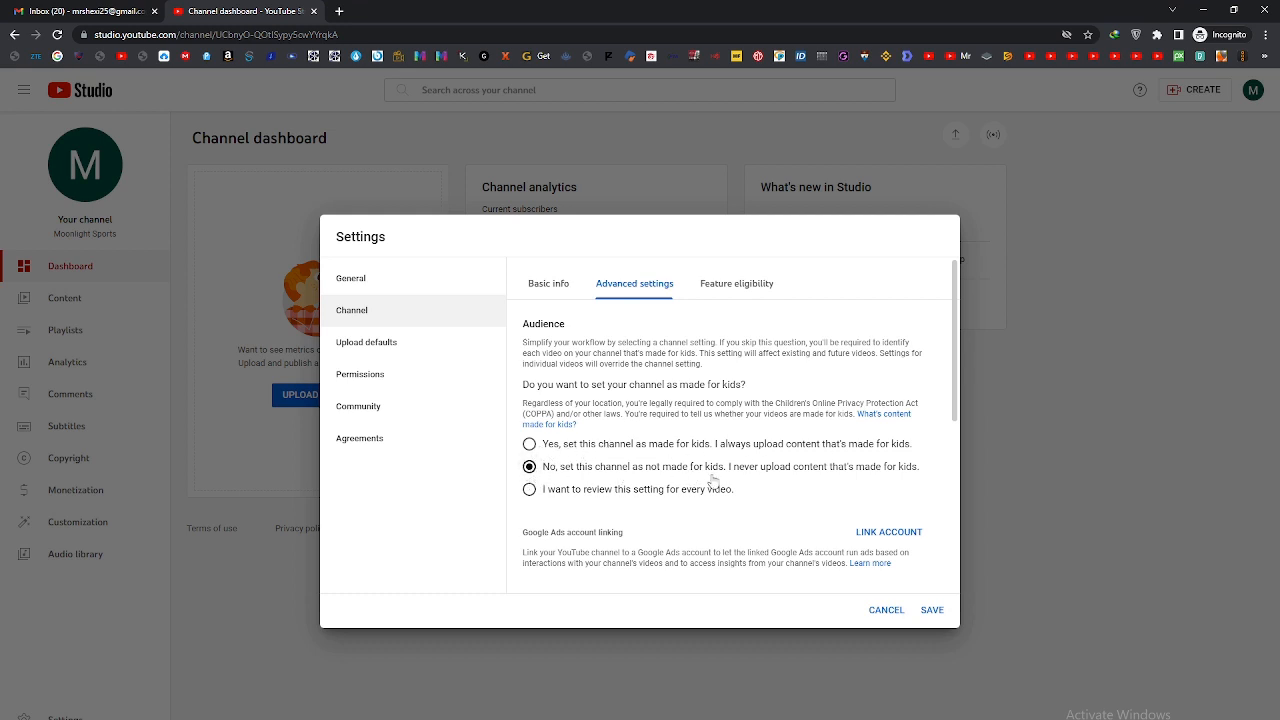
pyautogui.click(529, 489)
pyautogui.moveTo(739, 494); pyautogui.dragTo(542, 491)
pyautogui.click(780, 500)
# Step: Examine the remaining advanced channel settings for captions, advertisements and clips, and the channel's feature eligibility
pyautogui.scroll(-3, 770, 495)
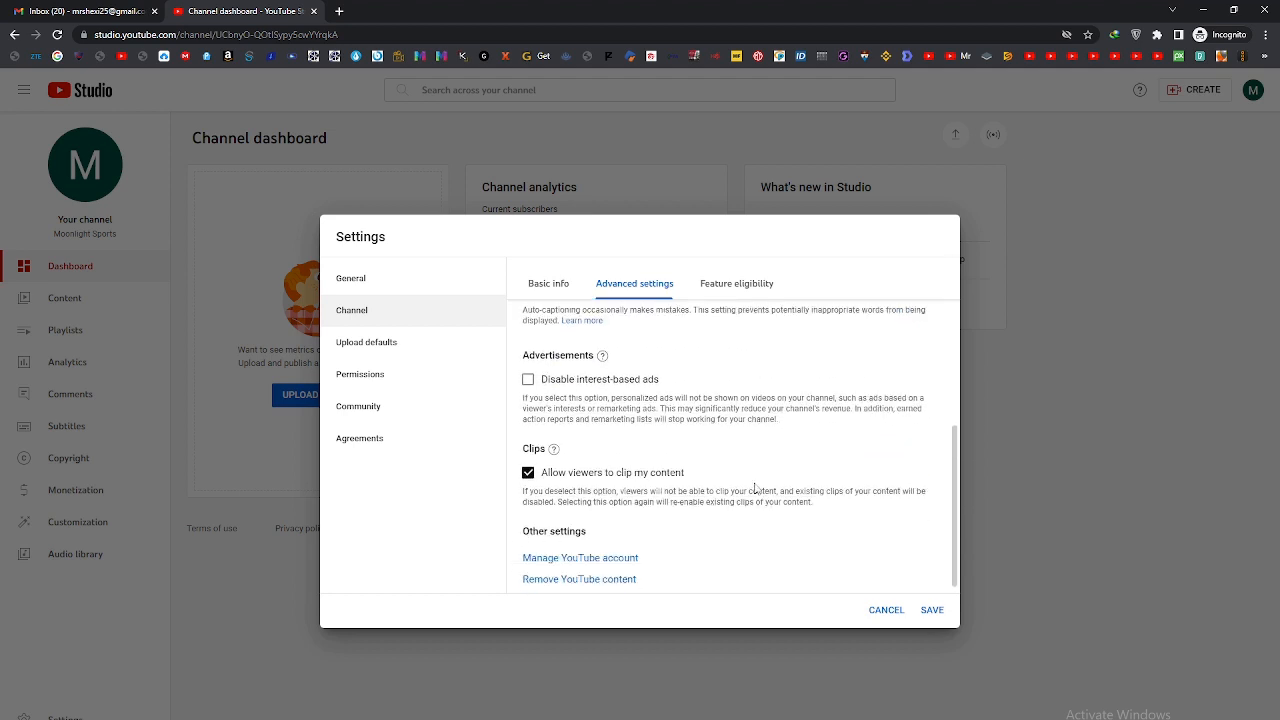
pyautogui.scroll(1, 755, 488)
pyautogui.scroll(-2, 592, 485)
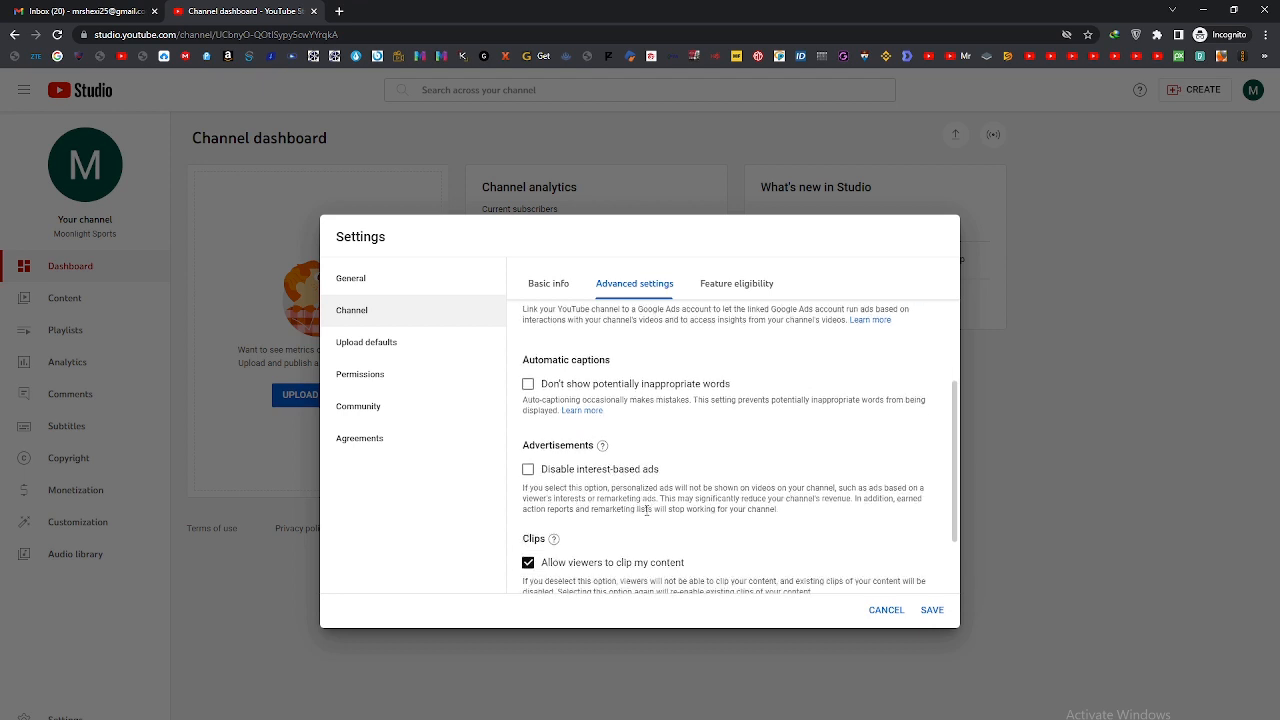
pyautogui.scroll(5, 716, 493)
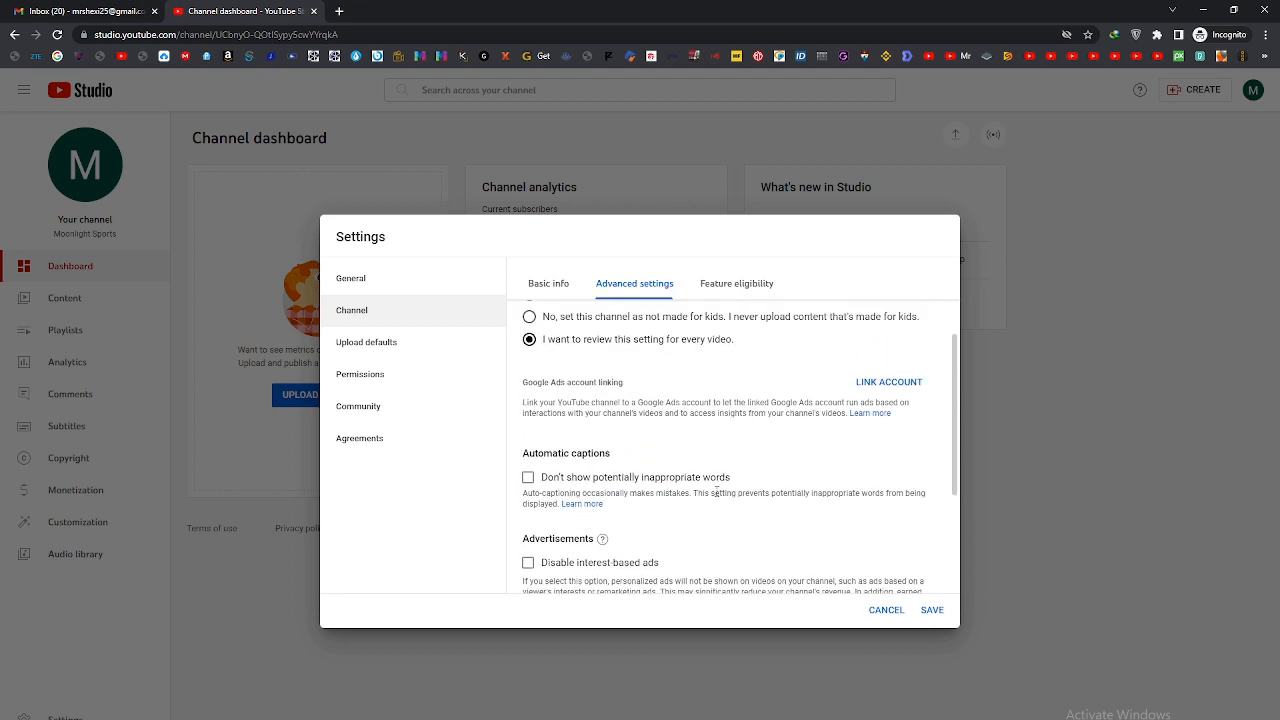
pyautogui.click(770, 290)
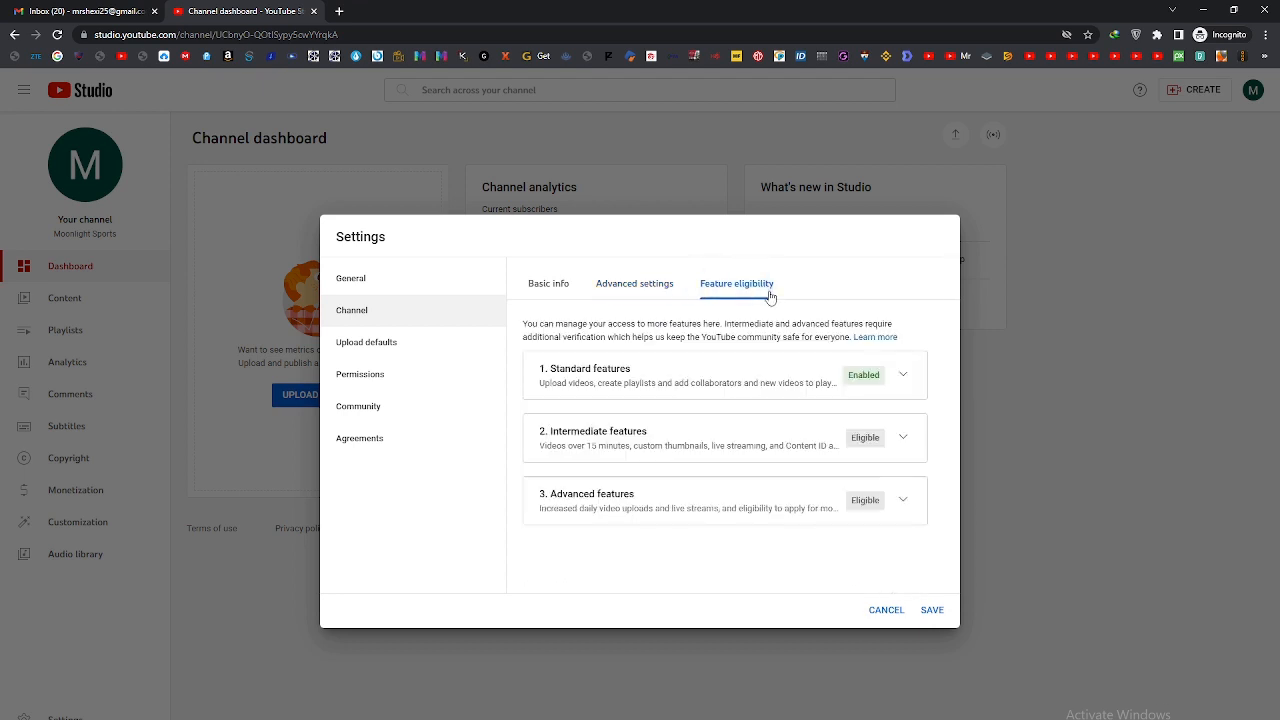
pyautogui.click(652, 290)
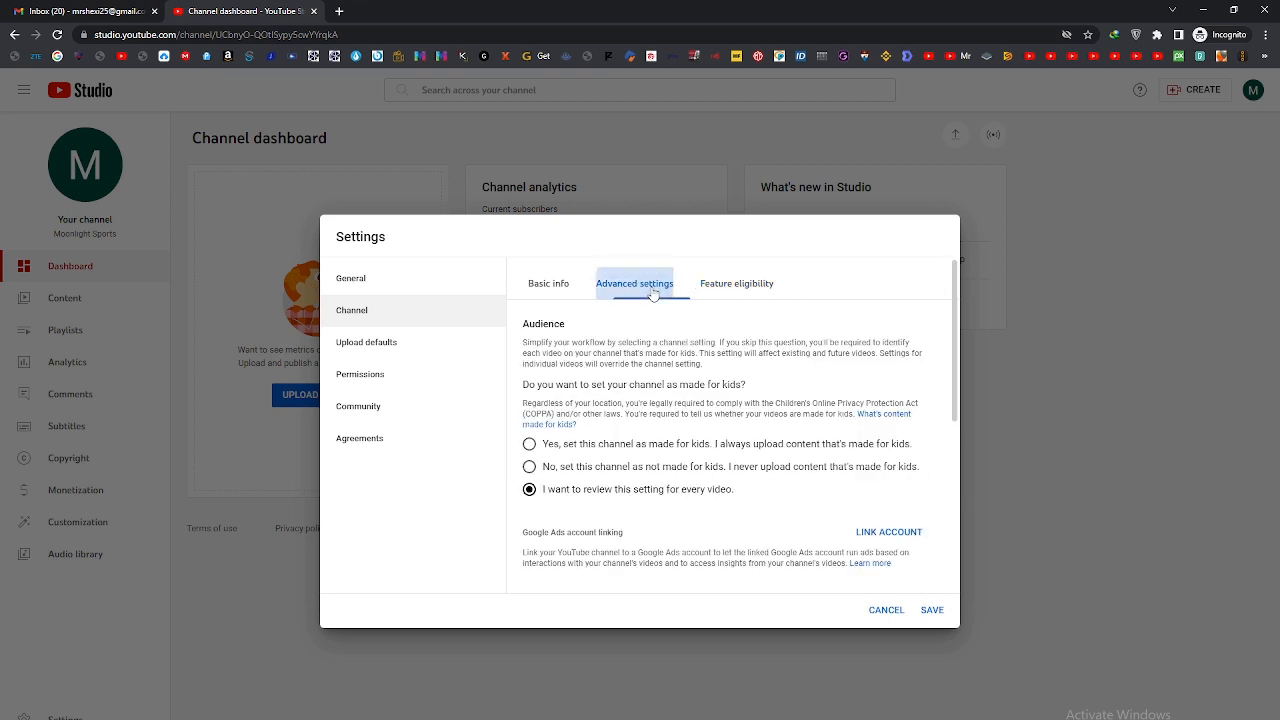
# Step: Return to the channel's basic info and save the channel settings
pyautogui.click(556, 290)
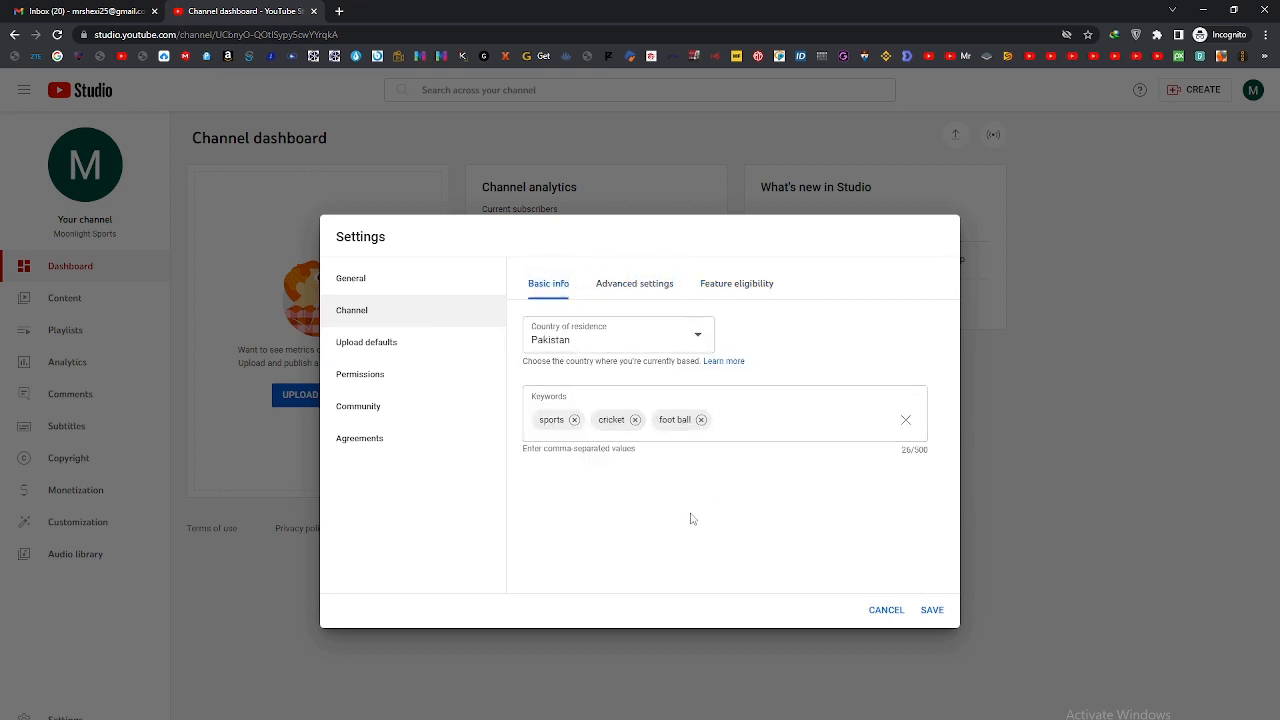
pyautogui.click(930, 607)
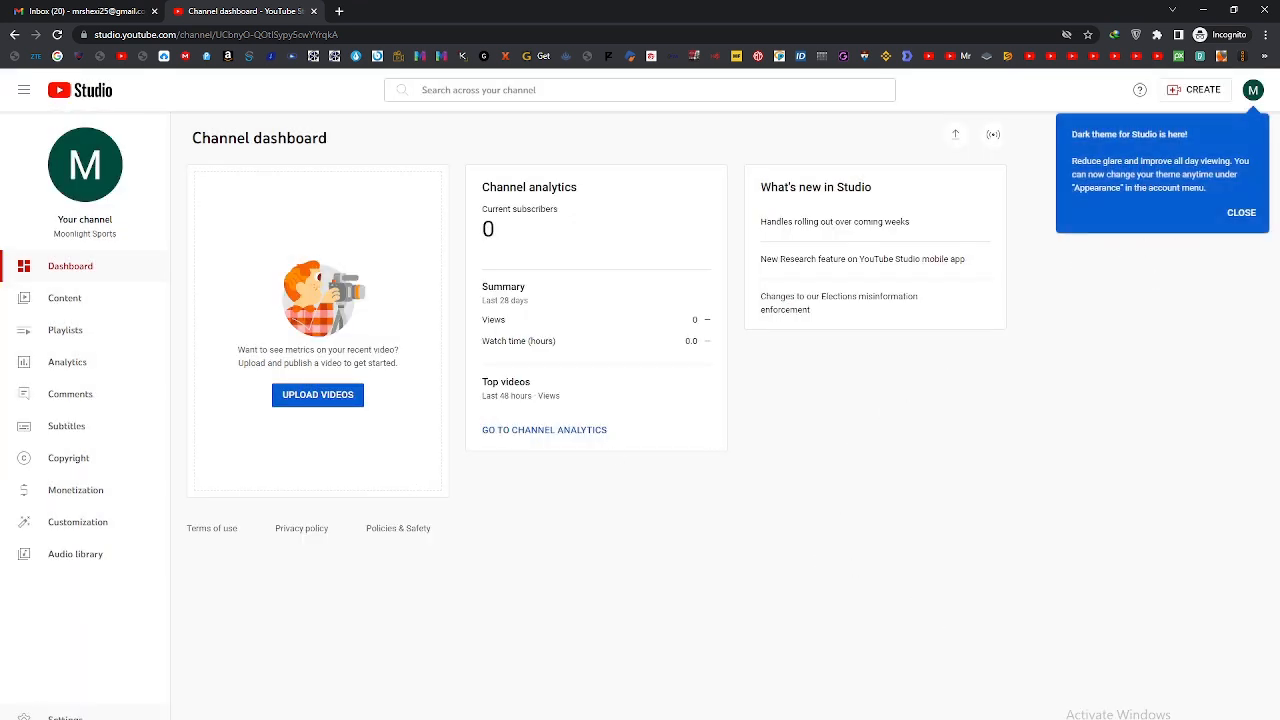
# Step: In the settings' upload defaults, enter the video description "Hello every one this is sport related youtube channel..."
pyautogui.click(65, 716)
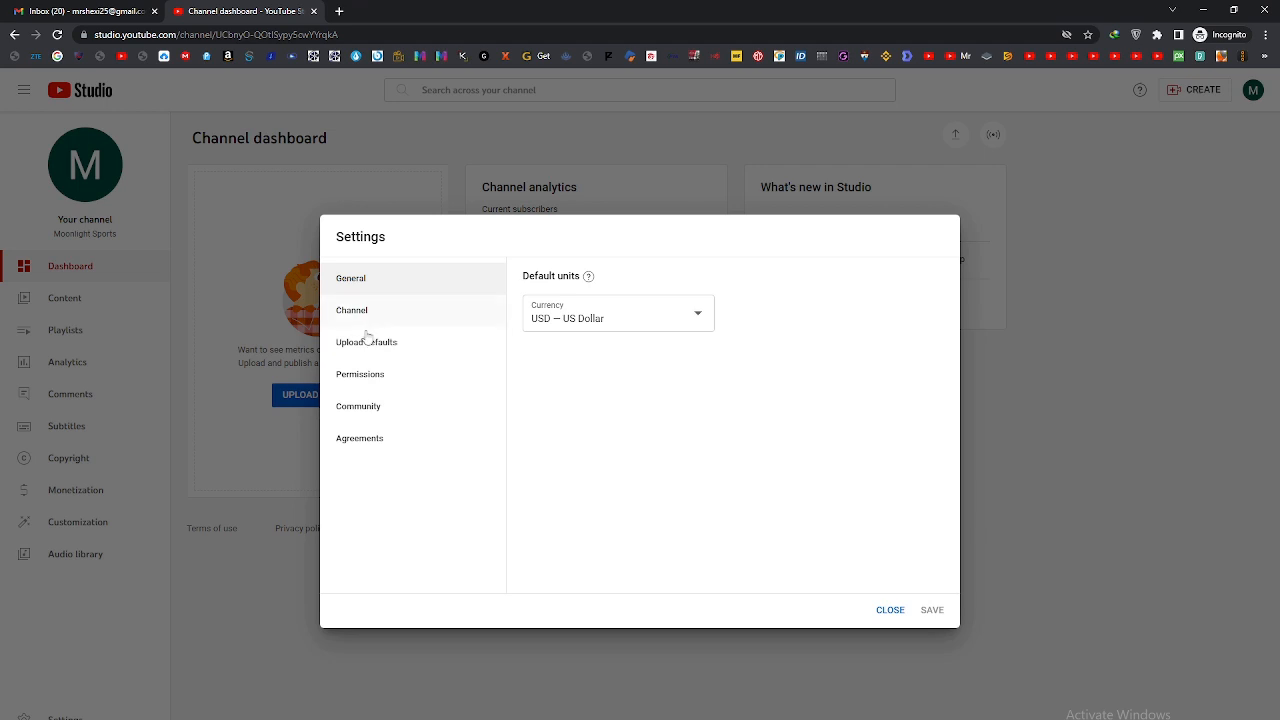
pyautogui.click(368, 342)
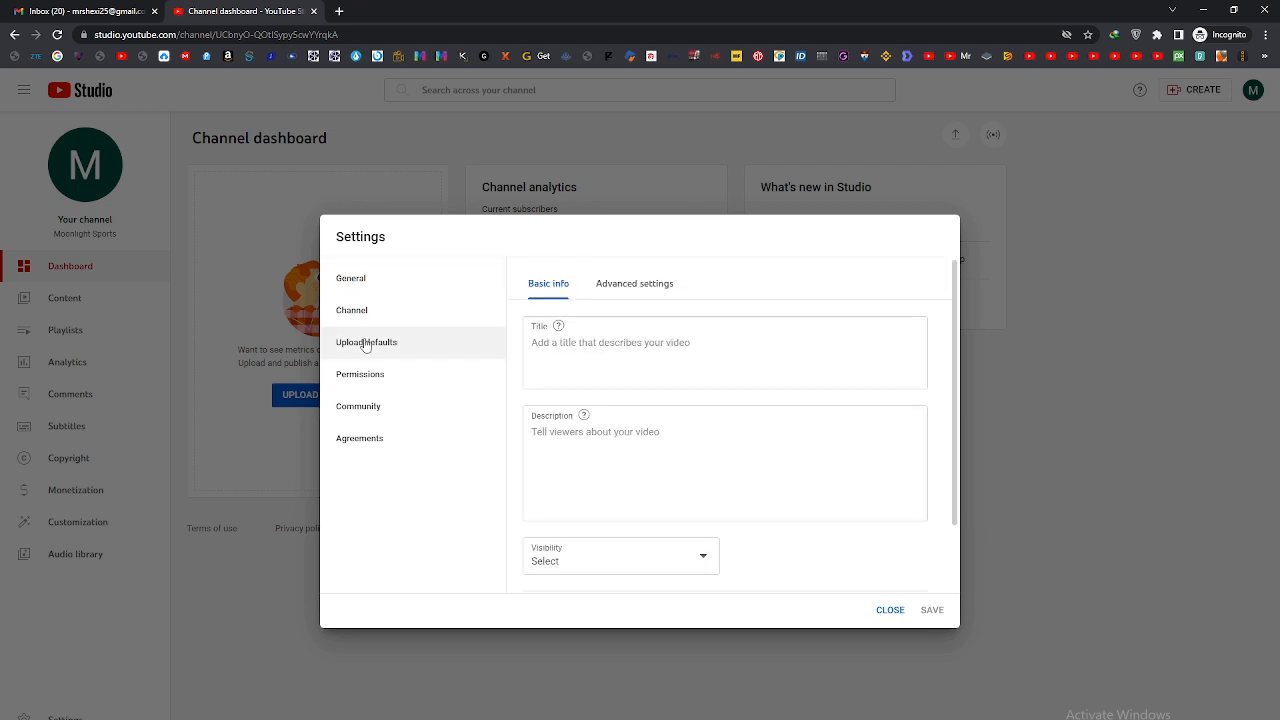
pyautogui.click(563, 350)
pyautogui.scroll(-1, 629, 400)
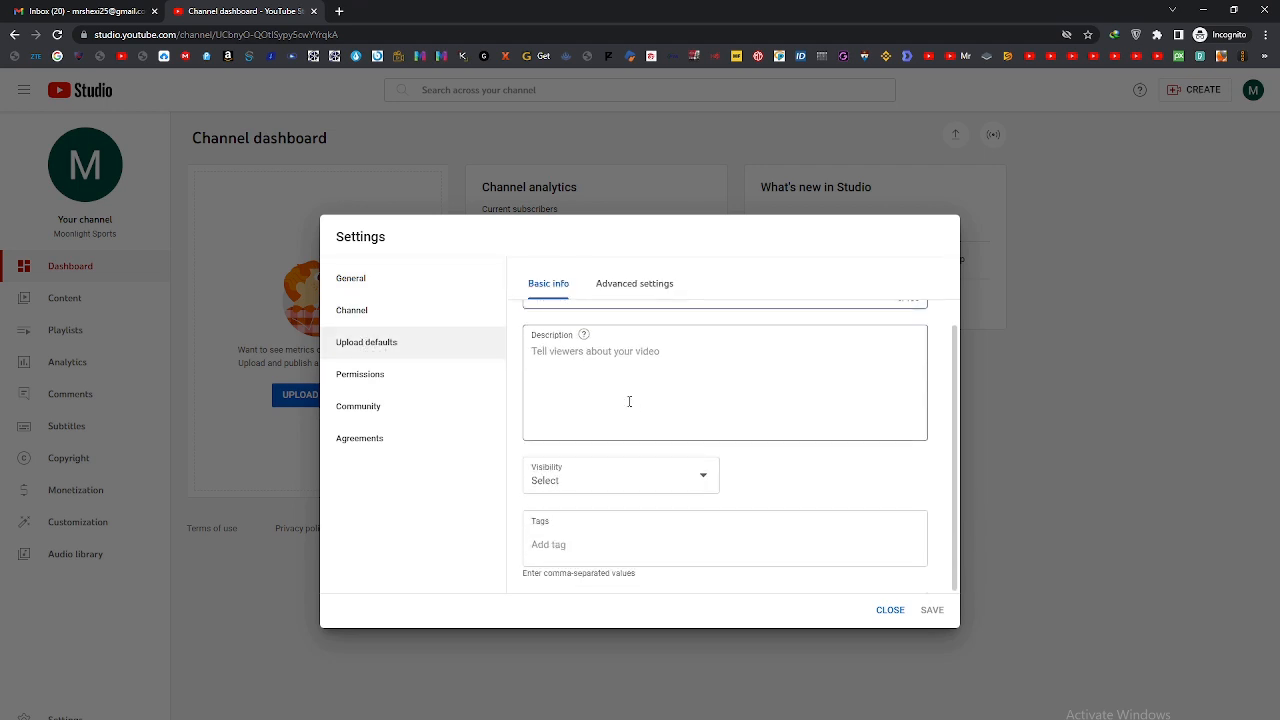
pyautogui.click(626, 403)
pyautogui.scroll(1, 680, 450)
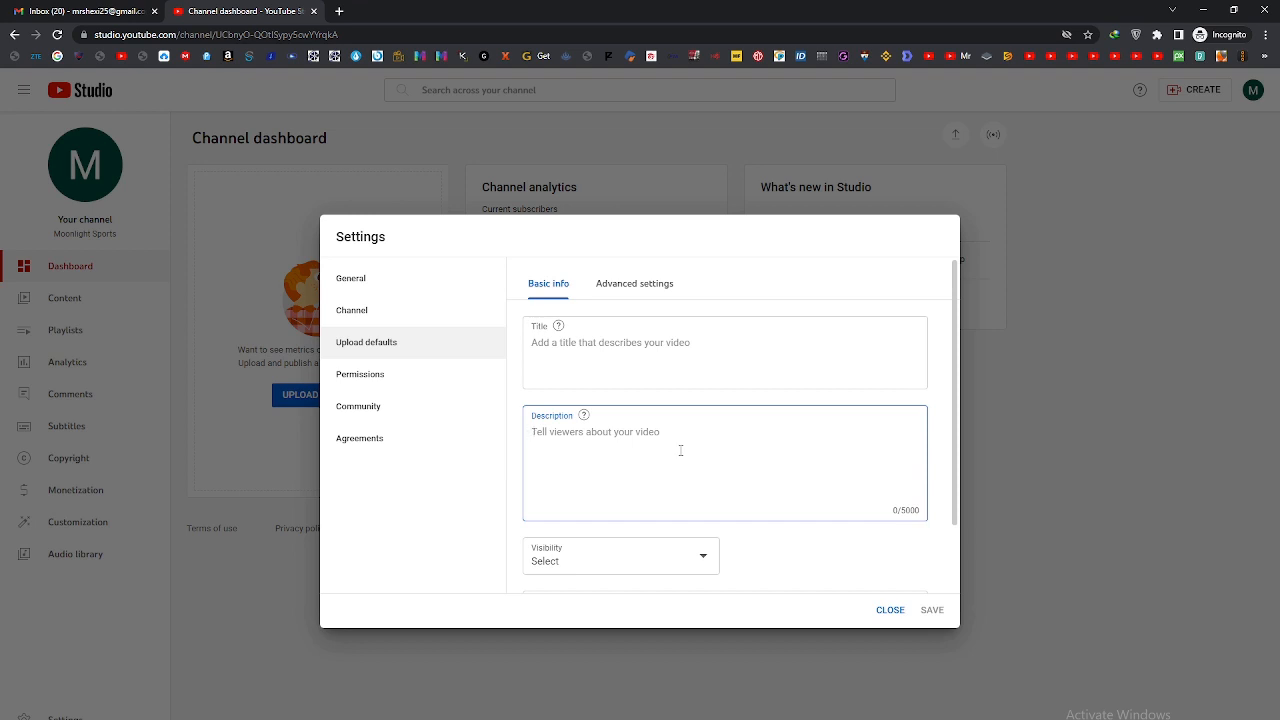
pyautogui.write('H')
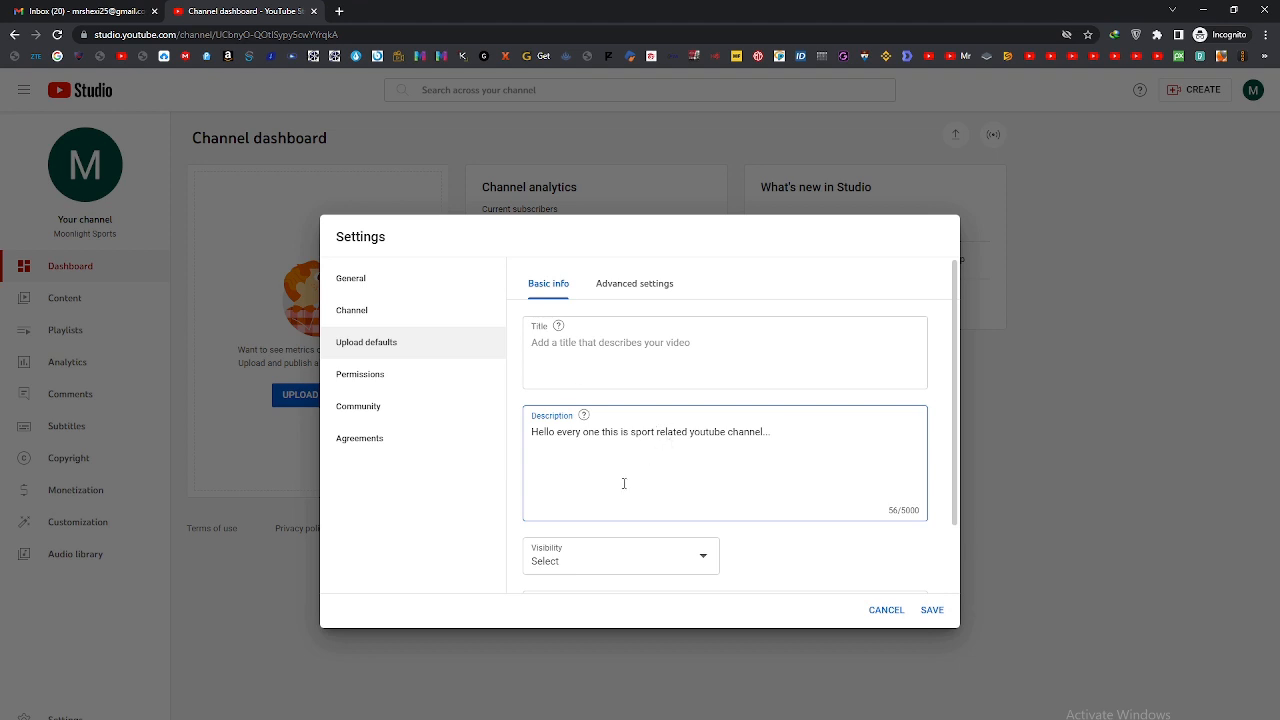
pyautogui.moveTo(623, 483); pyautogui.dragTo(760, 493)
pyautogui.scroll(-1, 857, 461)
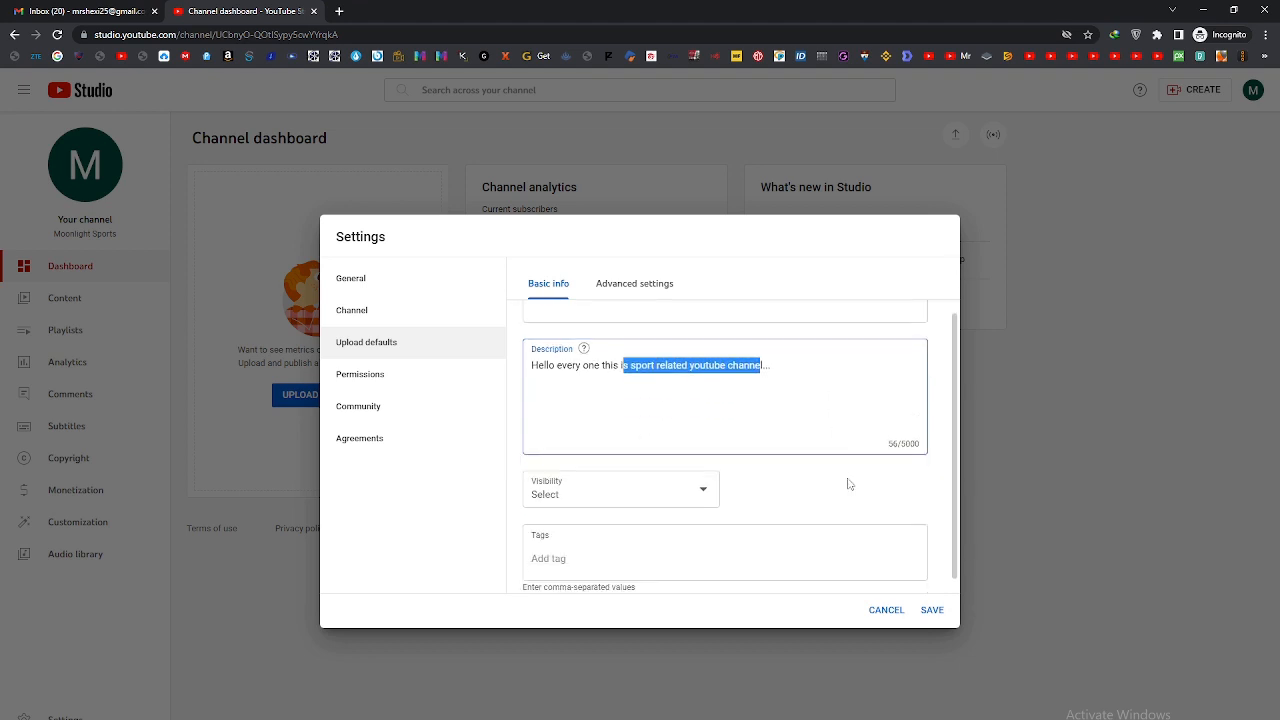
pyautogui.click(849, 484)
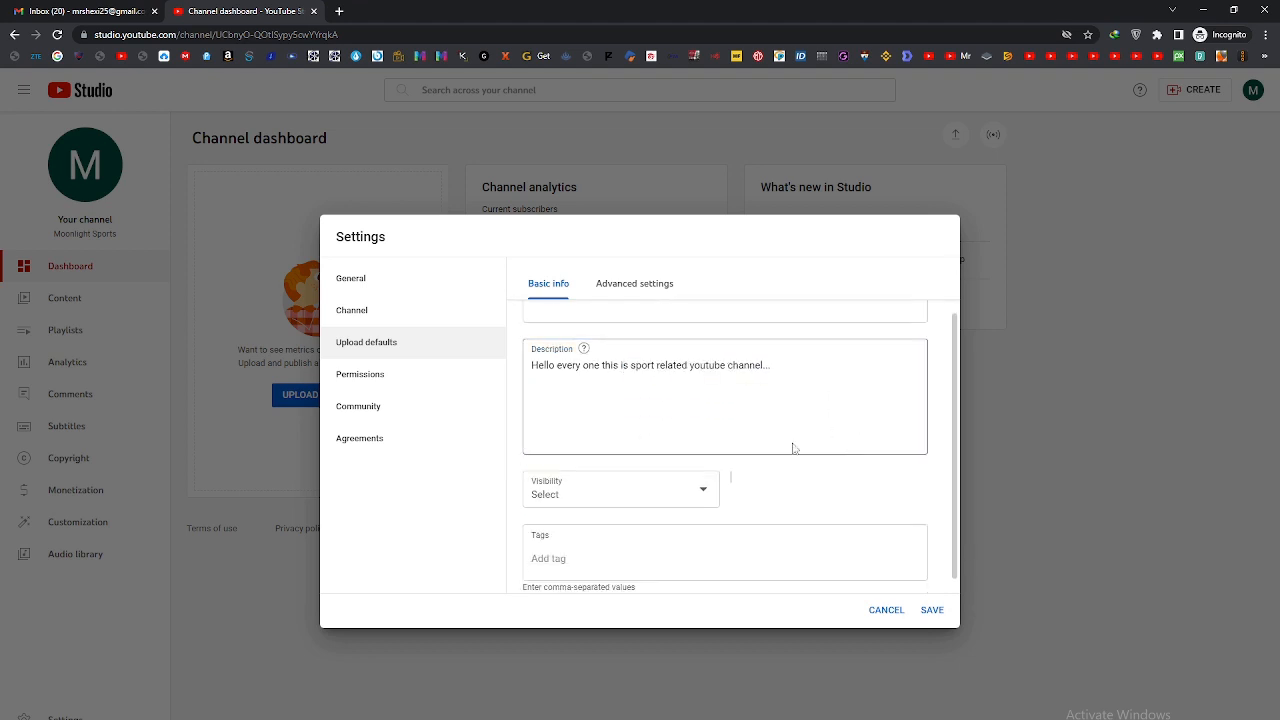
# Step: Set the default visibility for uploaded videos to Public
pyautogui.click(634, 498)
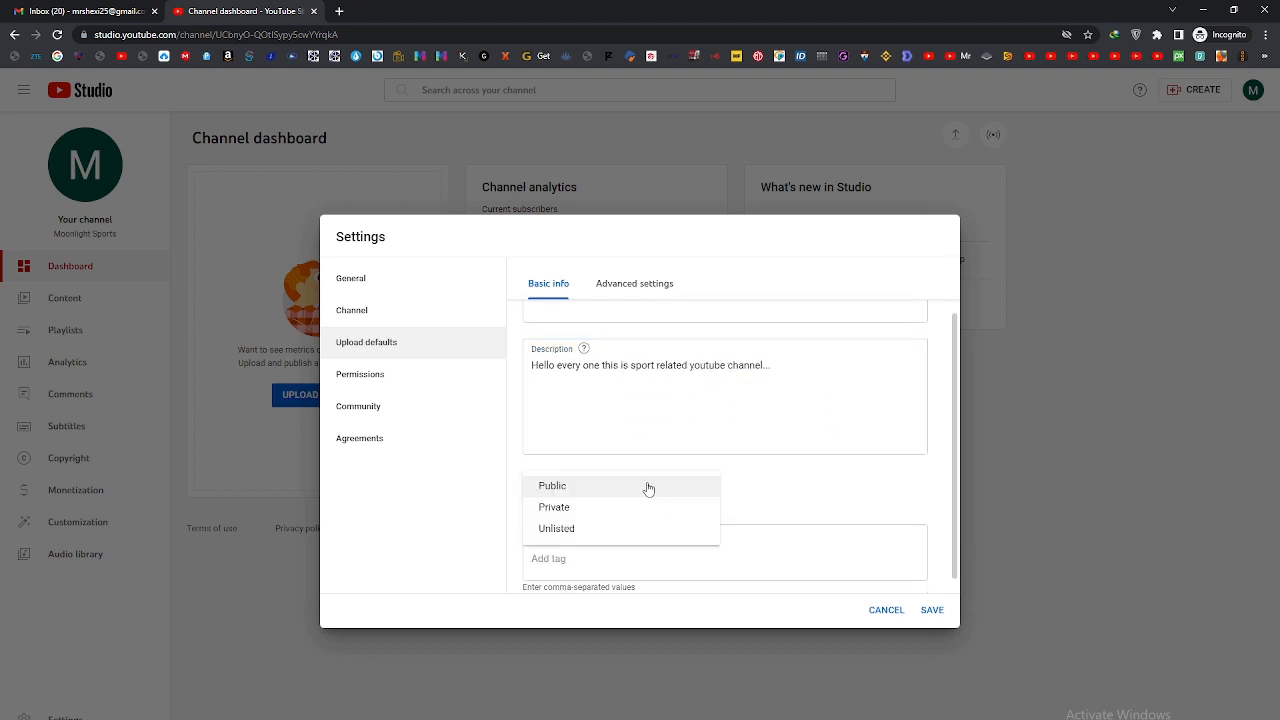
pyautogui.click(557, 488)
pyautogui.scroll(-1, 650, 492)
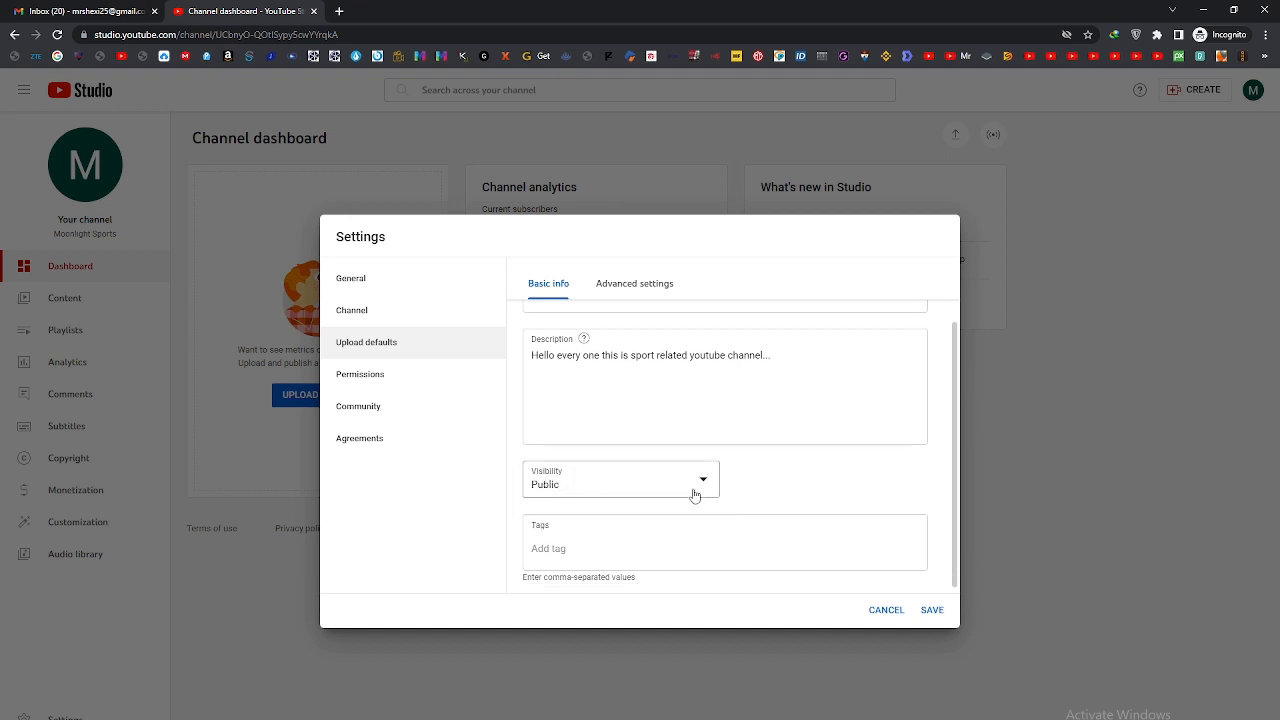
# Step: Add cricket and foot ball as the default video tags
pyautogui.click(564, 548)
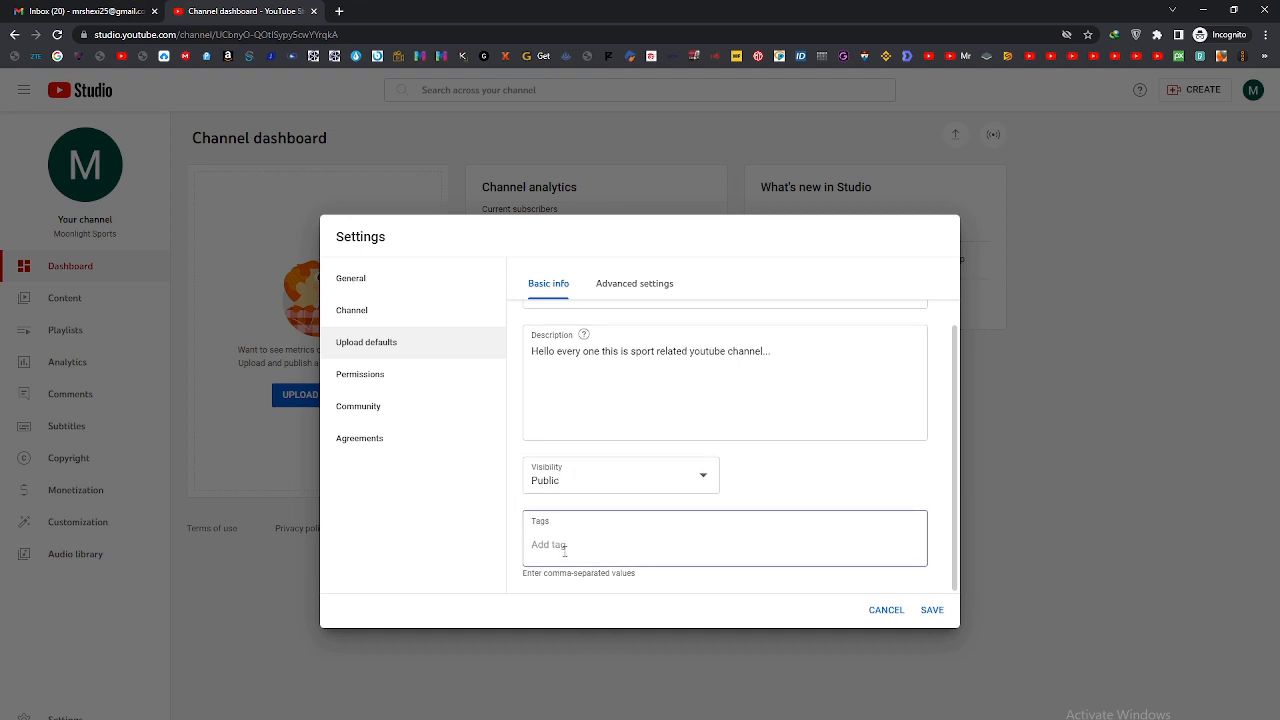
pyautogui.write('c')
pyautogui.write('ricket, ')
pyautogui.write('foot ball')
pyautogui.press(',')
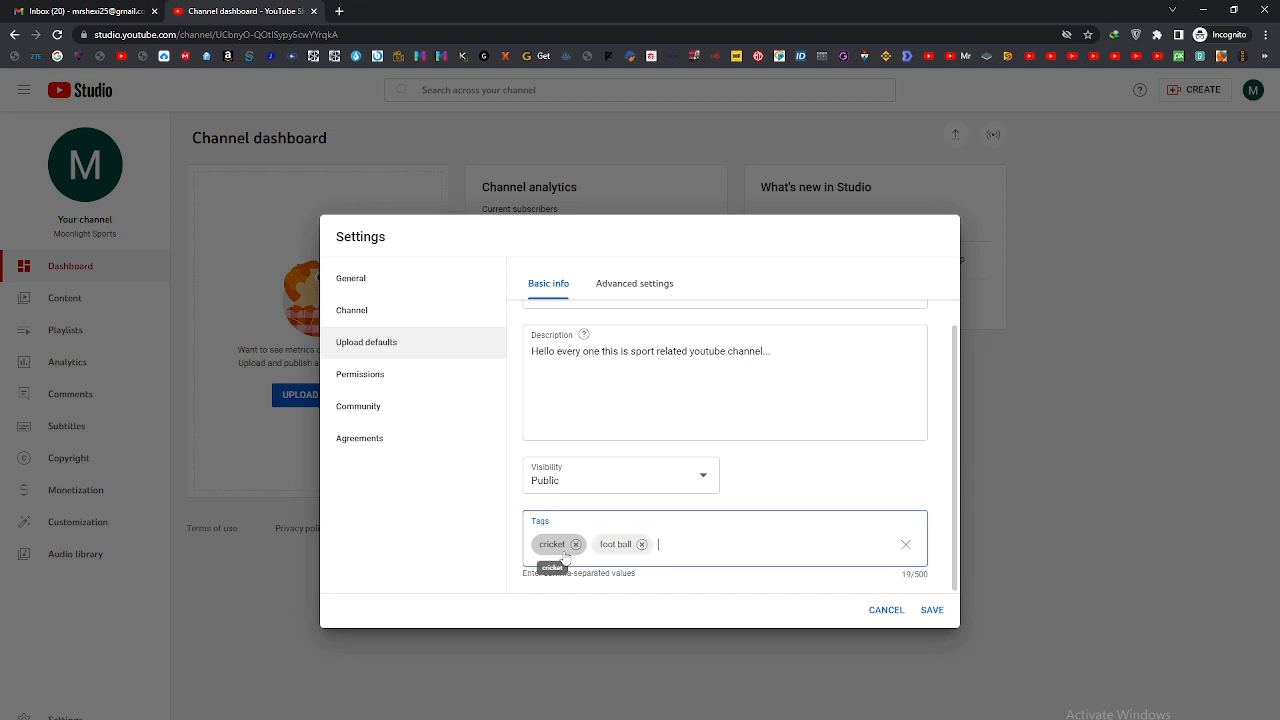
# Step: In the advanced upload defaults, keep the Standard YouTube License and set the category to Sports
pyautogui.scroll(2, 680, 562)
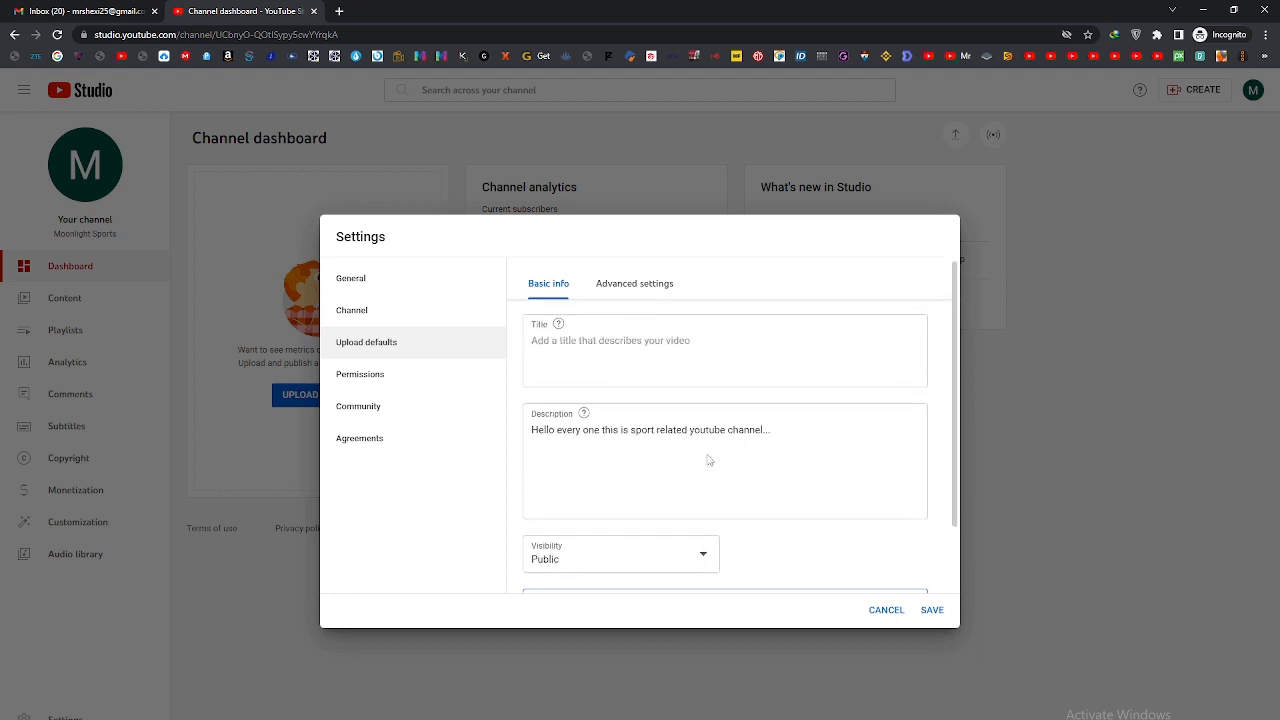
pyautogui.click(606, 286)
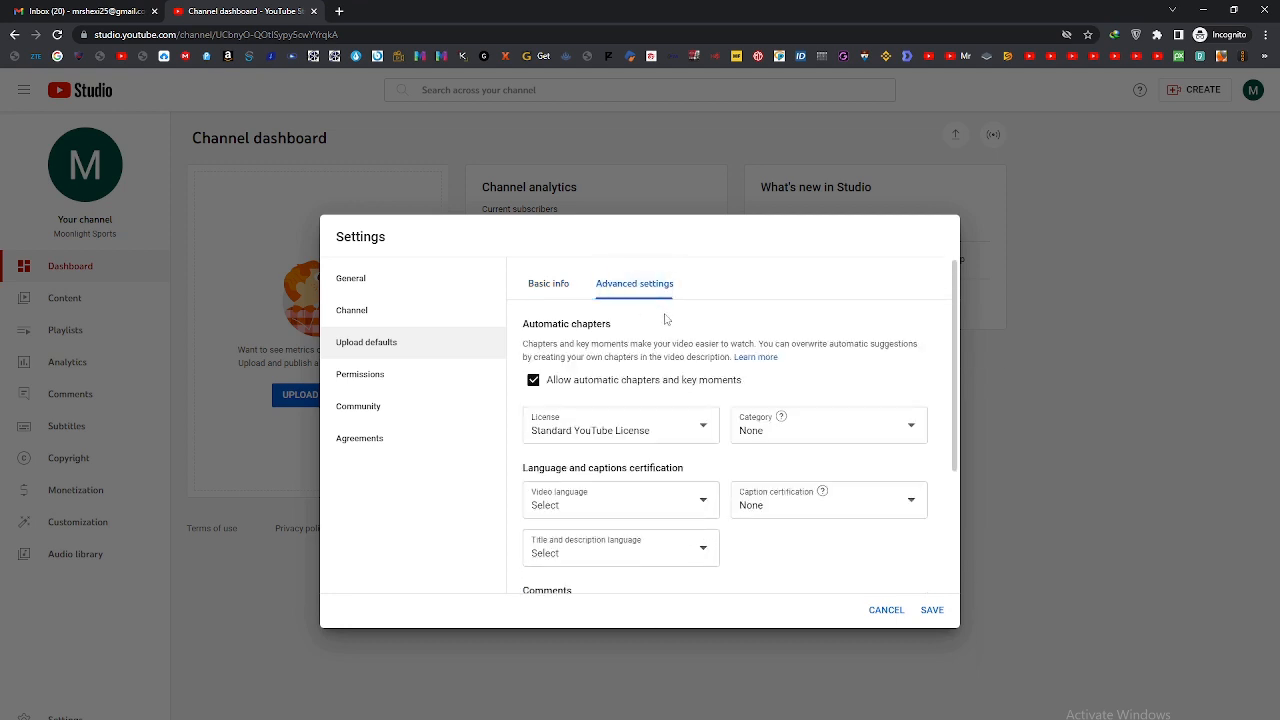
pyautogui.click(651, 433)
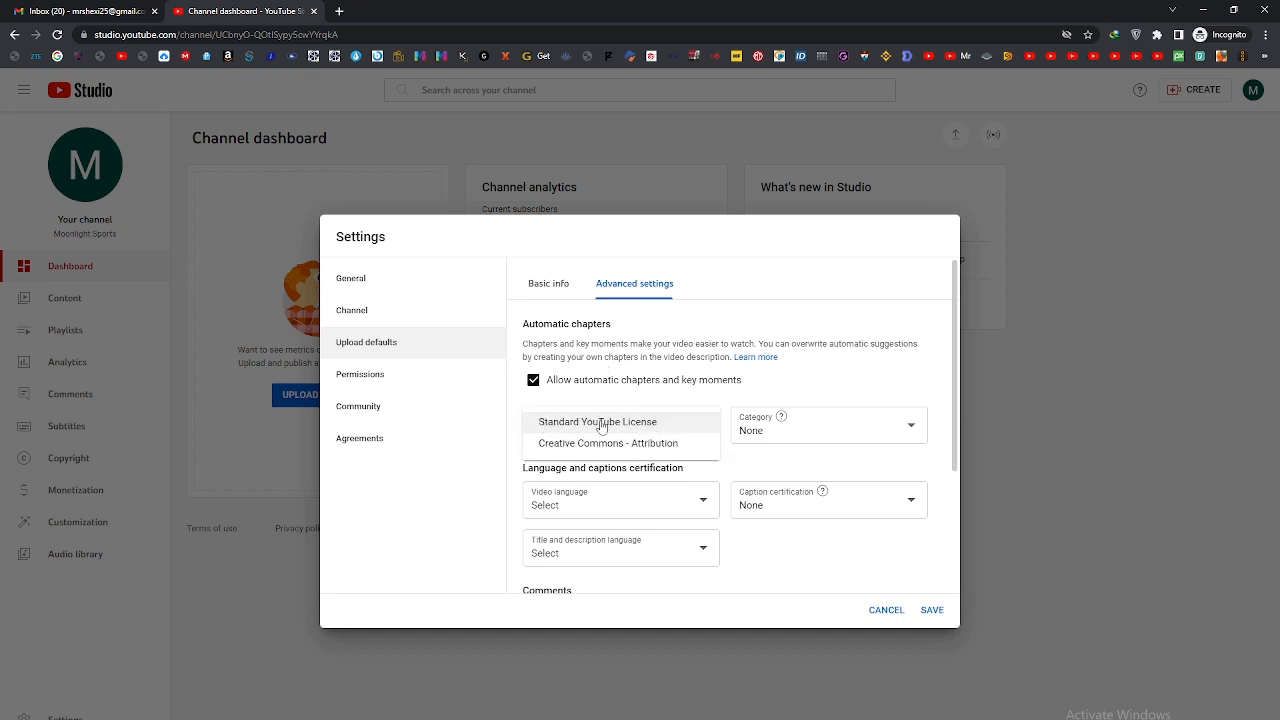
pyautogui.click(644, 424)
pyautogui.click(870, 428)
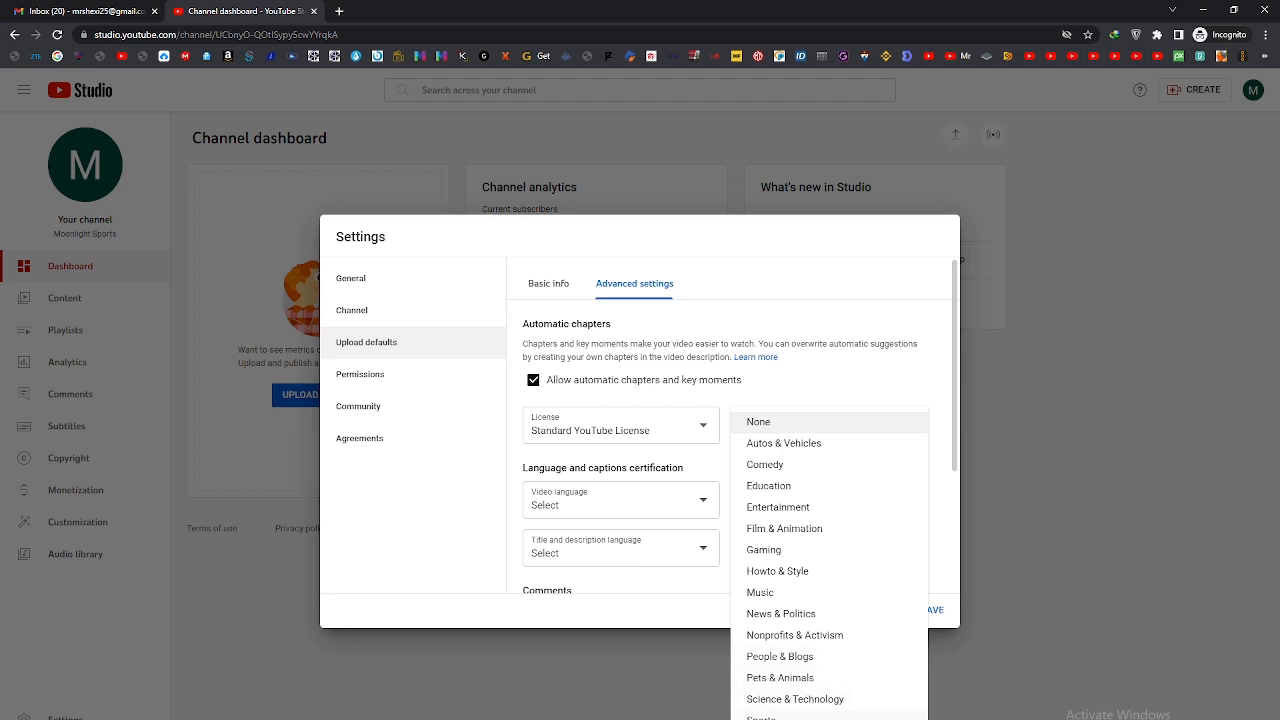
pyautogui.click(762, 716)
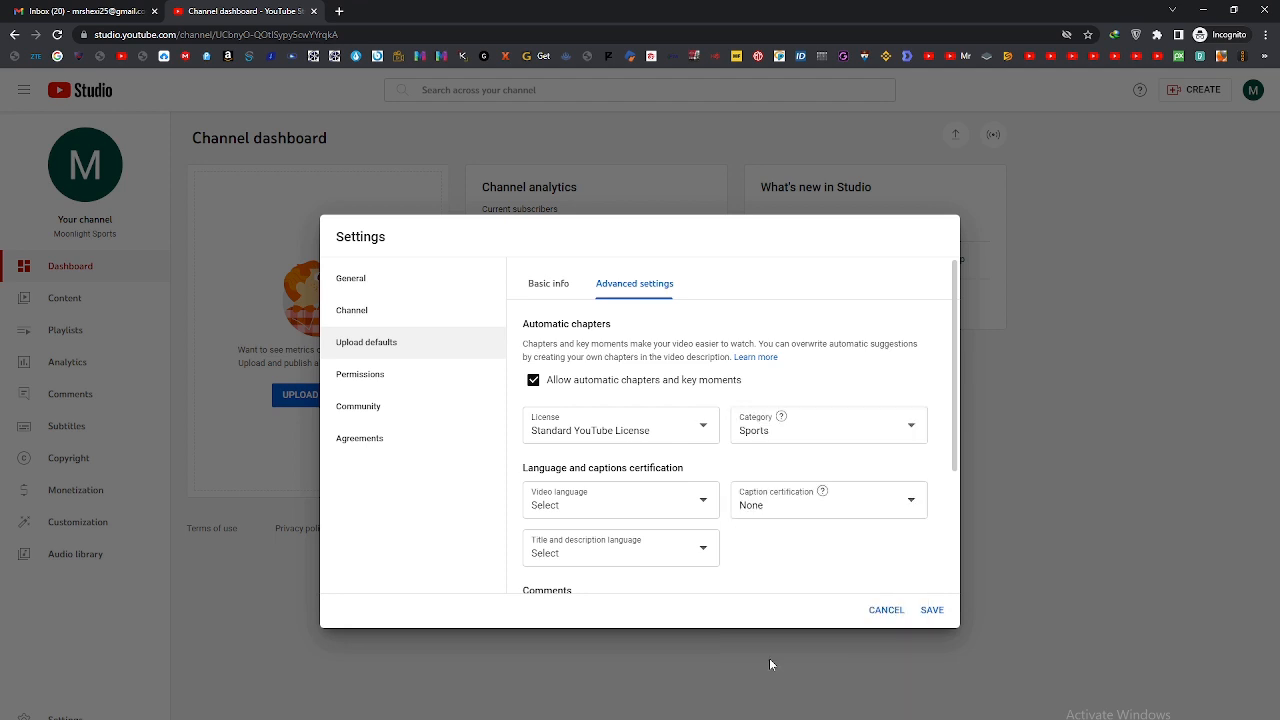
# Step: Set the default caption certification to "This content has never aired on television in the U.S."
pyautogui.scroll(-2, 775, 505)
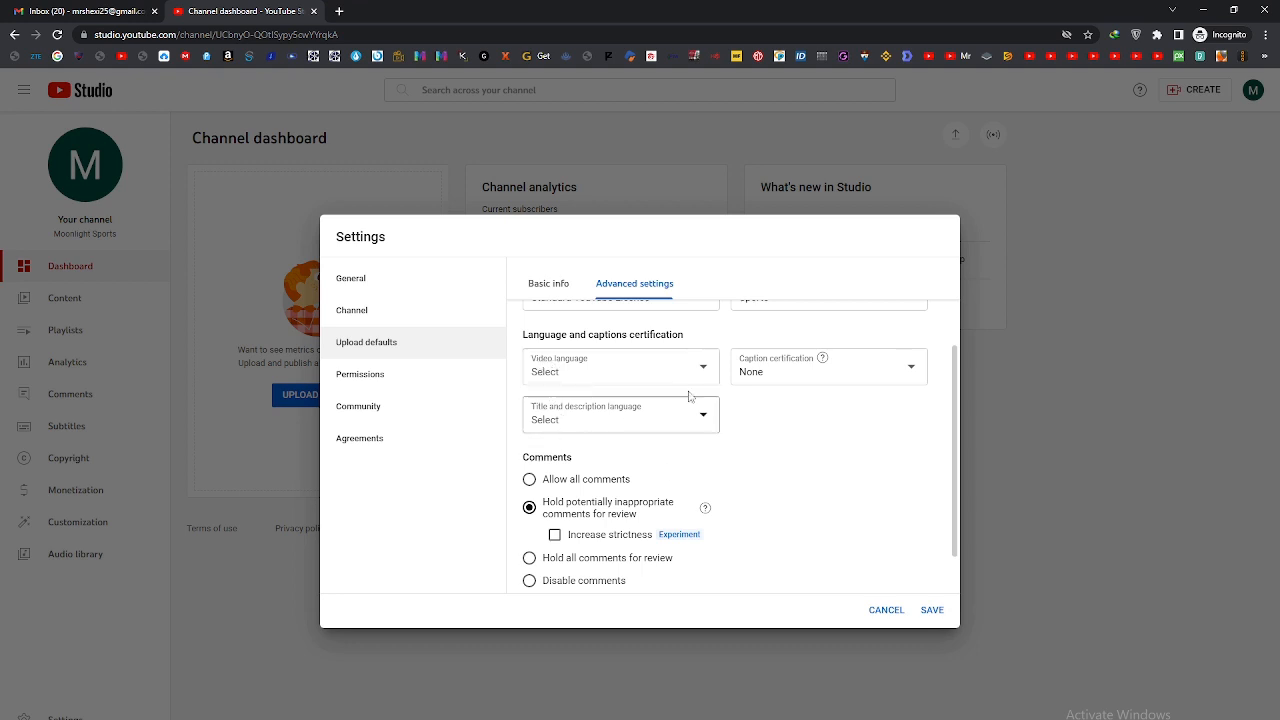
pyautogui.click(763, 373)
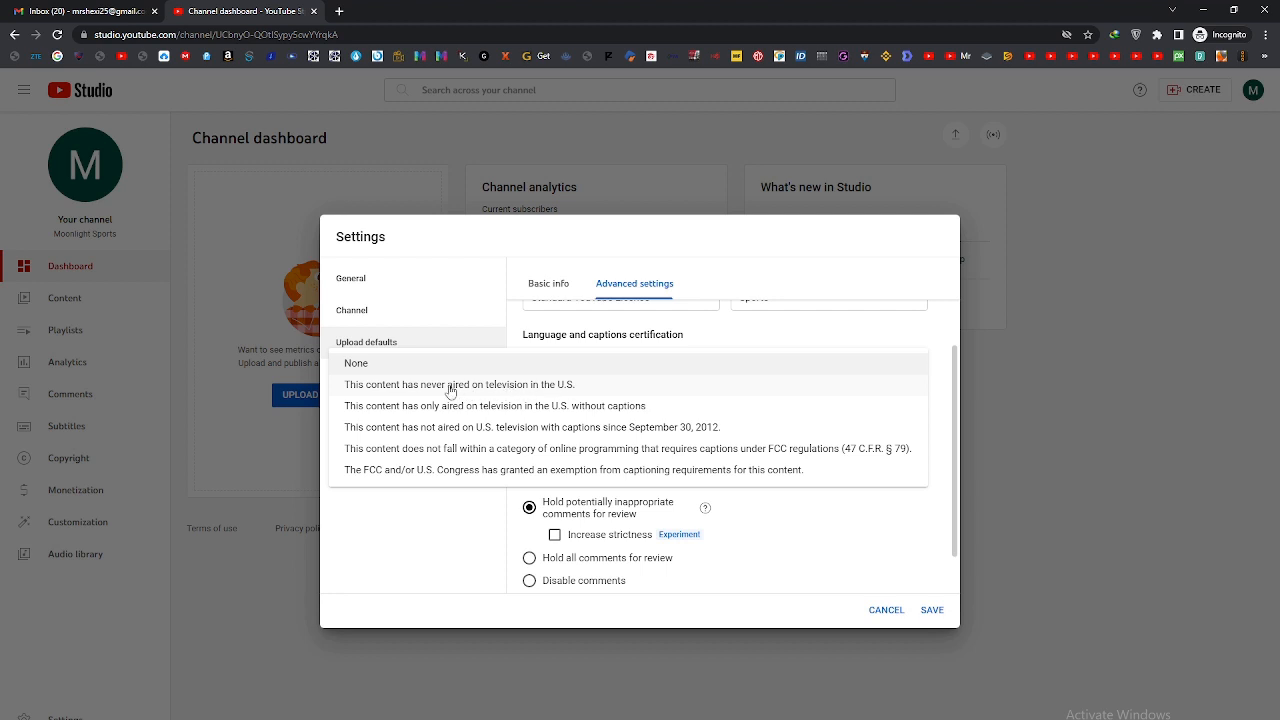
pyautogui.click(545, 389)
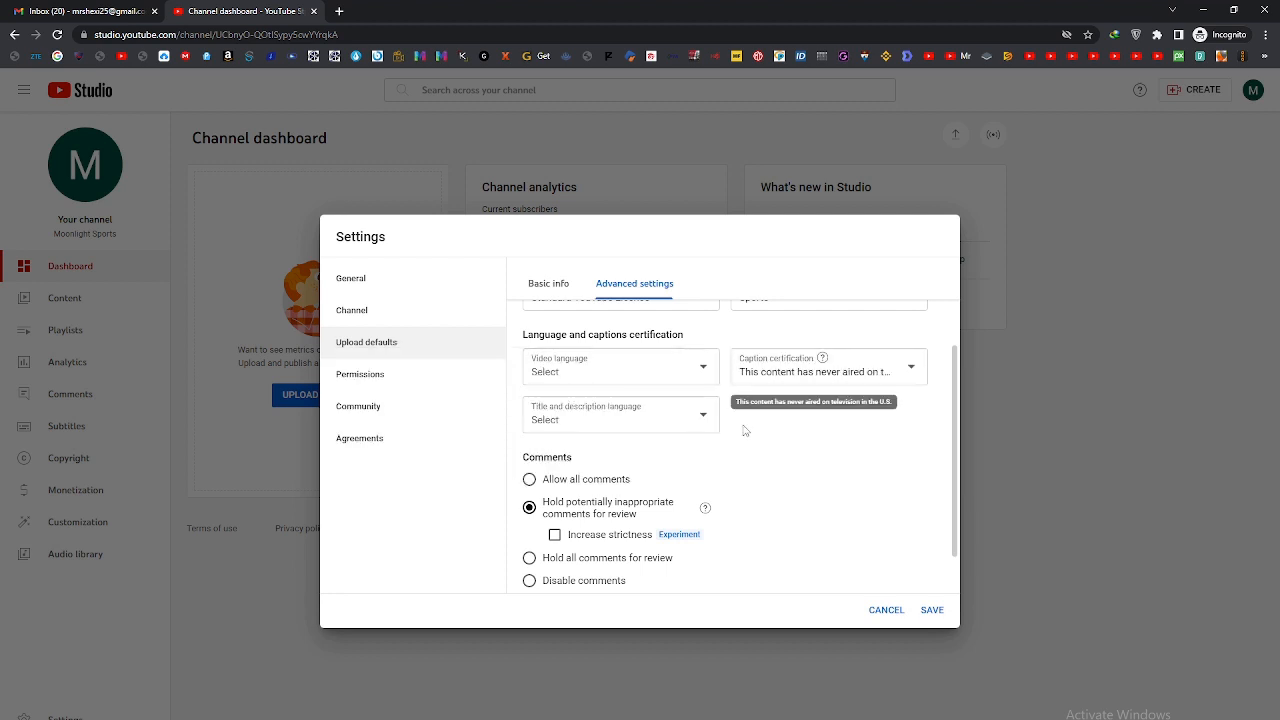
# Step: Allow all comments by default on uploaded videos and save the upload defaults
pyautogui.click(545, 481)
pyautogui.scroll(-1, 690, 485)
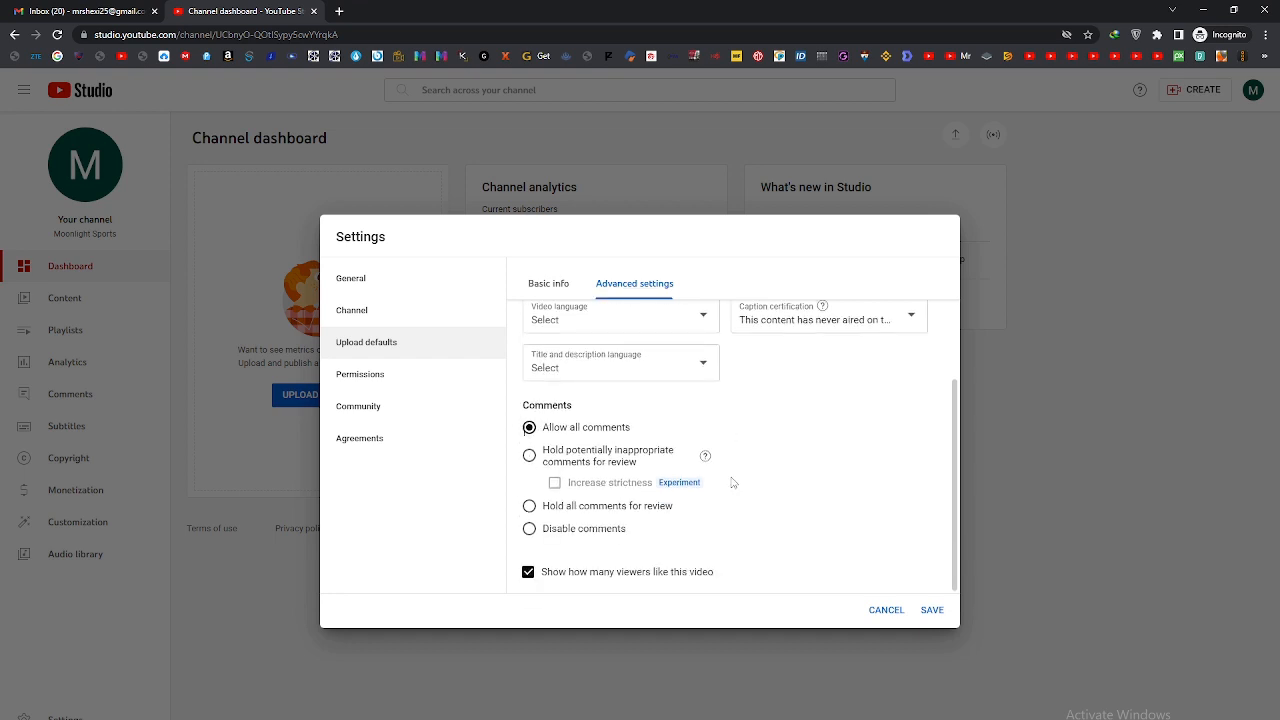
pyautogui.scroll(3, 732, 482)
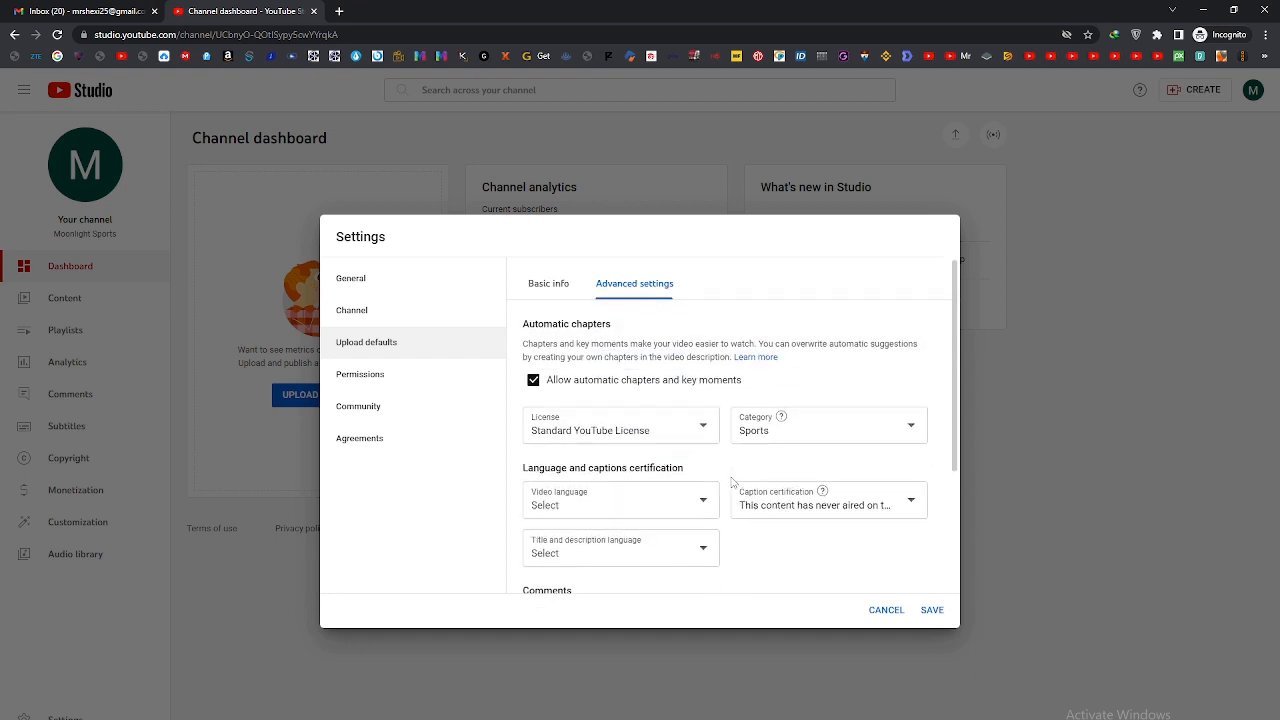
pyautogui.click(934, 612)
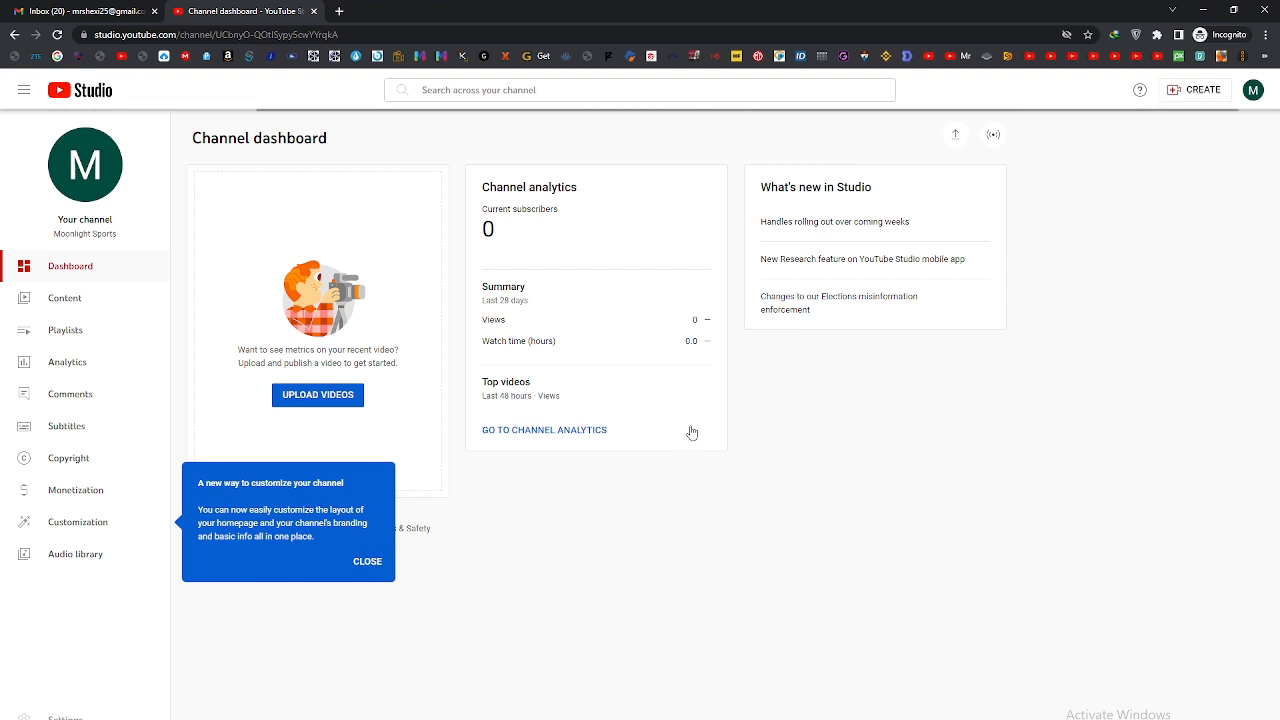
# Step: Reopen the channel settings and examine the permissions description and the owner's account entry
pyautogui.click(65, 717)
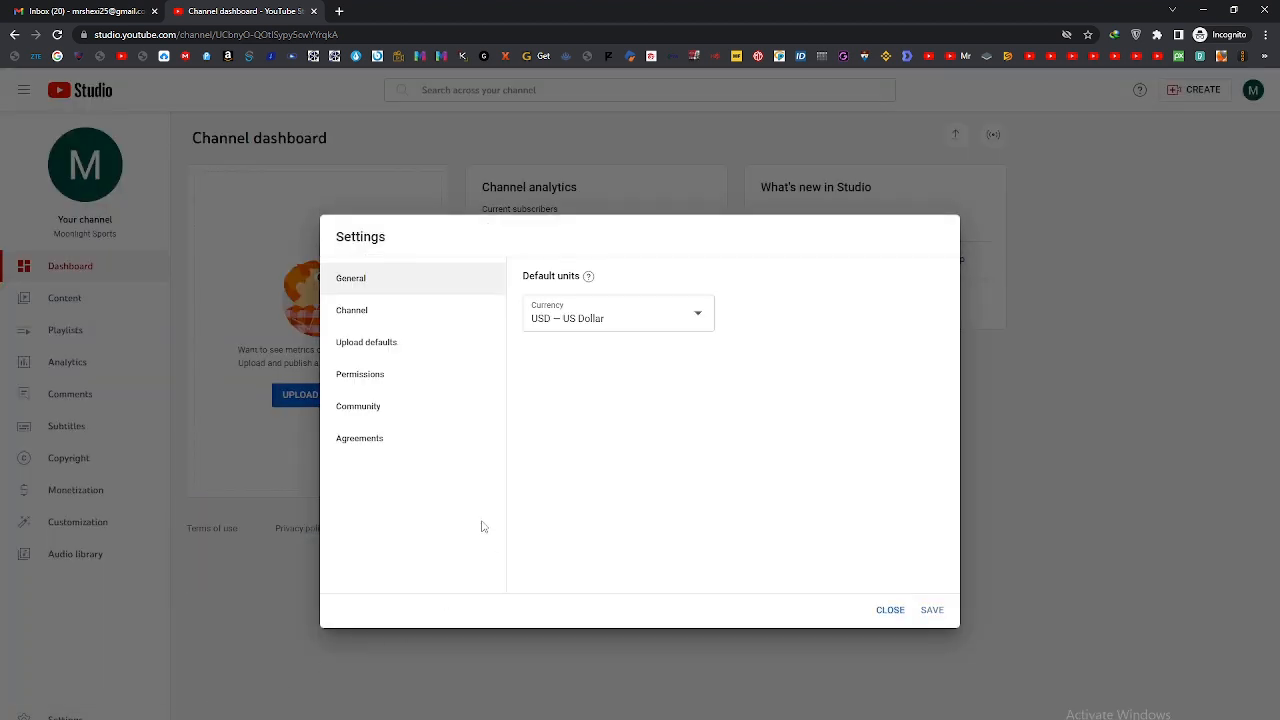
pyautogui.click(381, 374)
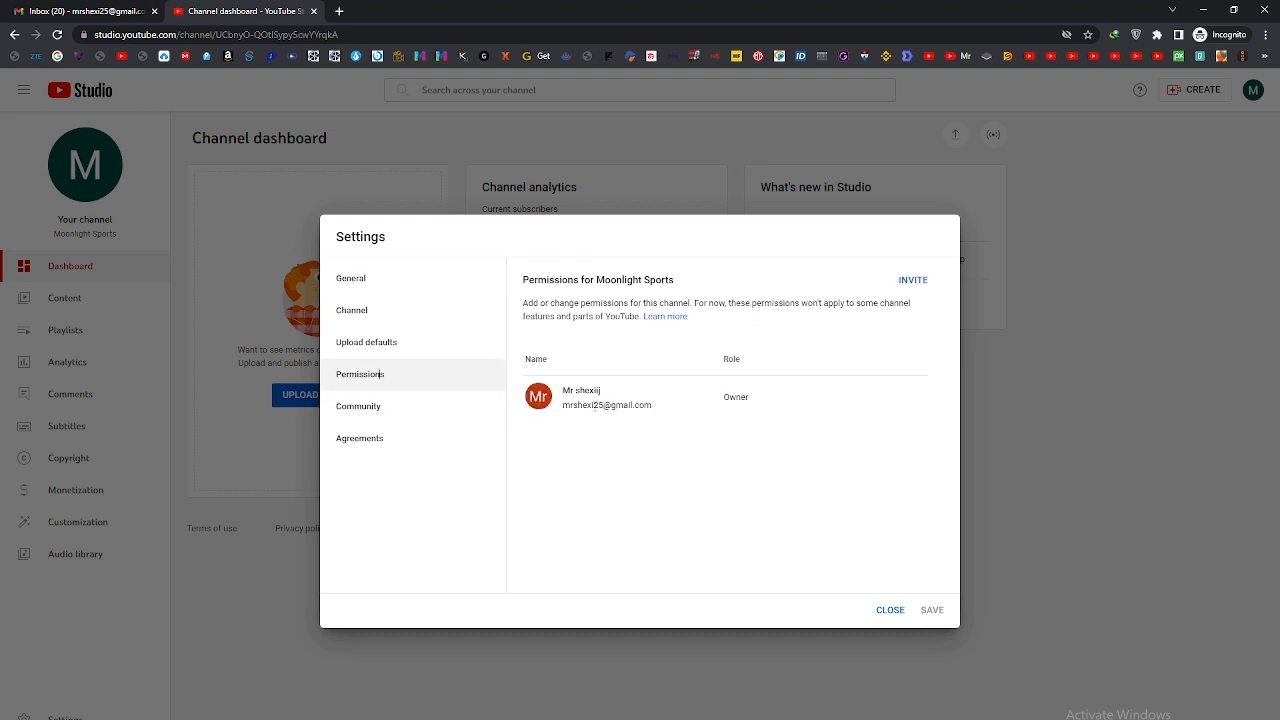
pyautogui.moveTo(563, 404); pyautogui.dragTo(660, 406)
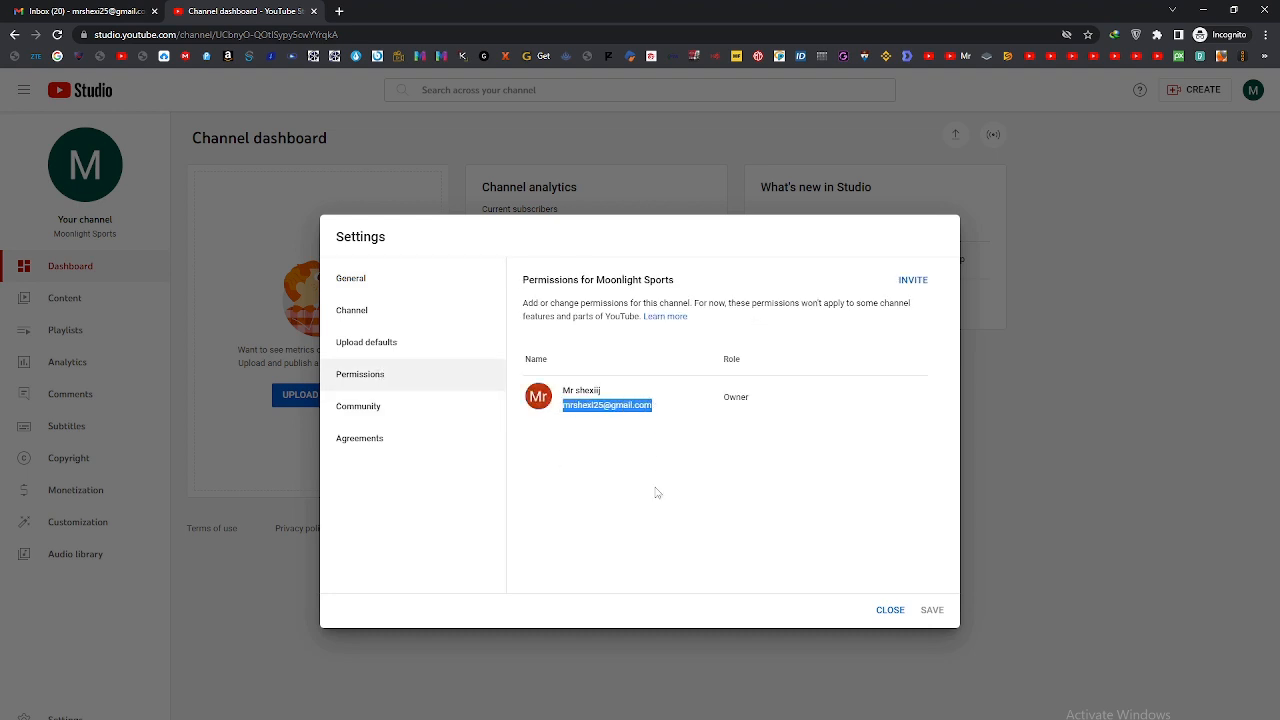
pyautogui.moveTo(524, 302); pyautogui.dragTo(704, 322)
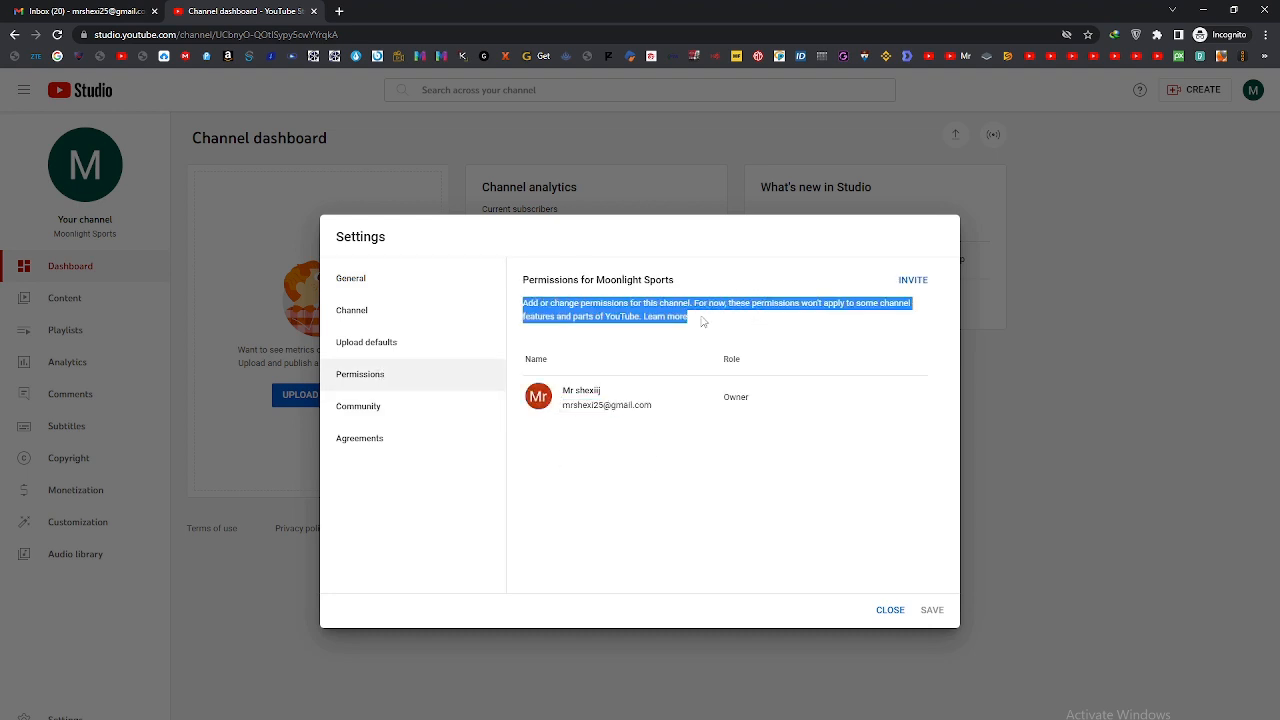
pyautogui.click(676, 460)
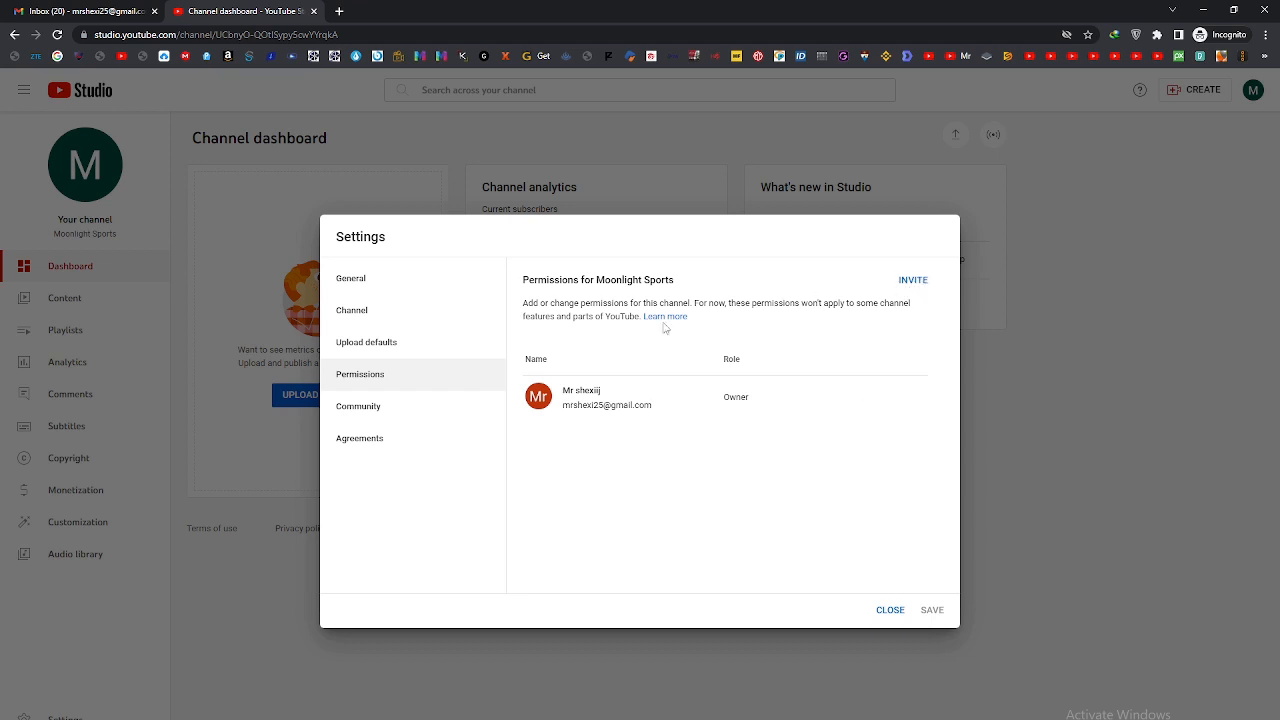
# Step: Examine the community automated filters for moderators, approved and hidden users, live redirects, blocked words and links
pyautogui.click(376, 416)
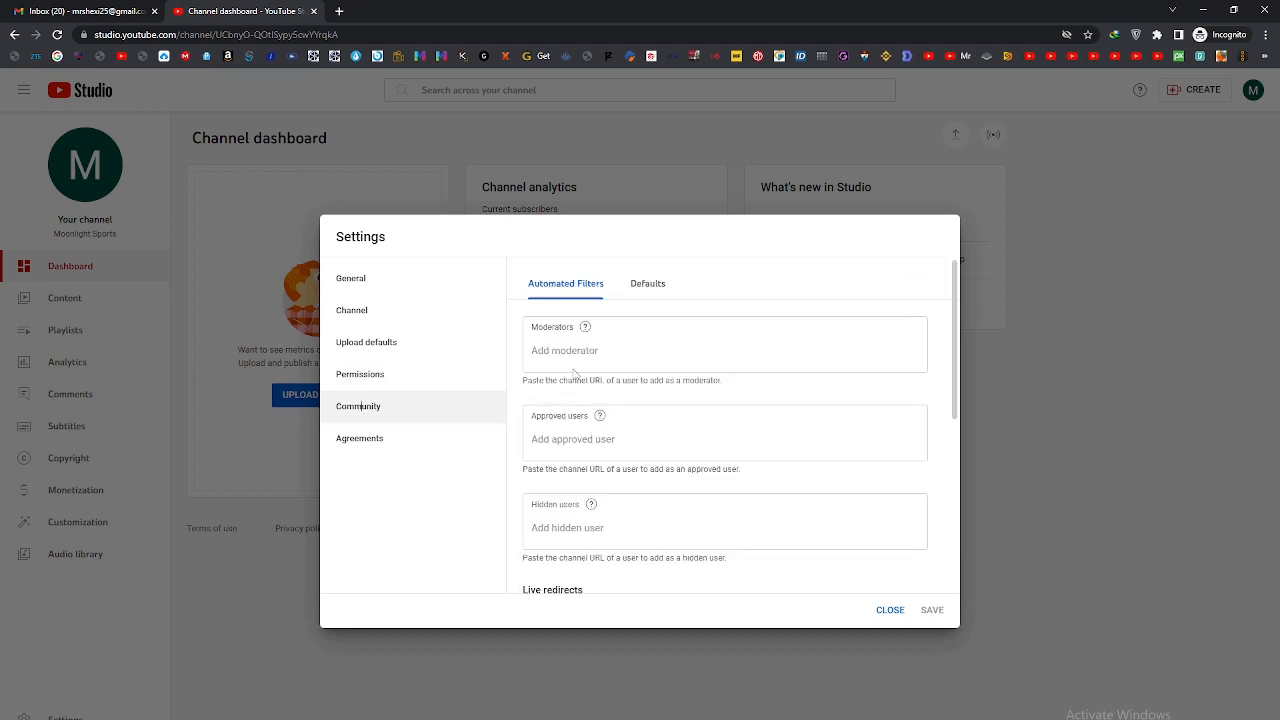
pyautogui.scroll(-3, 577, 480)
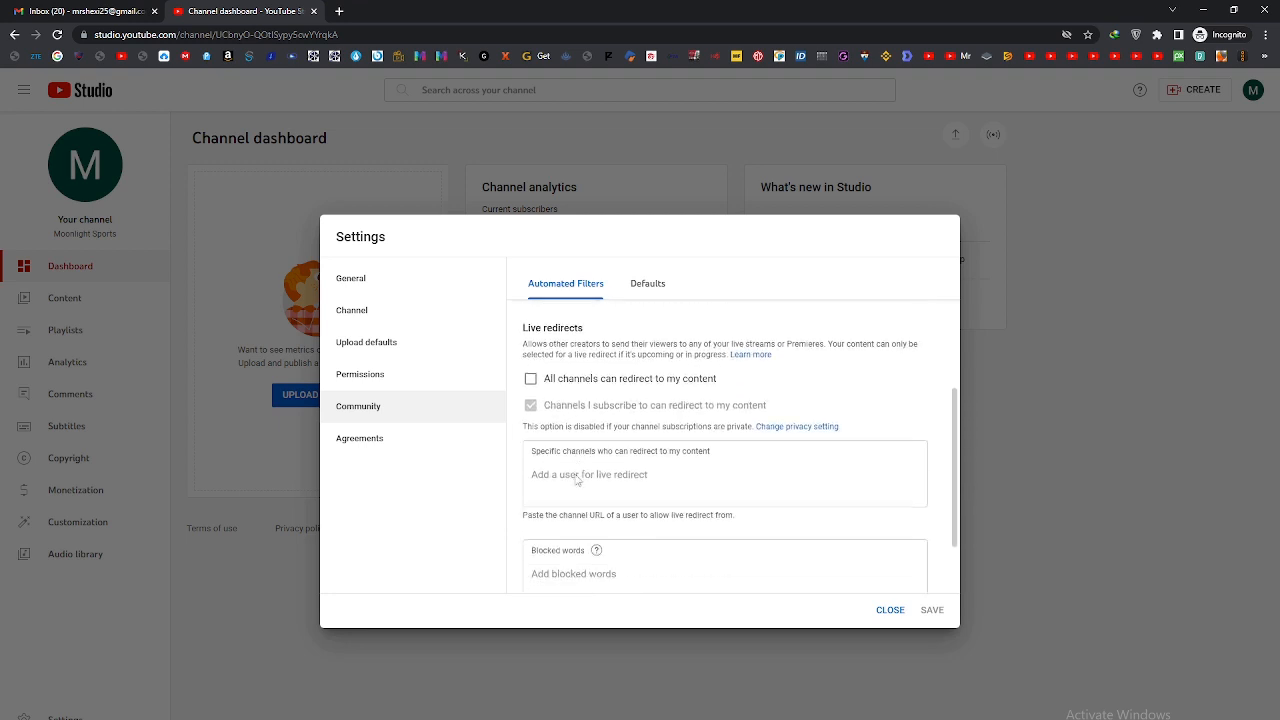
pyautogui.scroll(-2, 577, 480)
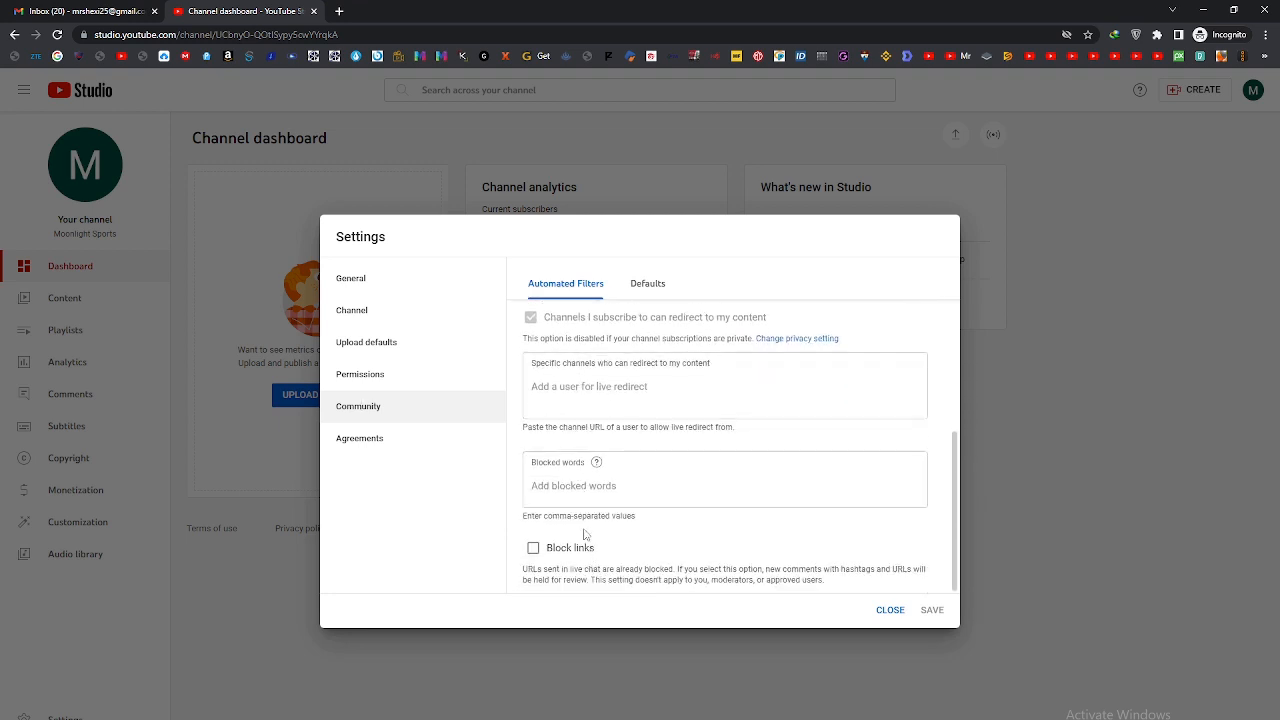
pyautogui.scroll(1, 585, 535)
pyautogui.scroll(-1, 580, 533)
pyautogui.scroll(3, 570, 532)
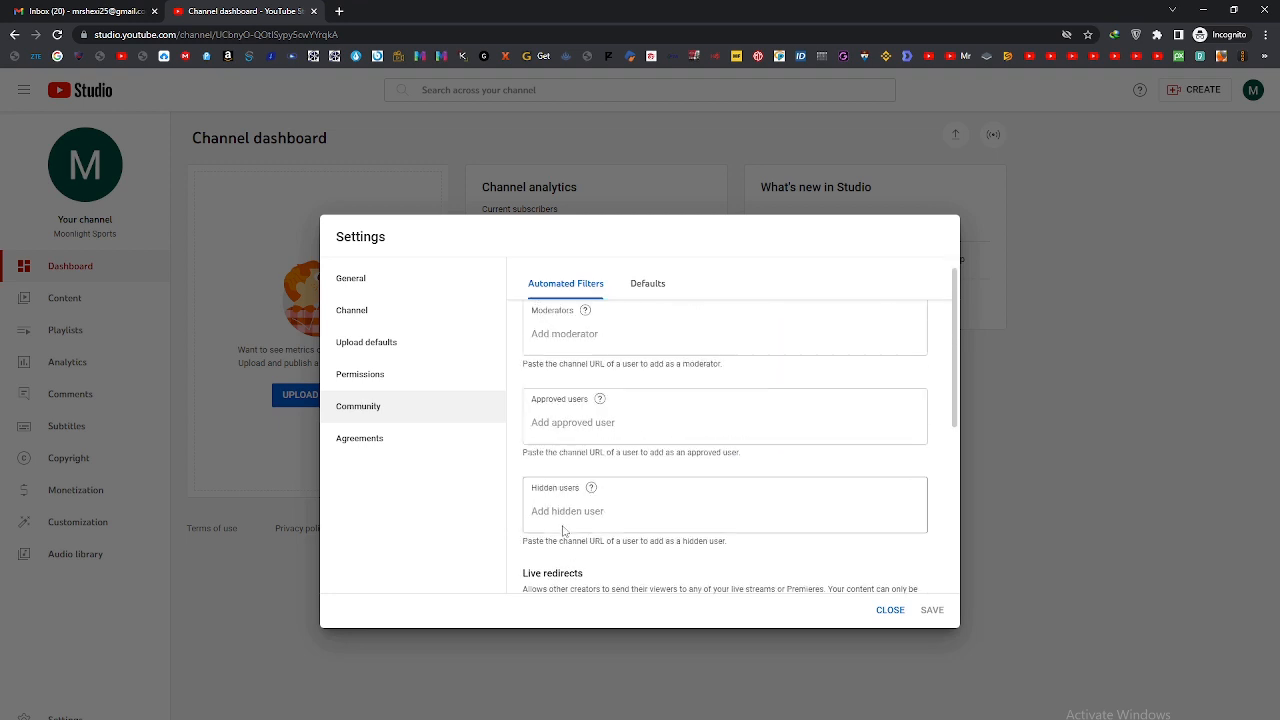
# Step: Review the community comment defaults and the agreements, and close the settings
pyautogui.click(647, 285)
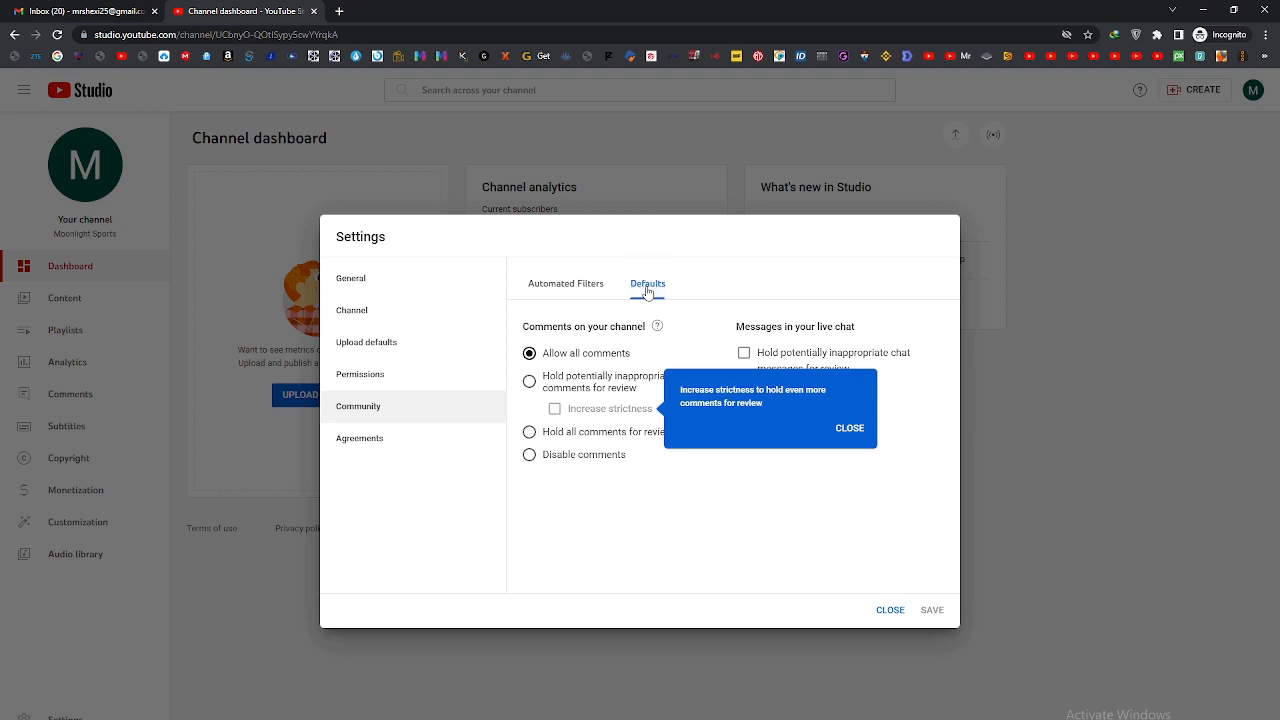
pyautogui.click(849, 429)
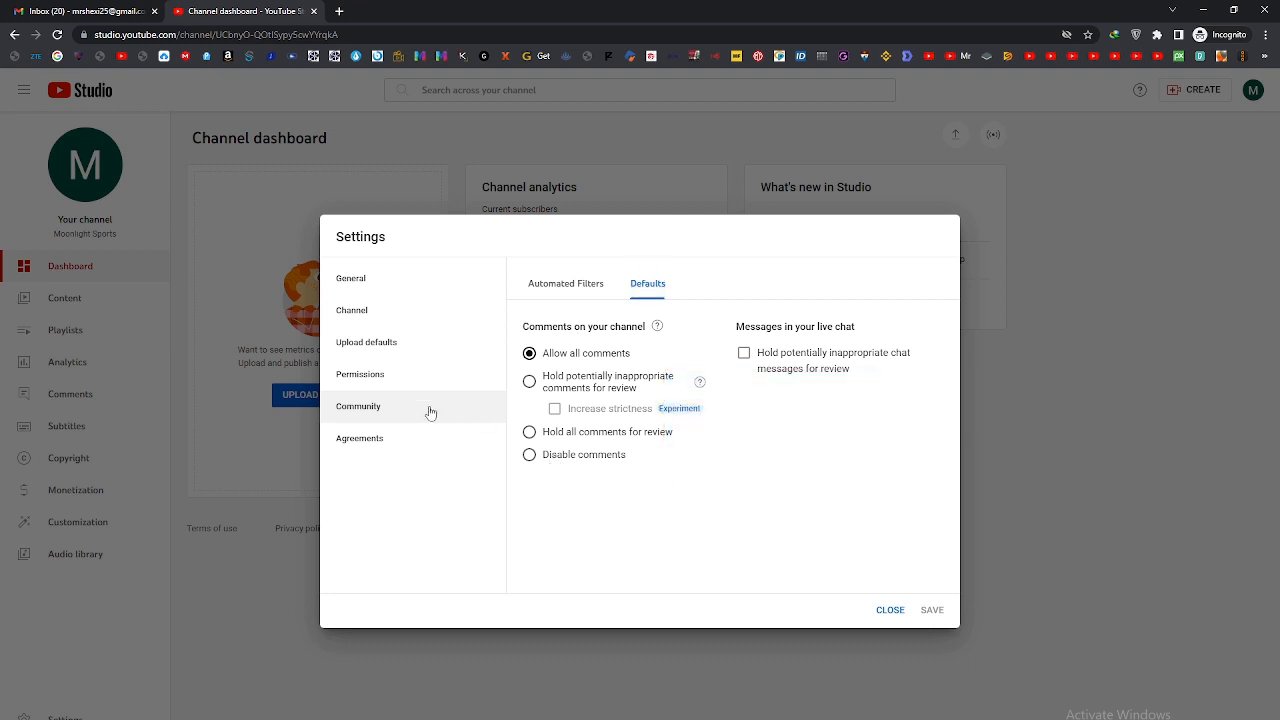
pyautogui.click(420, 450)
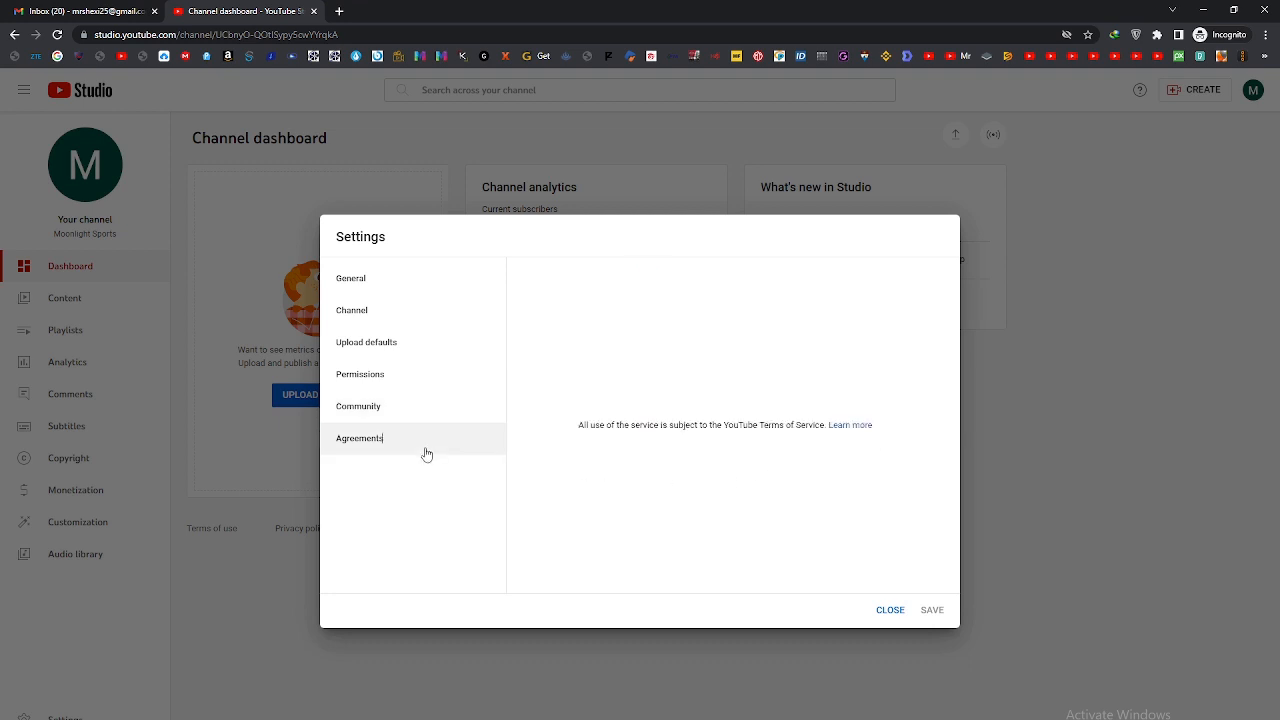
pyautogui.click(884, 612)
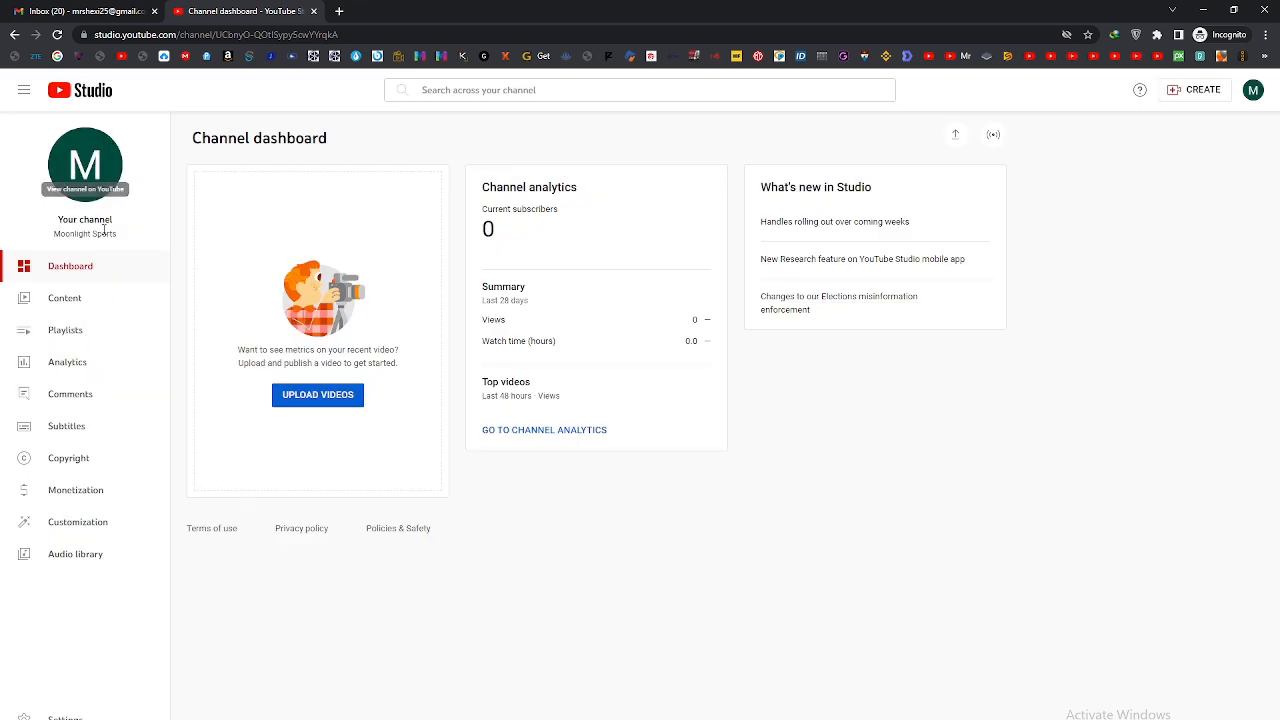
# Step: In the channel customization branding, upload the colourful athletes image from Downloads as the profile picture, shifting its crop slightly left
pyautogui.click(57, 524)
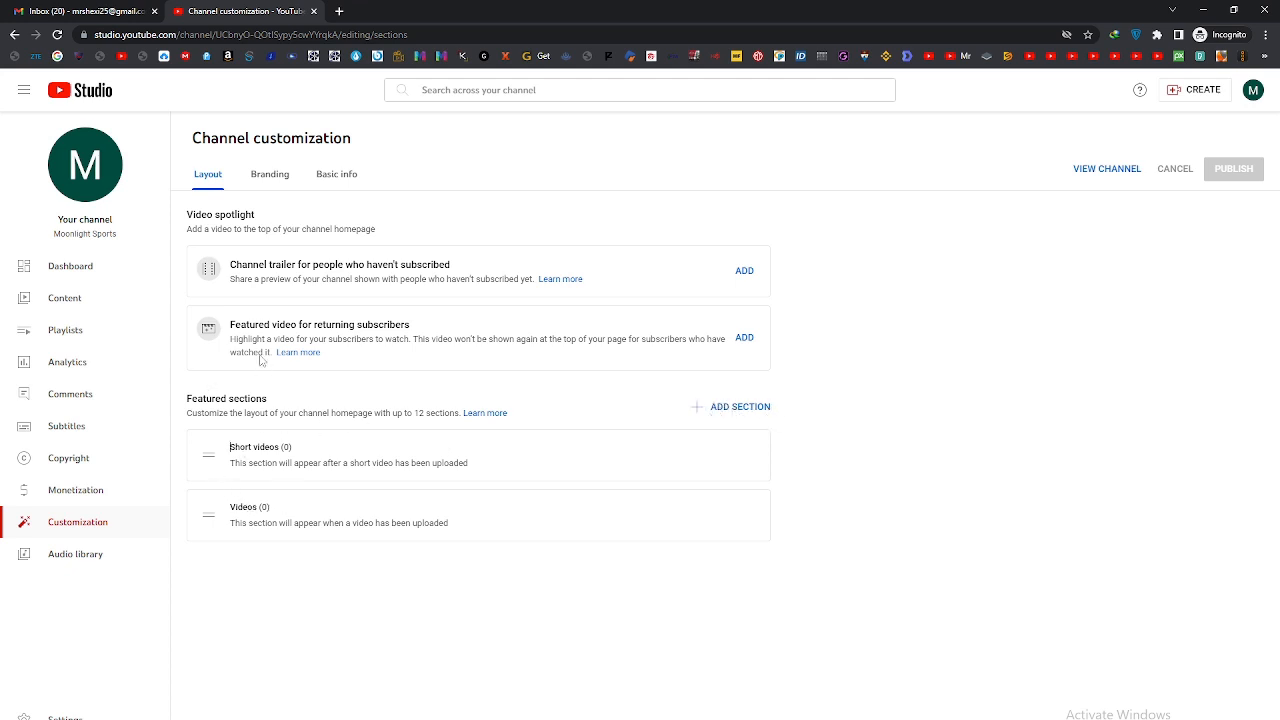
pyautogui.click(262, 172)
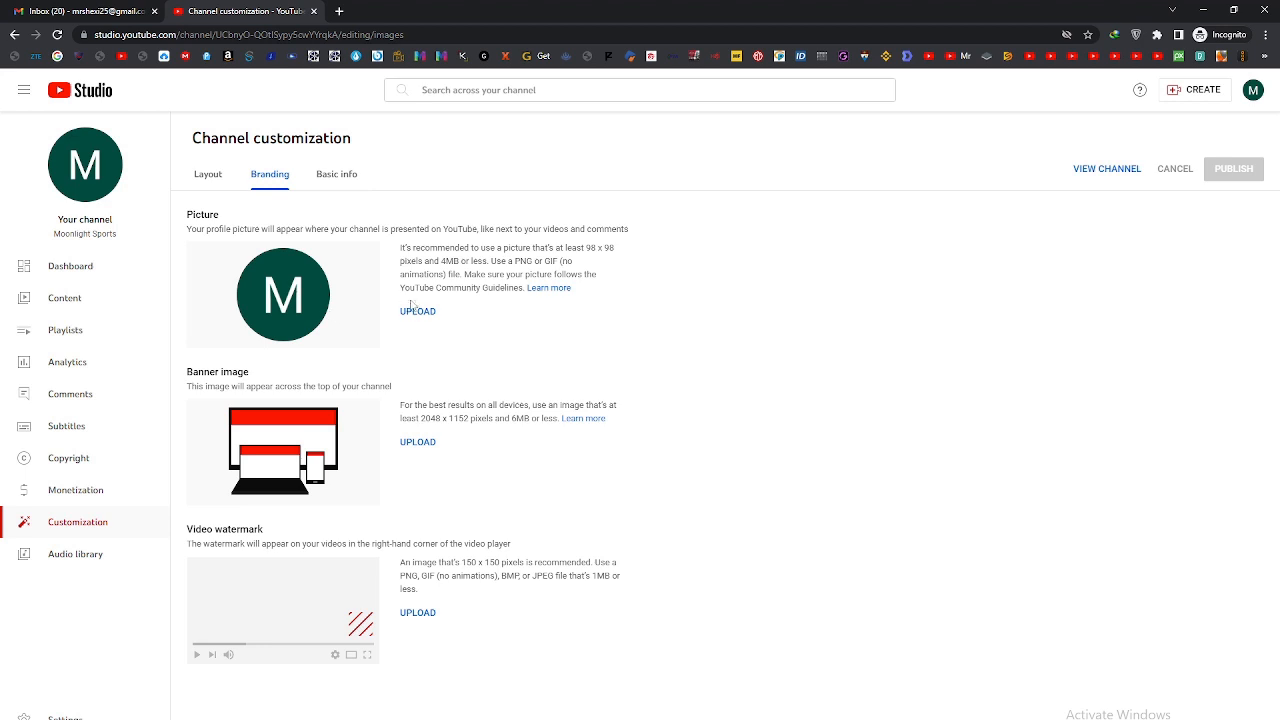
pyautogui.click(414, 312)
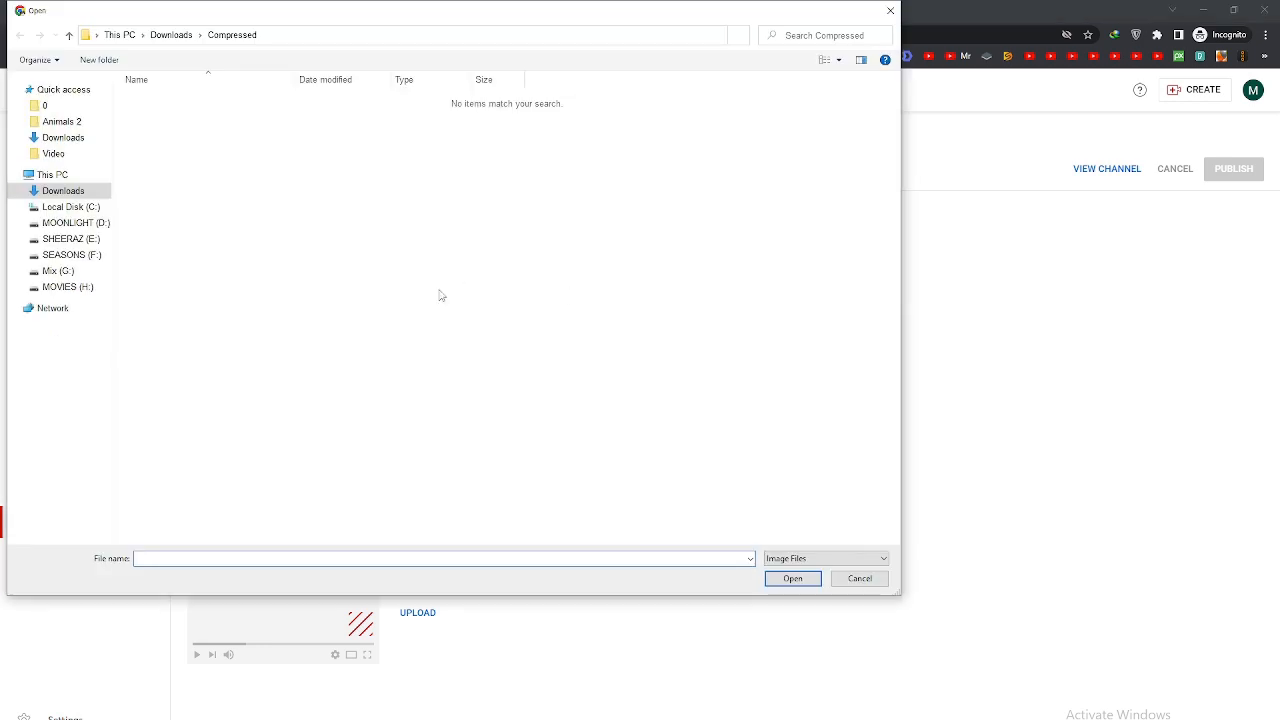
pyautogui.click(94, 139)
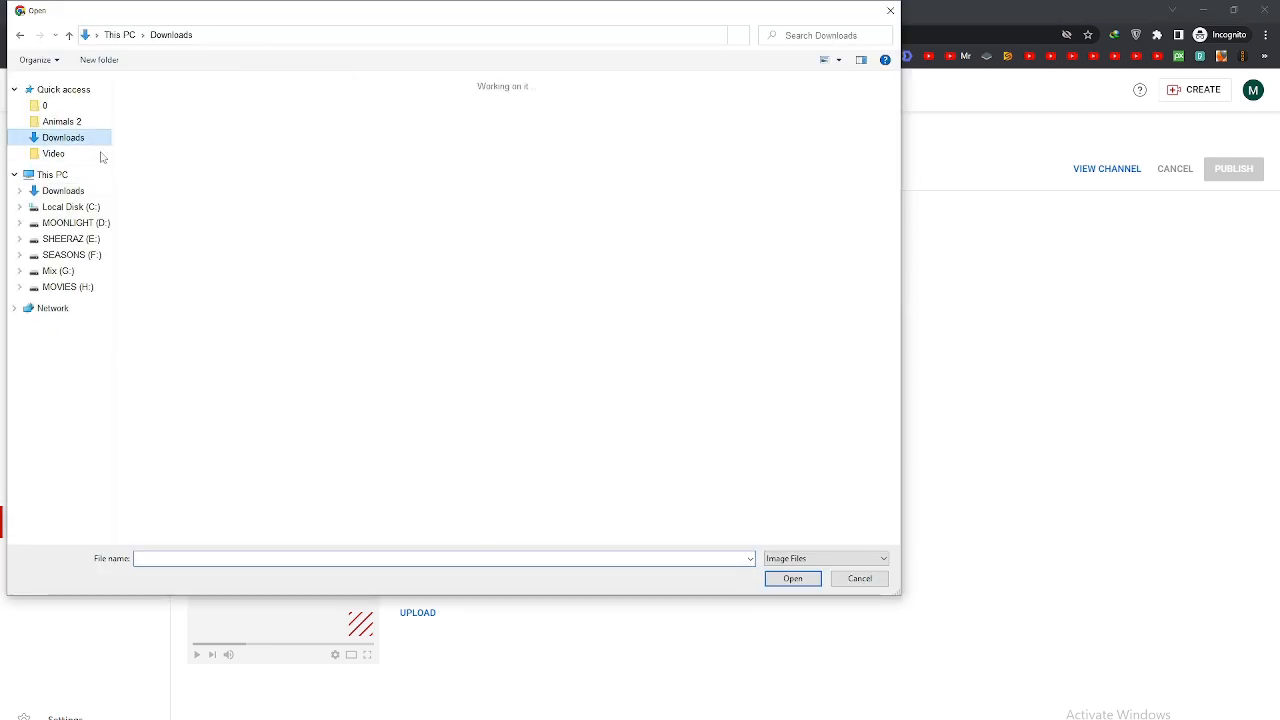
pyautogui.click(167, 131)
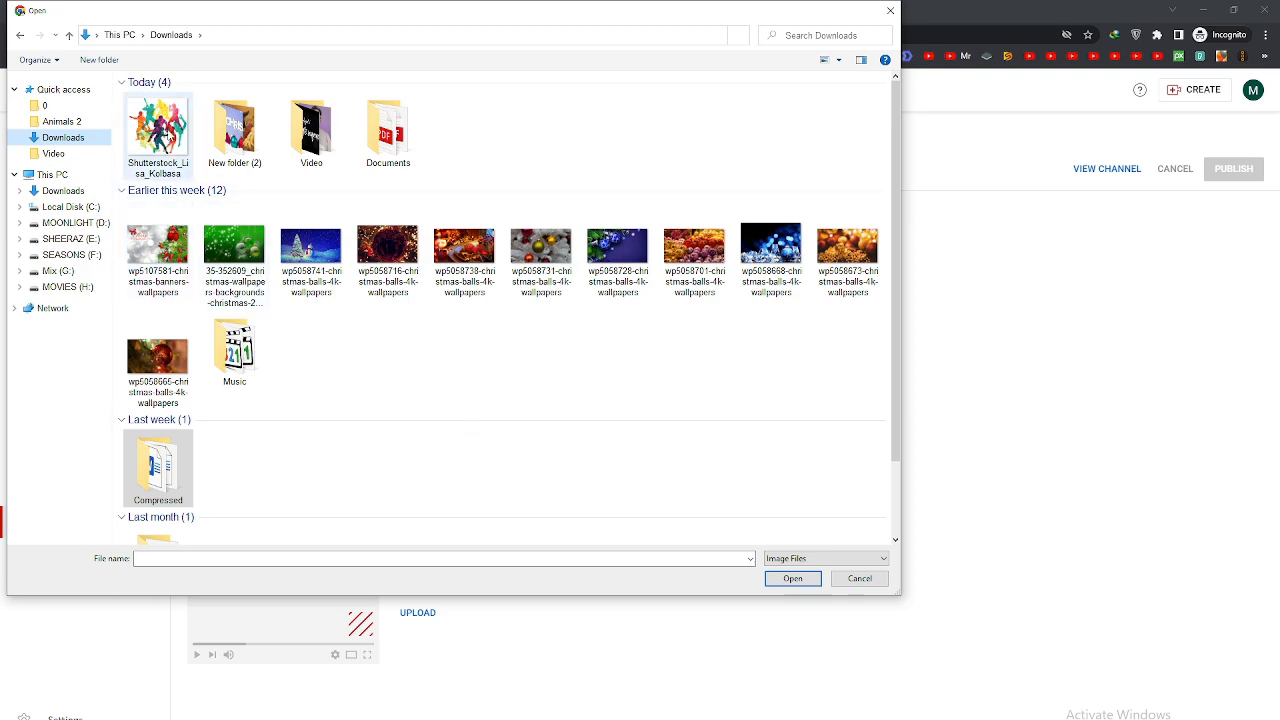
pyautogui.click(792, 578)
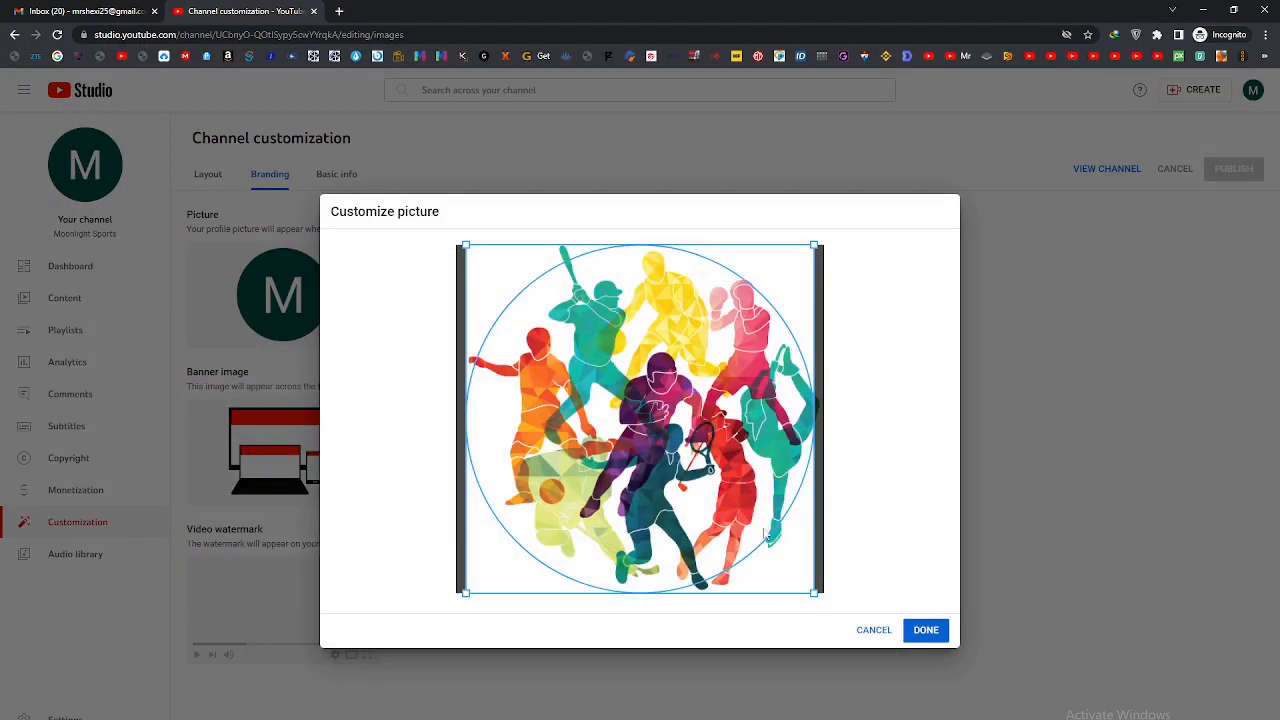
pyautogui.moveTo(660, 424); pyautogui.dragTo(656, 428)
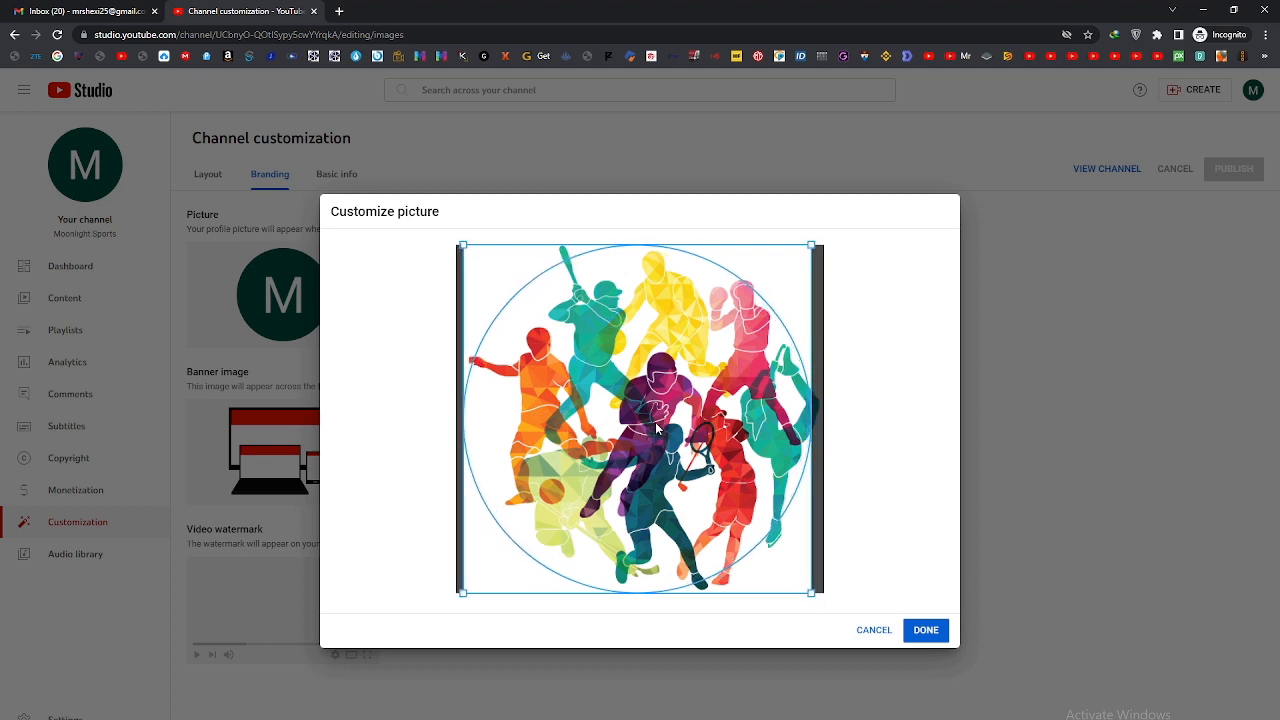
pyautogui.click(915, 632)
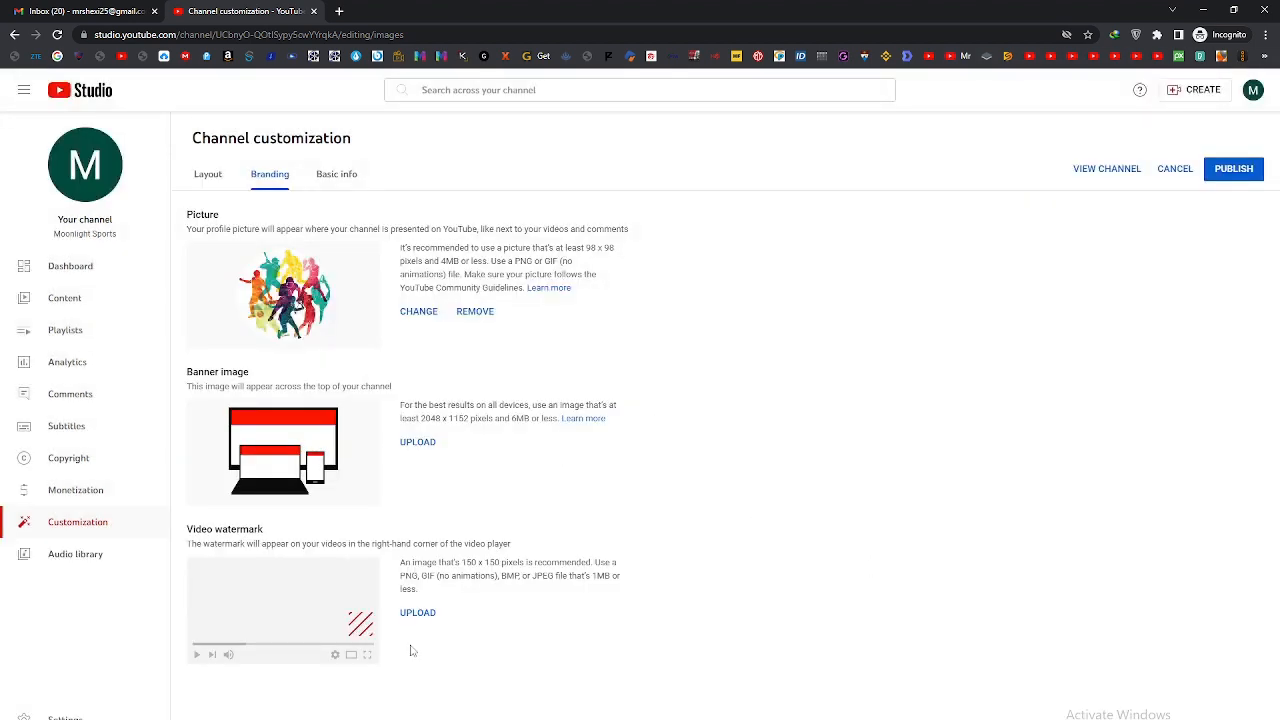
# Step: Search Google for "youtube subscribe png" in a new browser tab
pyautogui.click(339, 10)
pyautogui.write('youtube')
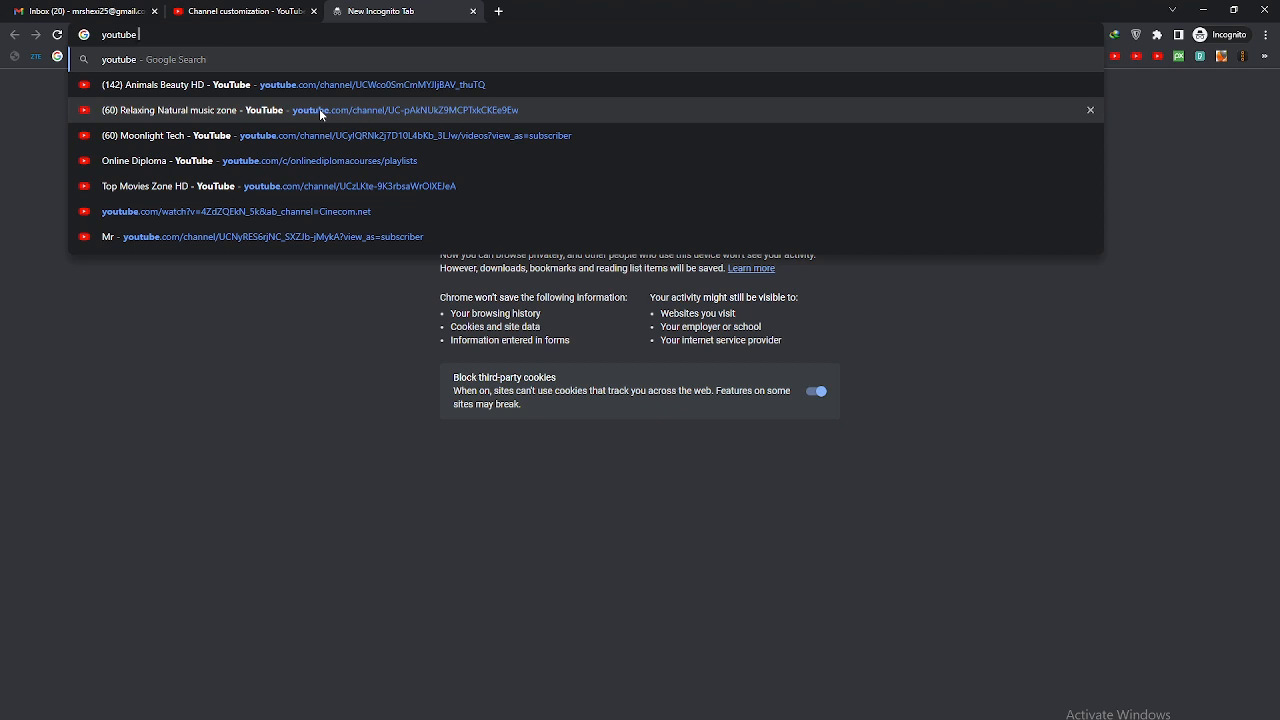
pyautogui.write(' subs')
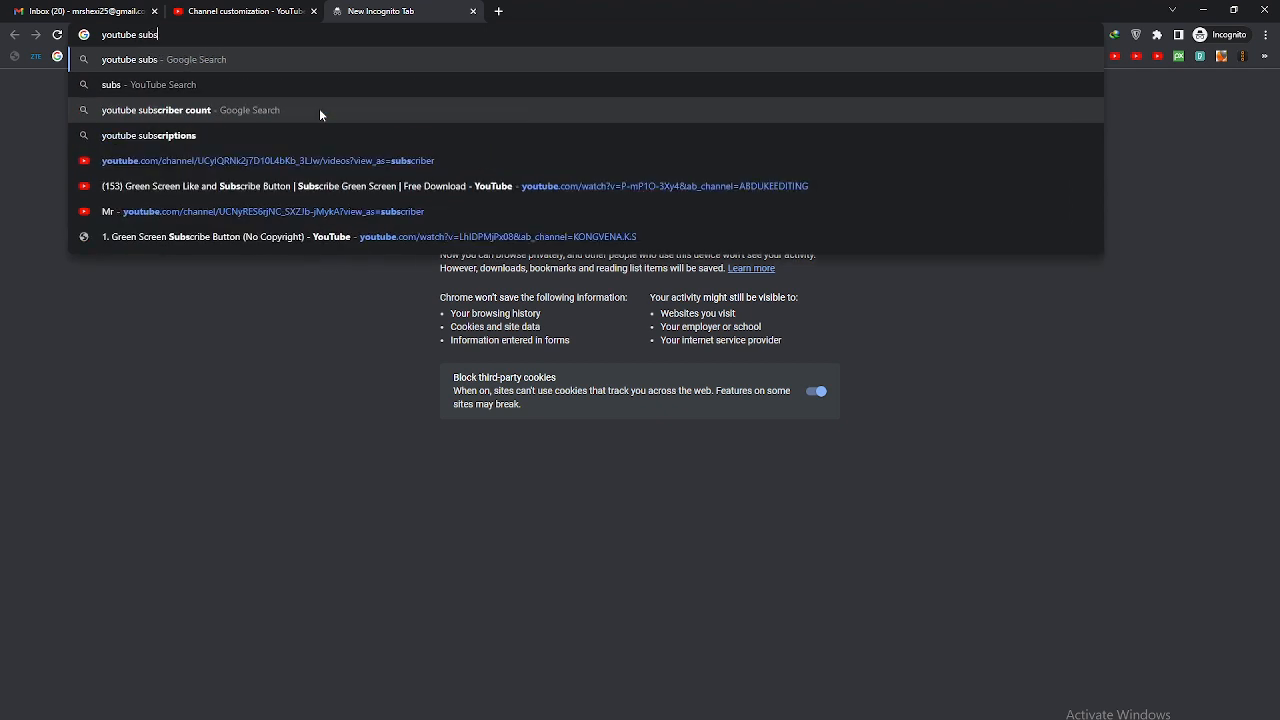
pyautogui.write('cribe')
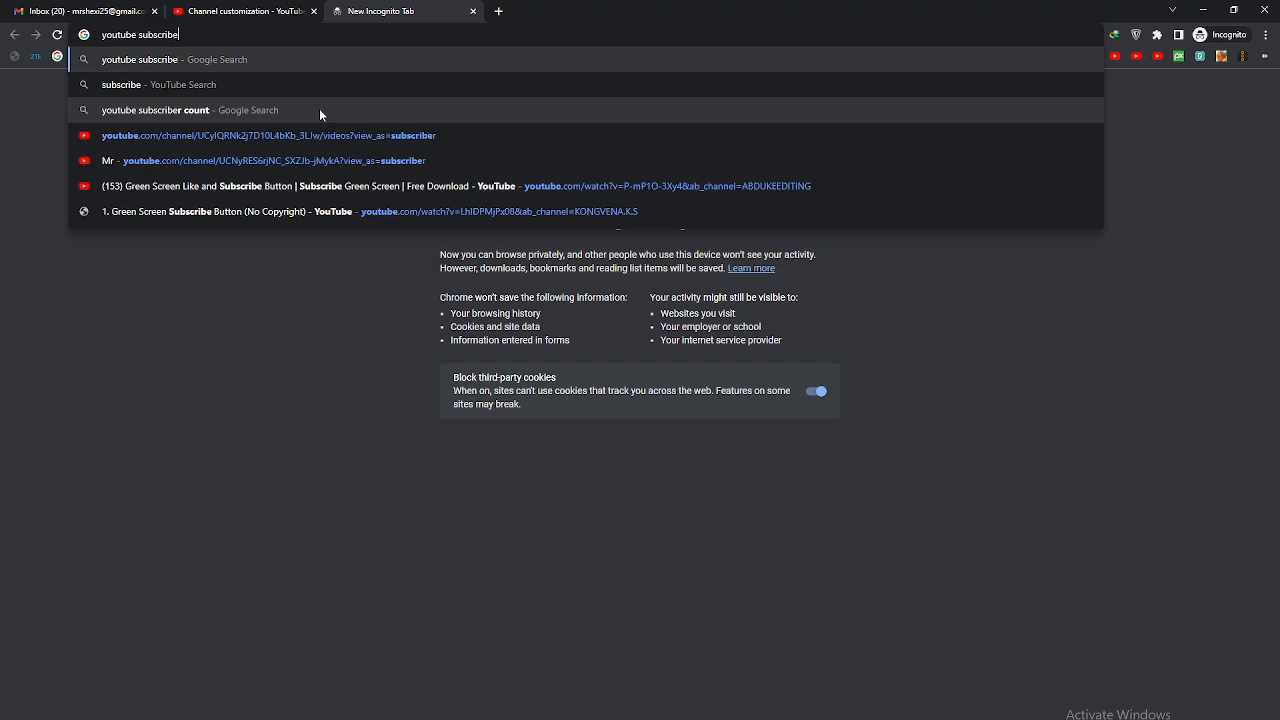
pyautogui.write(' png')
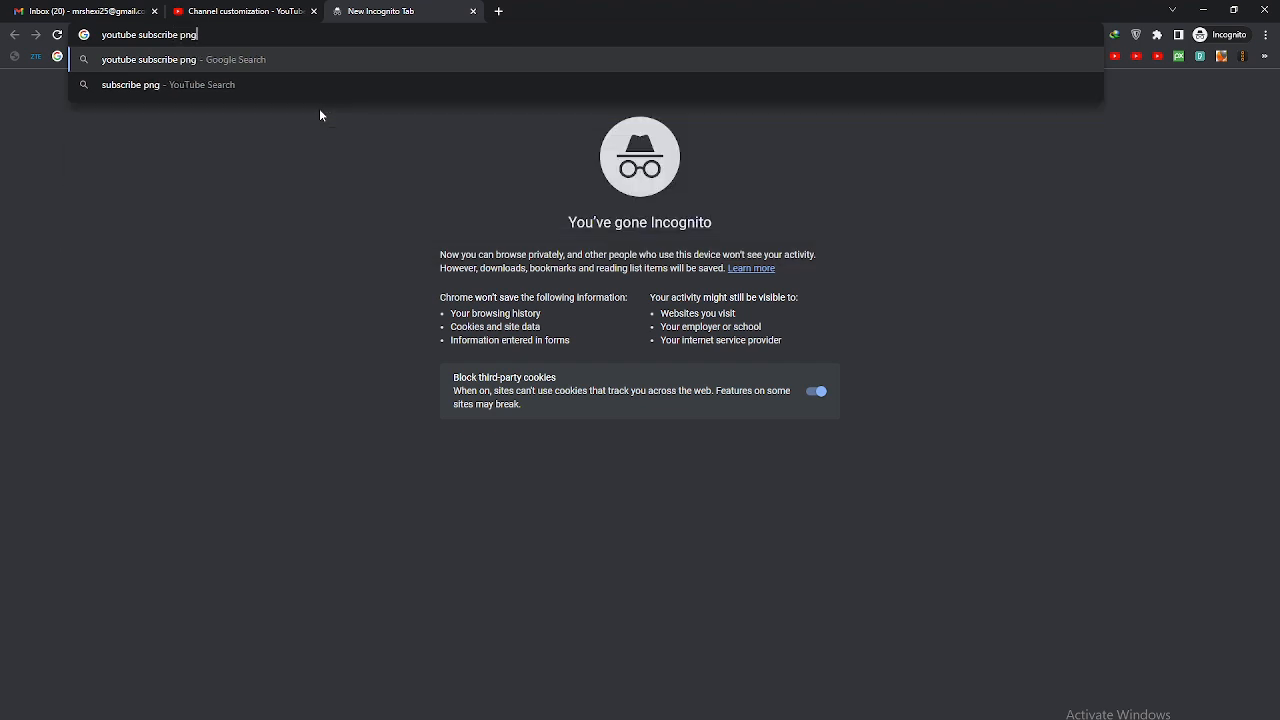
pyautogui.press('Return')
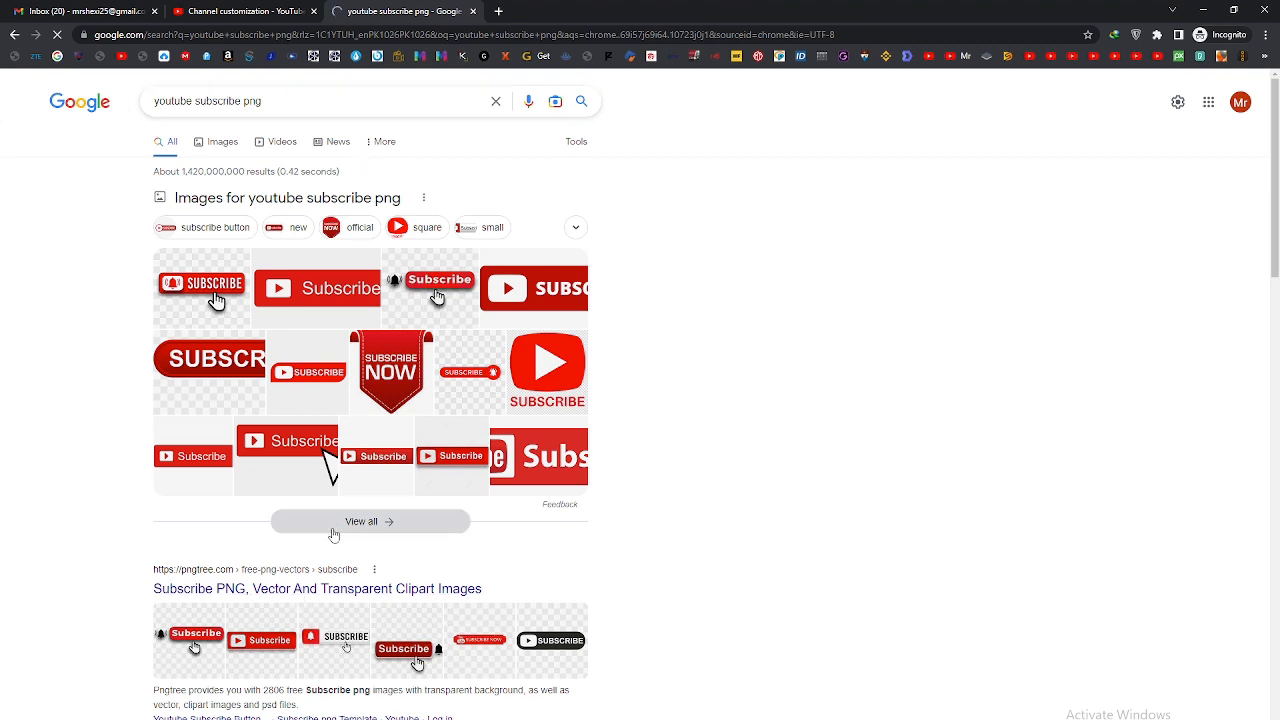
# Step: Show all image results and save the PNGWing red subscribe image with the play symbol to Downloads
pyautogui.click(407, 412)
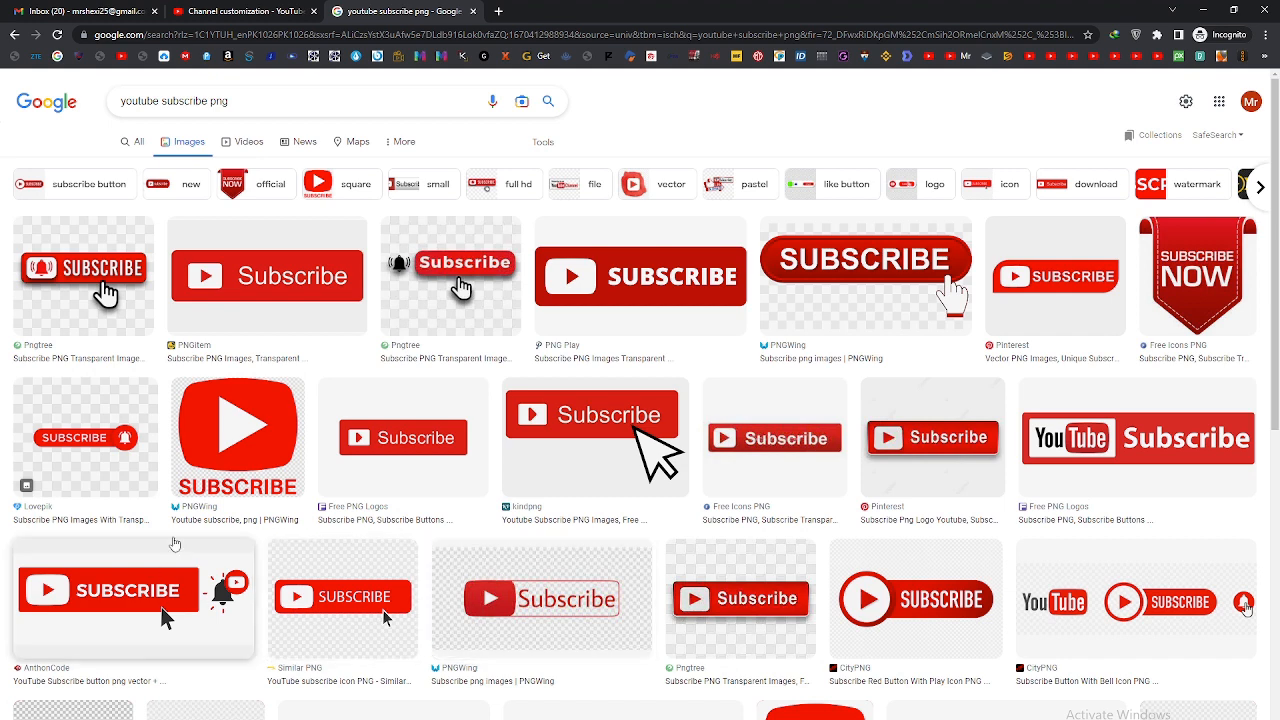
pyautogui.click(231, 462)
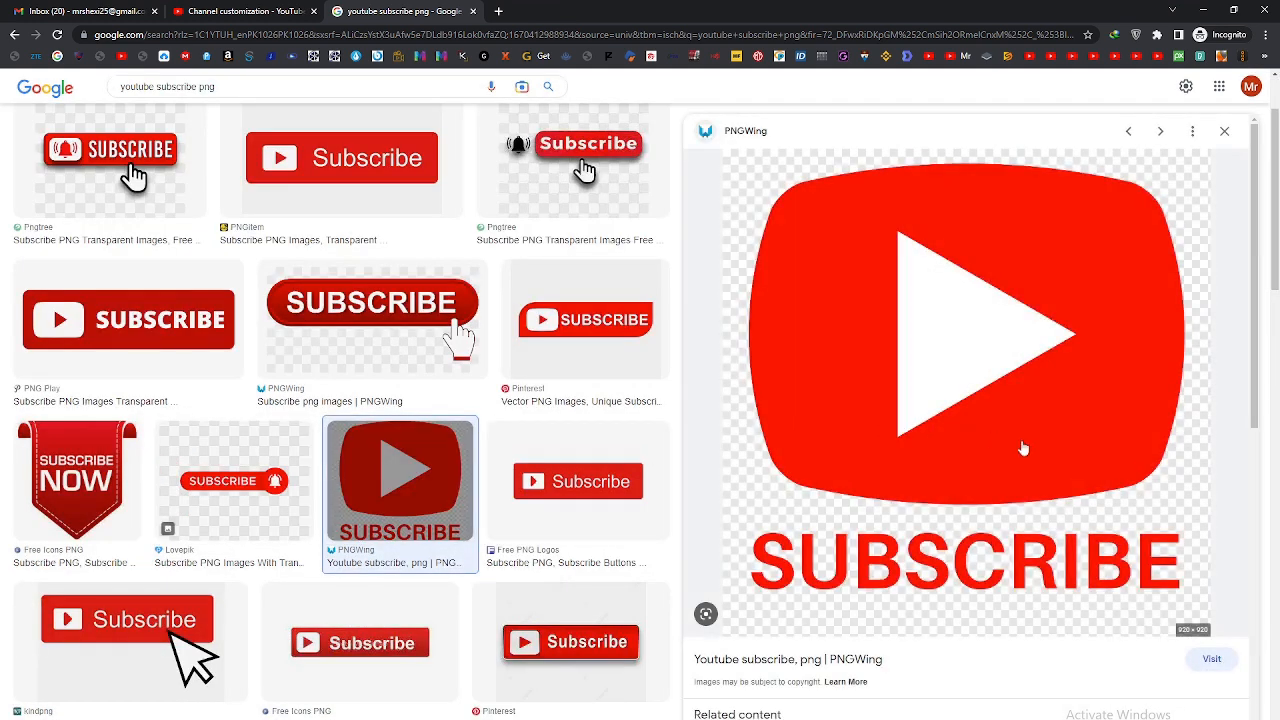
pyautogui.rightClick(955, 340)
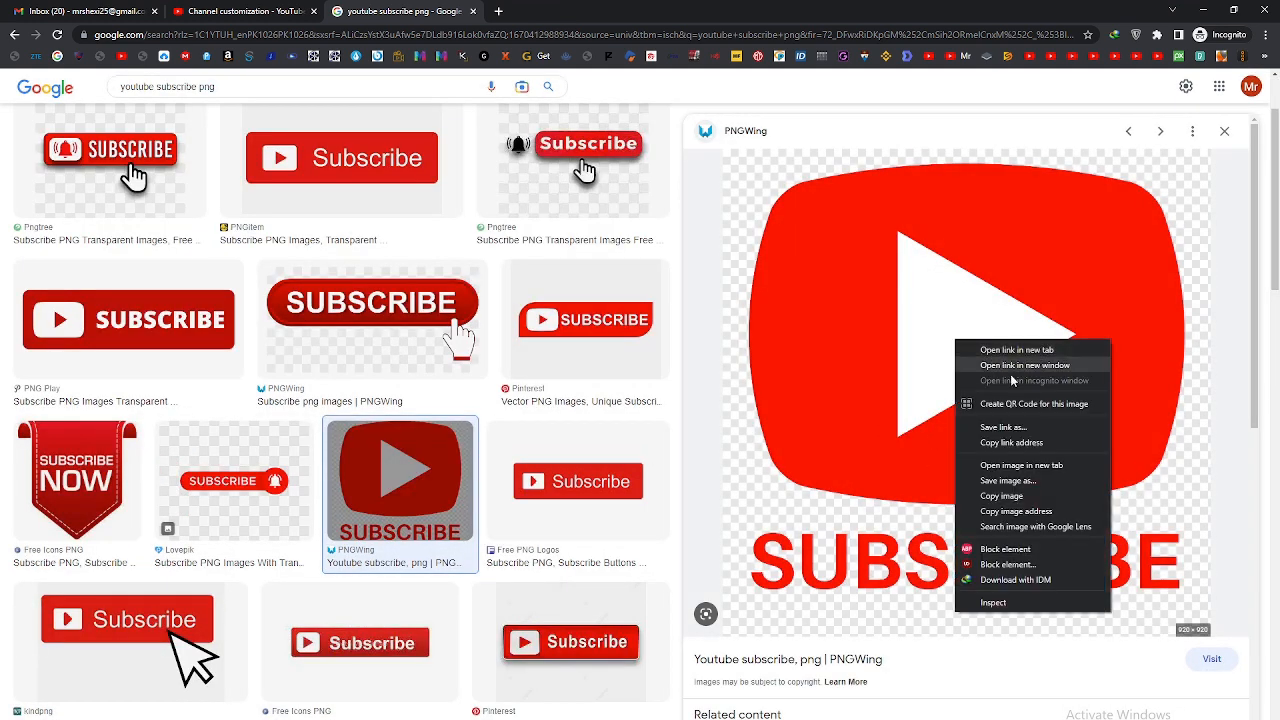
pyautogui.click(1007, 481)
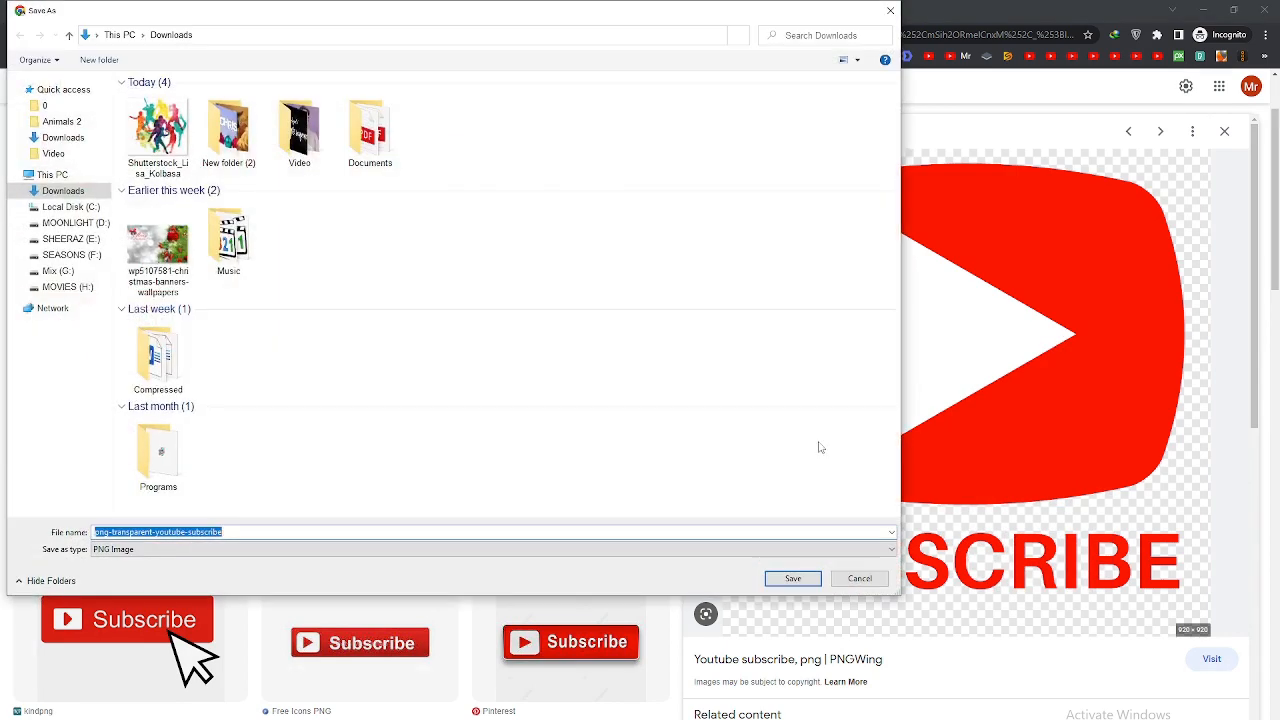
pyautogui.click(792, 578)
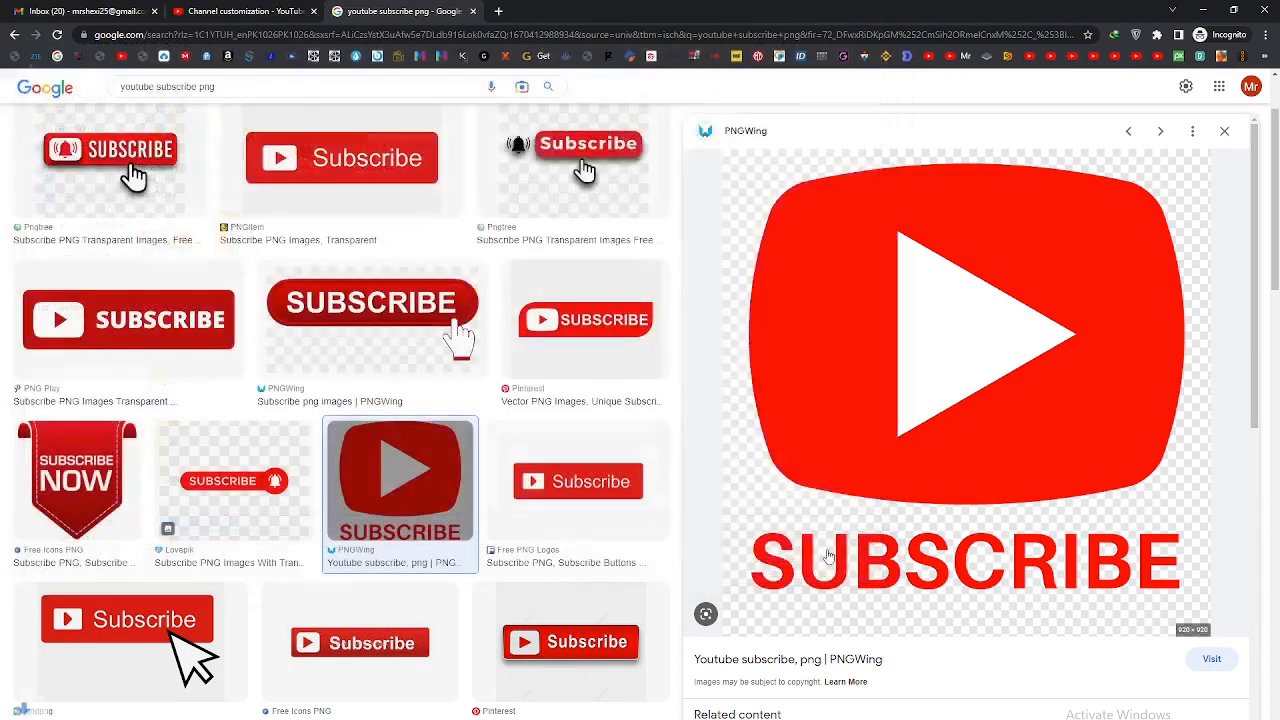
# Step: Upload png-transparent-youtube-subscribe as the channel's video watermark and display it during the entire video
pyautogui.click(243, 10)
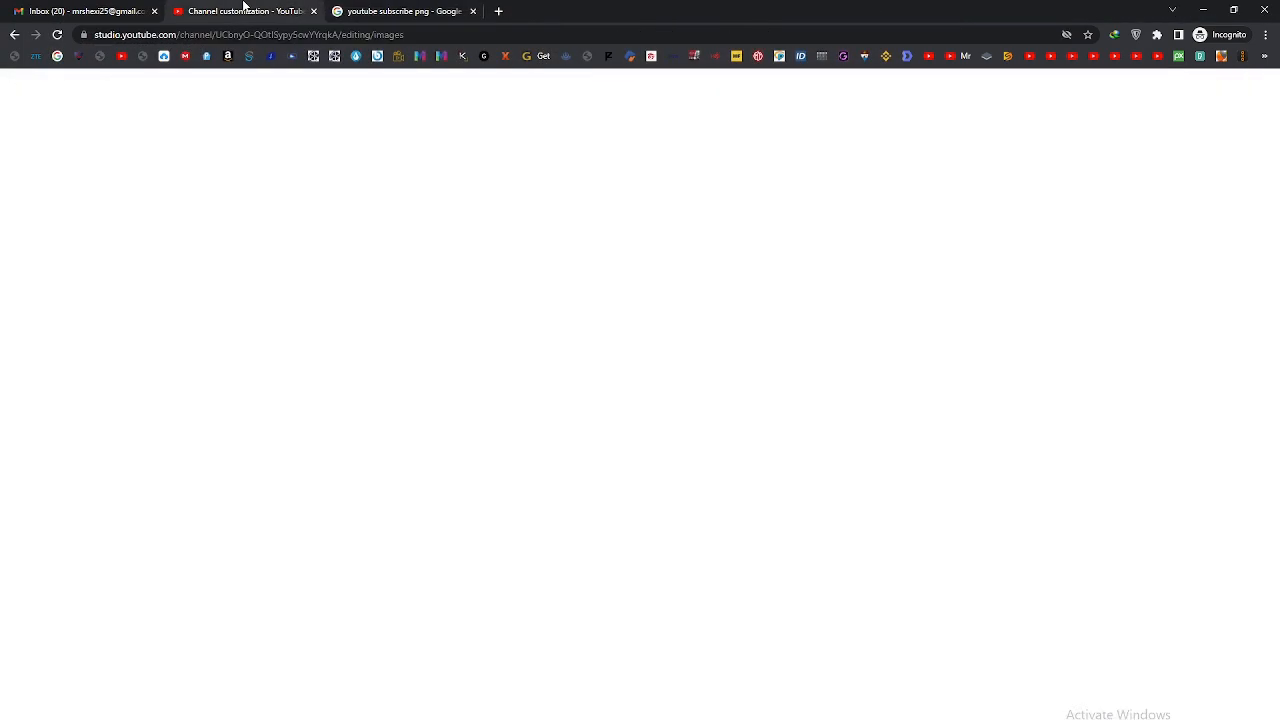
pyautogui.click(426, 616)
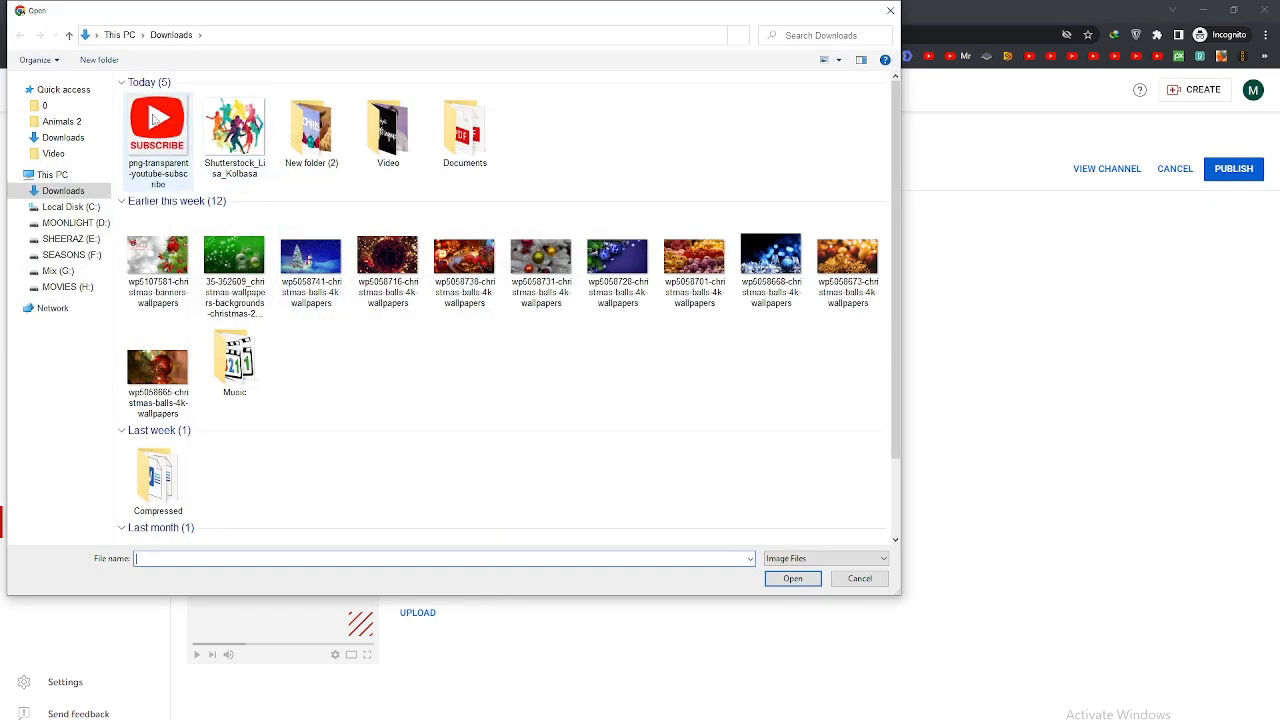
pyautogui.click(155, 118)
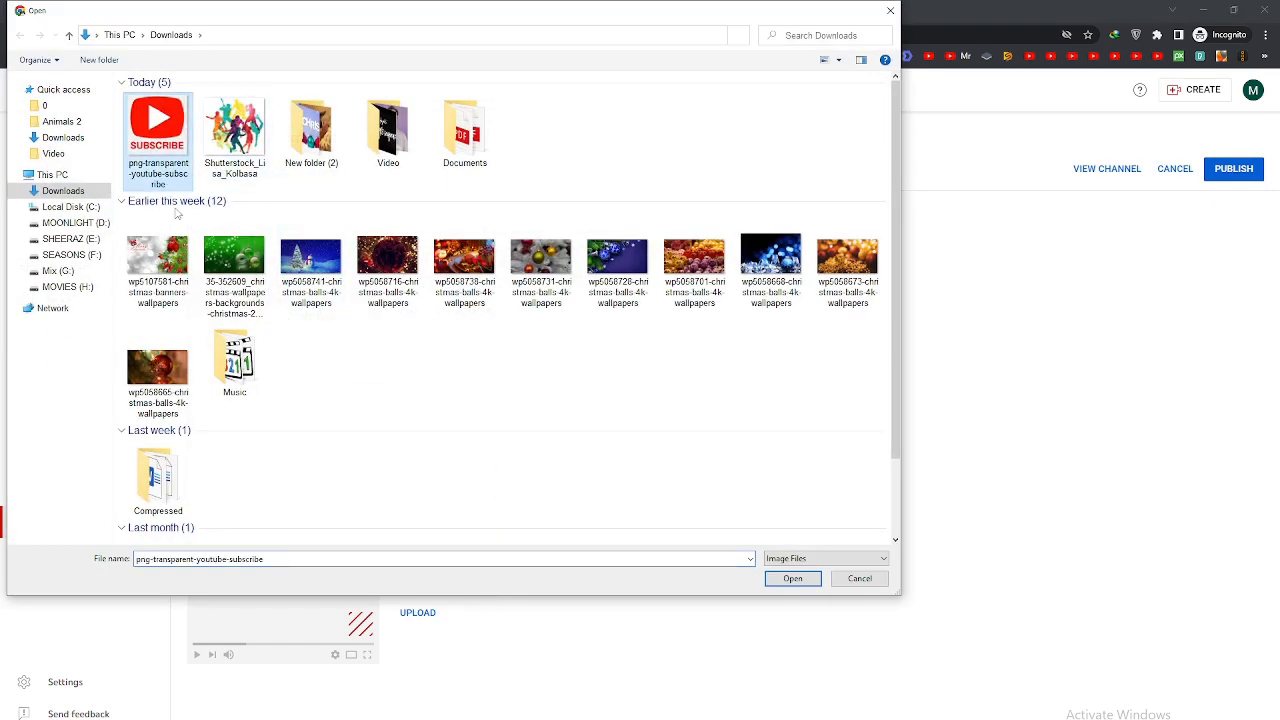
pyautogui.click(792, 579)
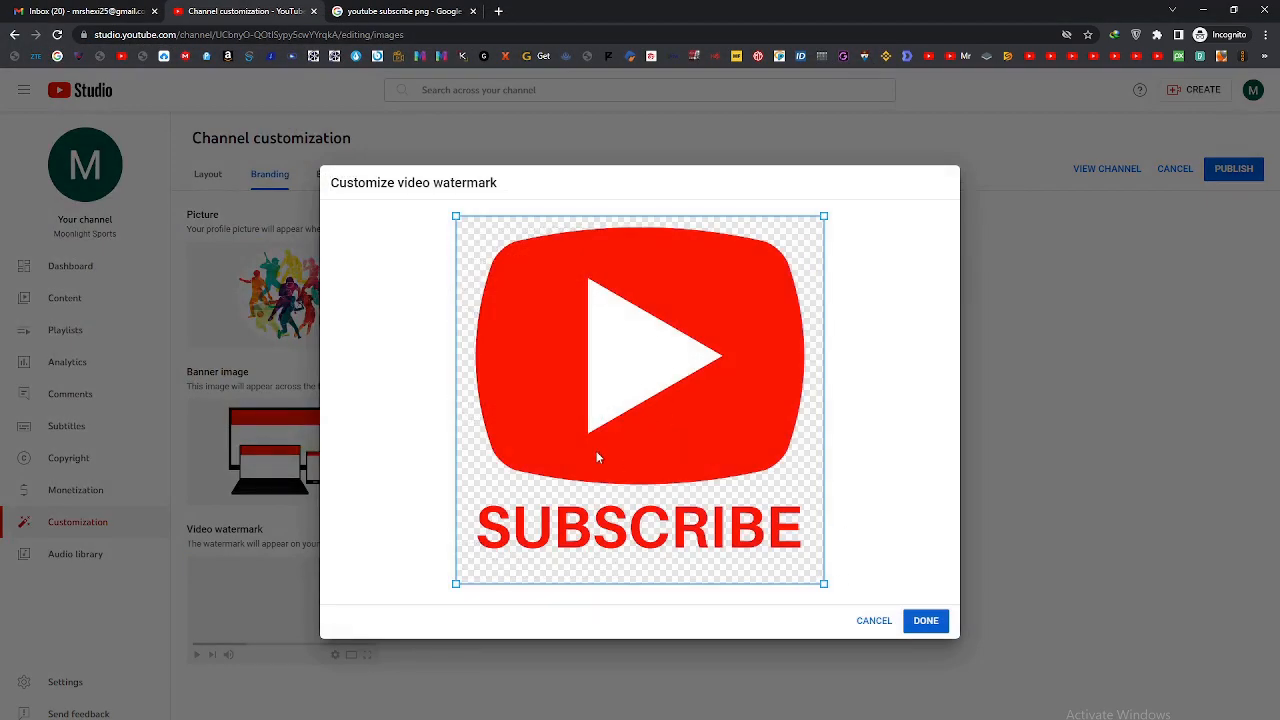
pyautogui.click(924, 621)
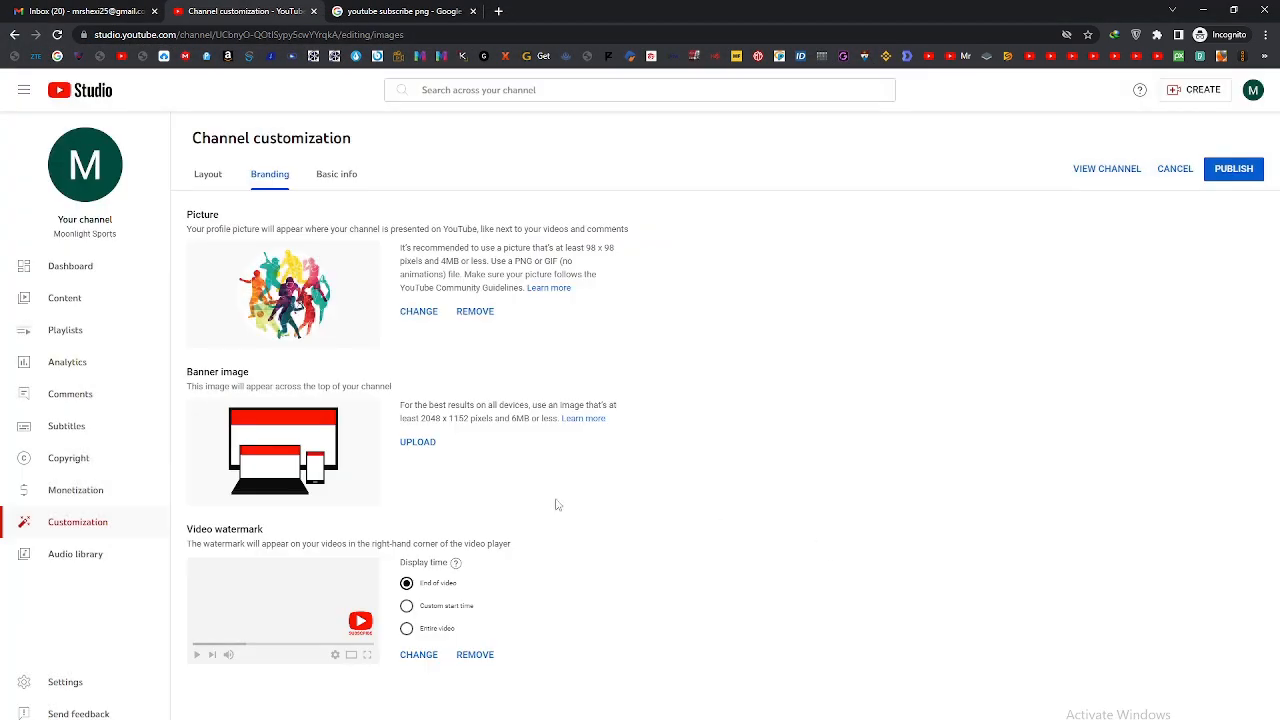
pyautogui.click(430, 632)
# Step: Return to the Google image results and search for "youtube backgrount sport picture"
pyautogui.click(390, 11)
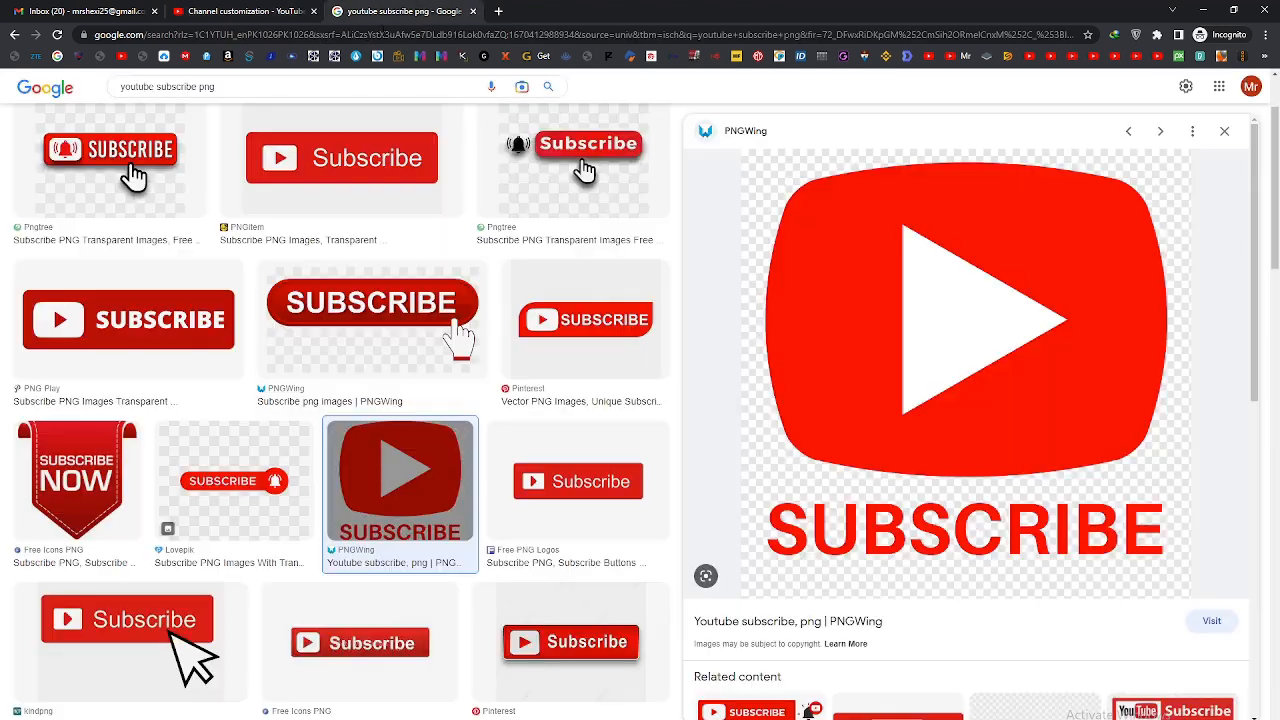
pyautogui.click(268, 95)
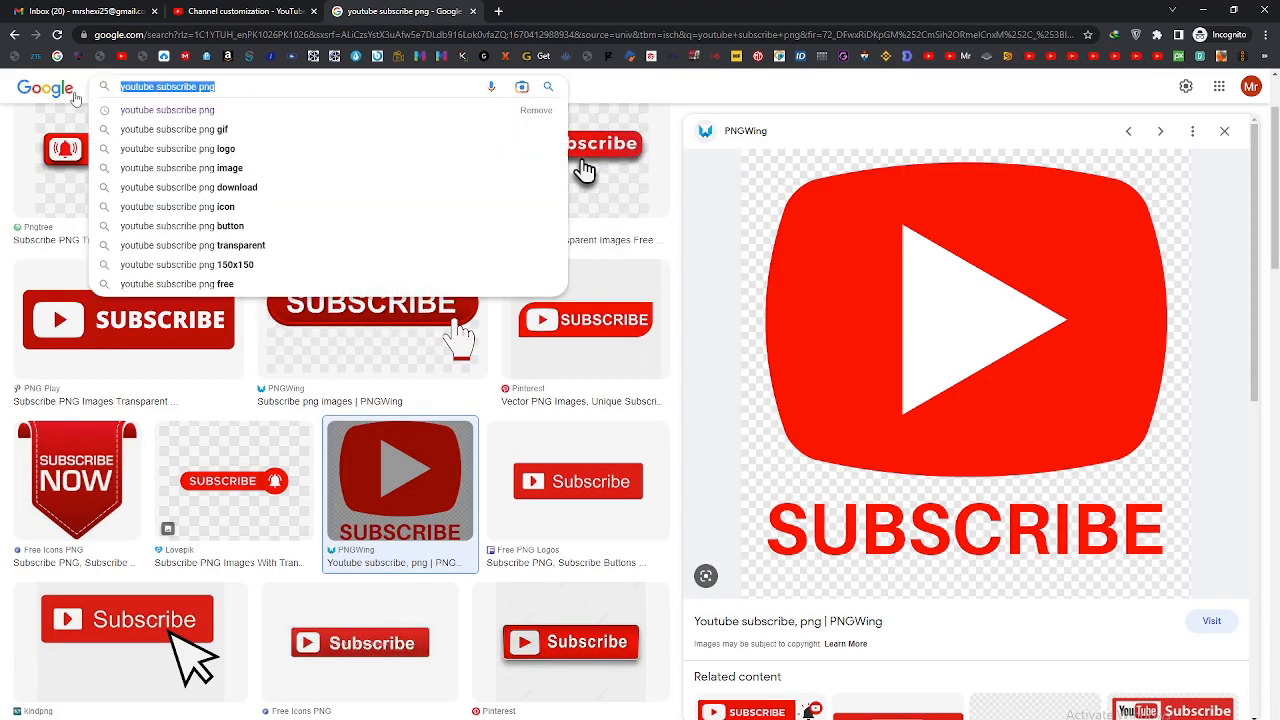
pyautogui.write('you')
pyautogui.write('tu')
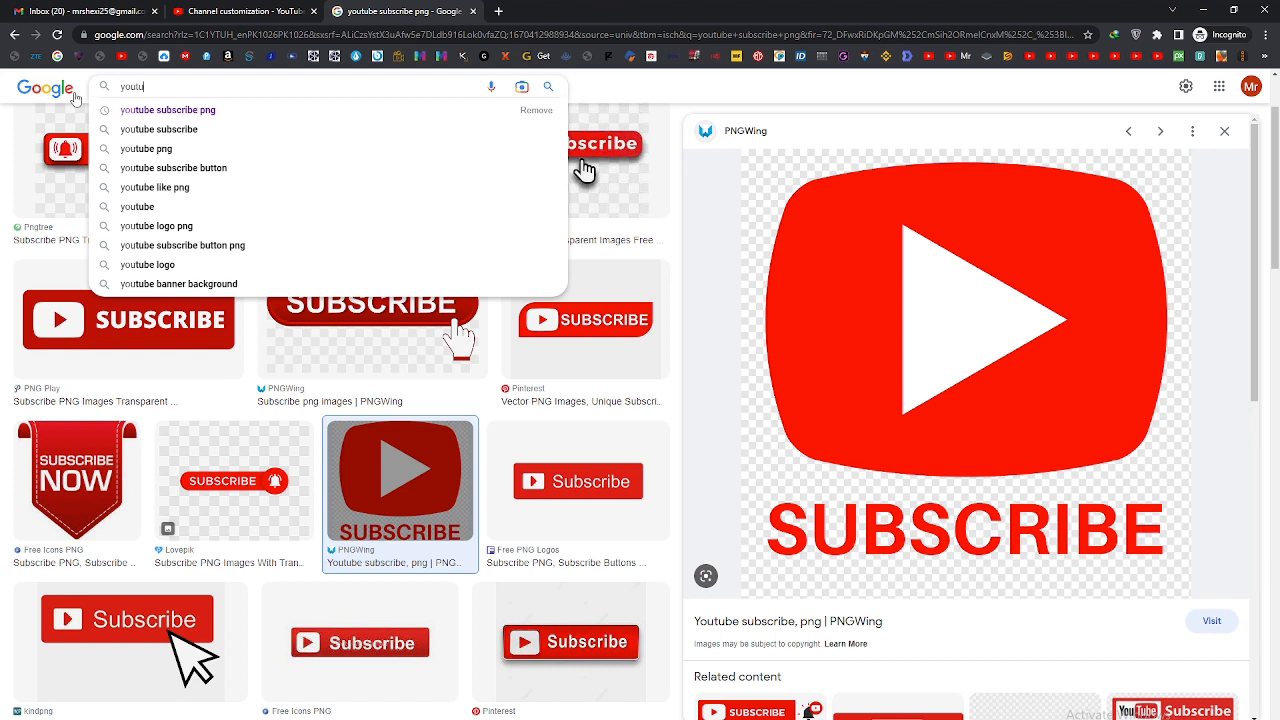
pyautogui.write('be back')
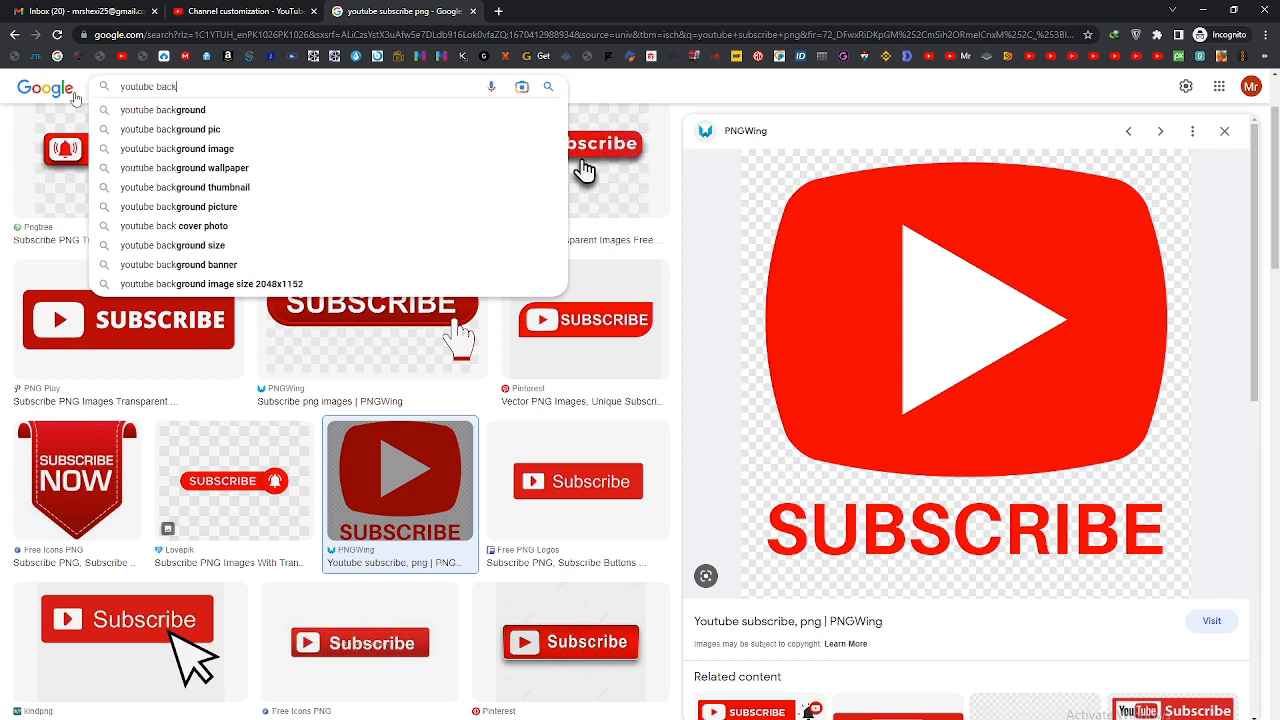
pyautogui.write('grount')
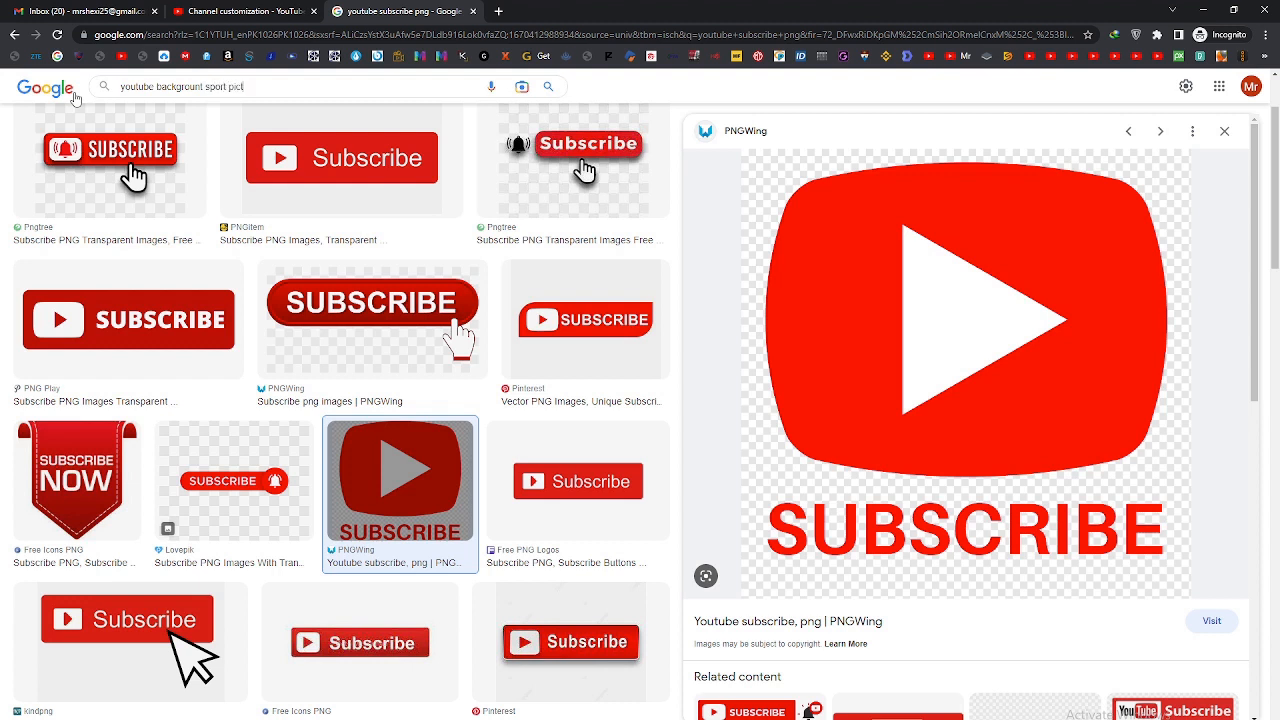
pyautogui.write('sport picture')
pyautogui.press('Return')
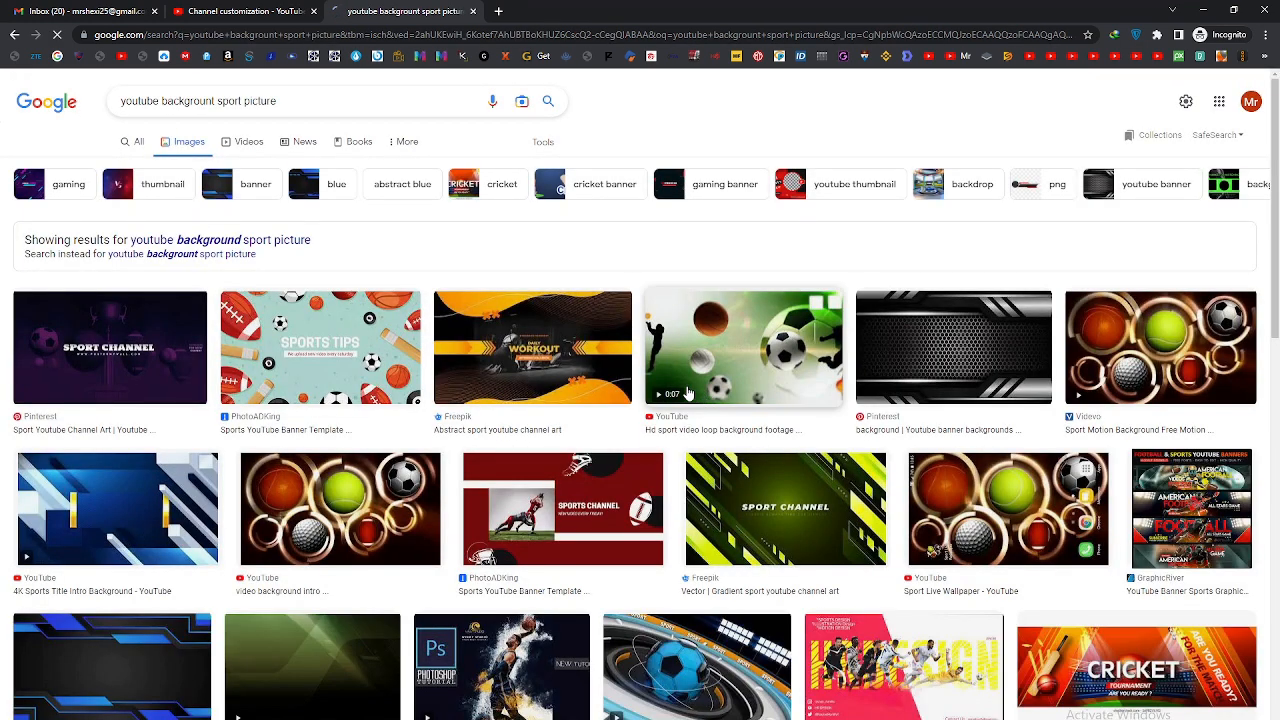
# Step: Switch the image search to the corrected spelling "youtube background sport picture"
pyautogui.scroll(-3, 967, 473)
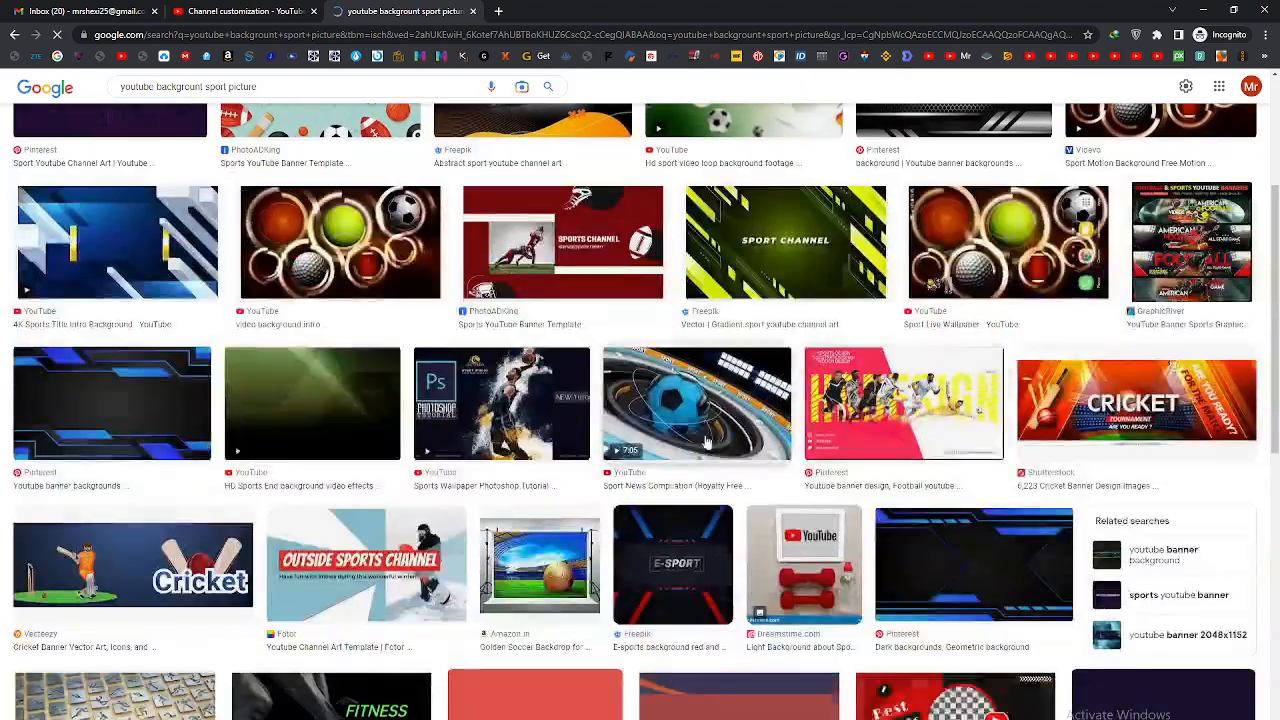
pyautogui.scroll(3, 706, 441)
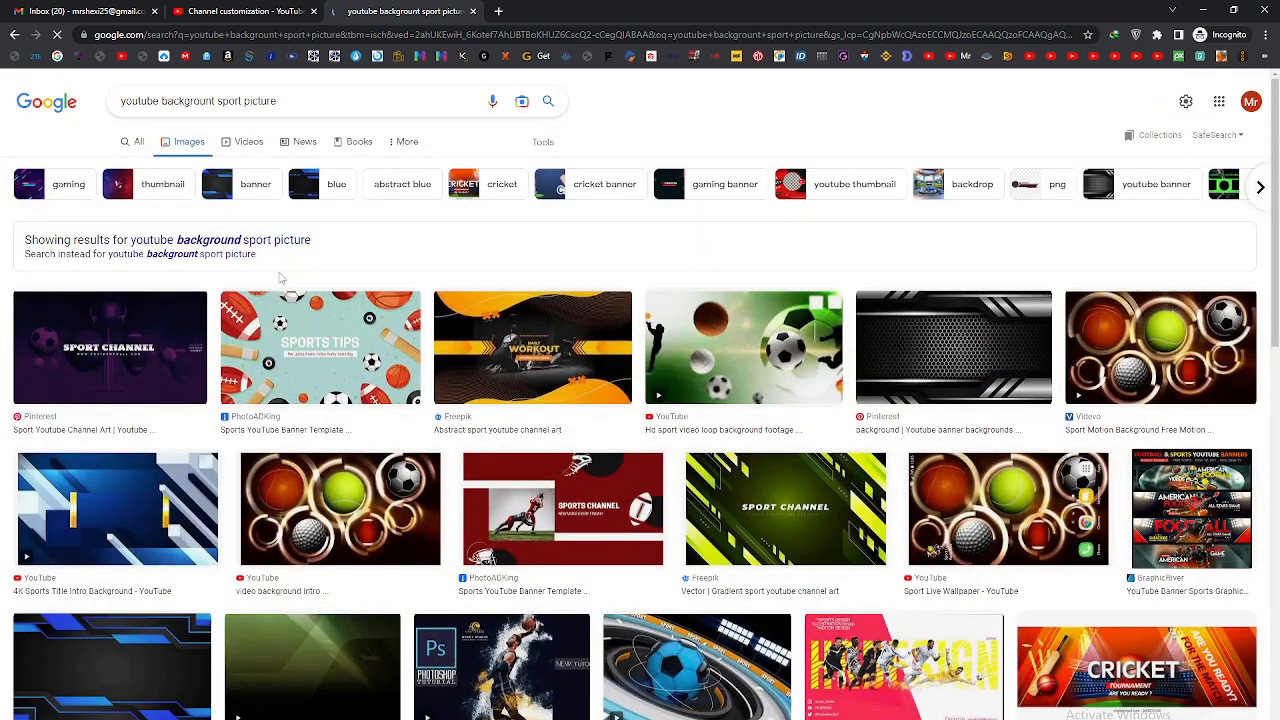
pyautogui.click(184, 257)
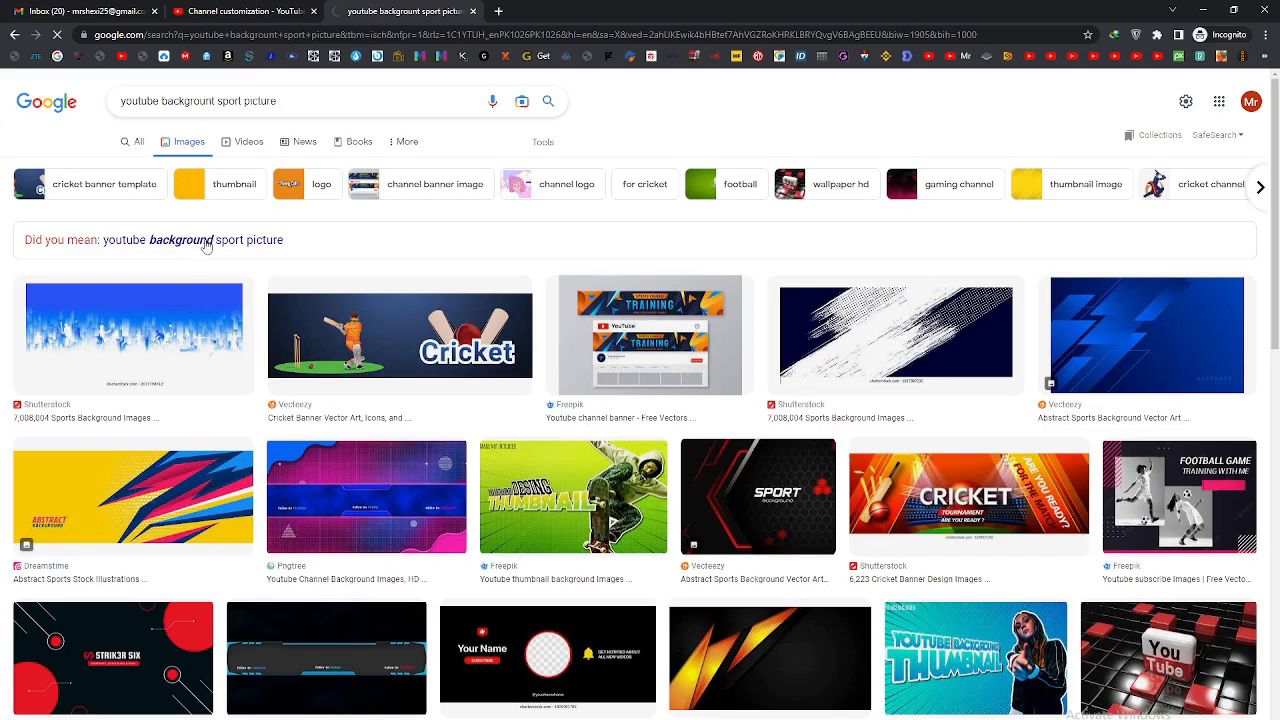
pyautogui.click(197, 244)
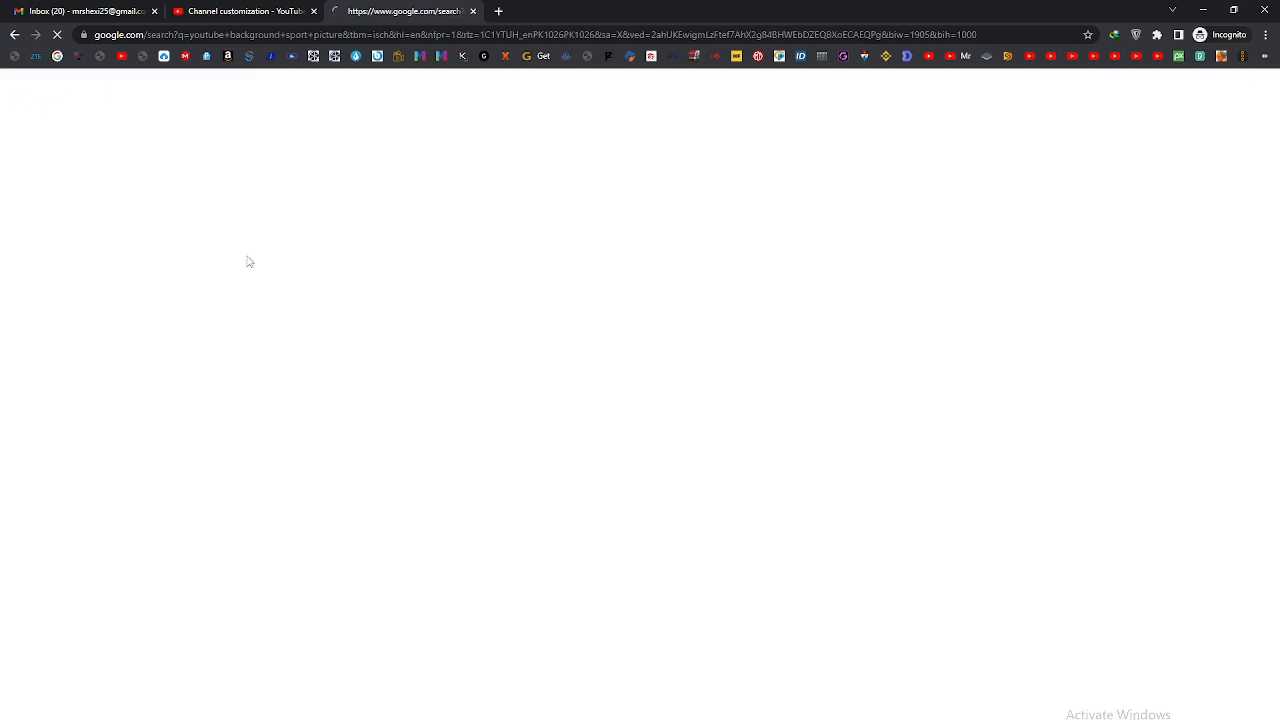
# Step: Save the black Dreamstime "Sports Geometric Background Vector" image to Downloads as a JPEG and show more related images
pyautogui.scroll(-3, 368, 352)
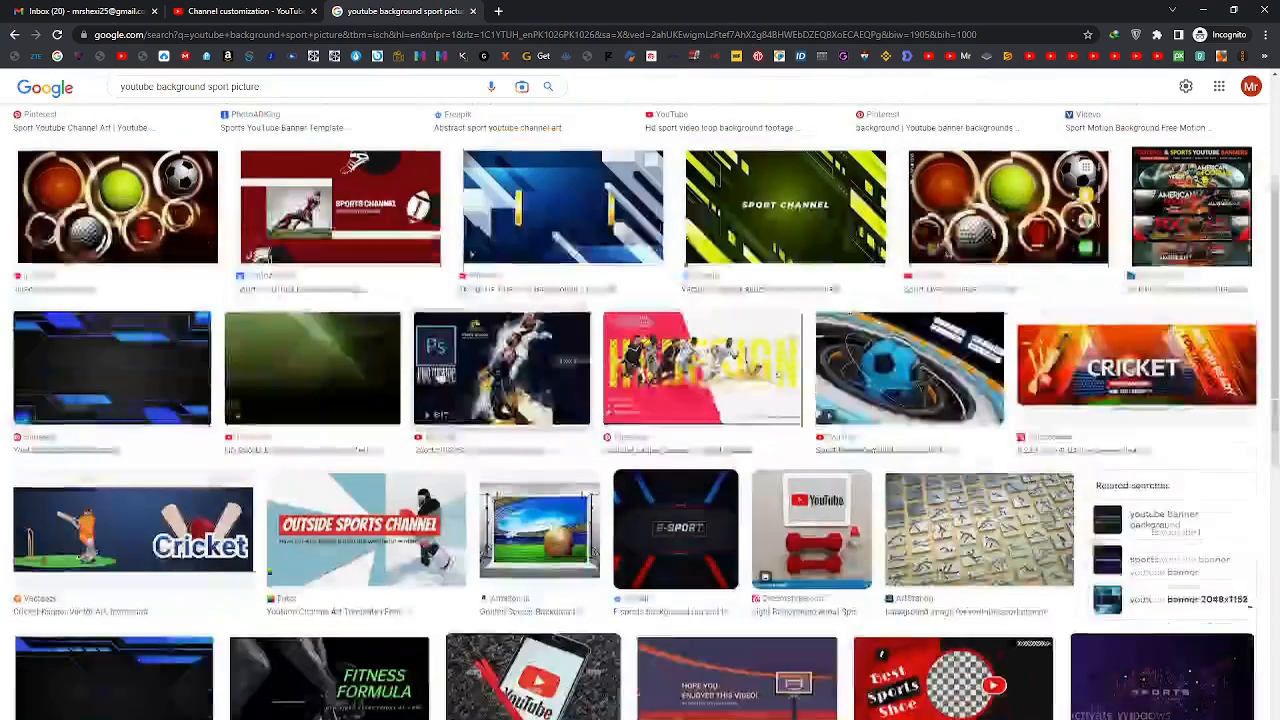
pyautogui.scroll(-4, 428, 400)
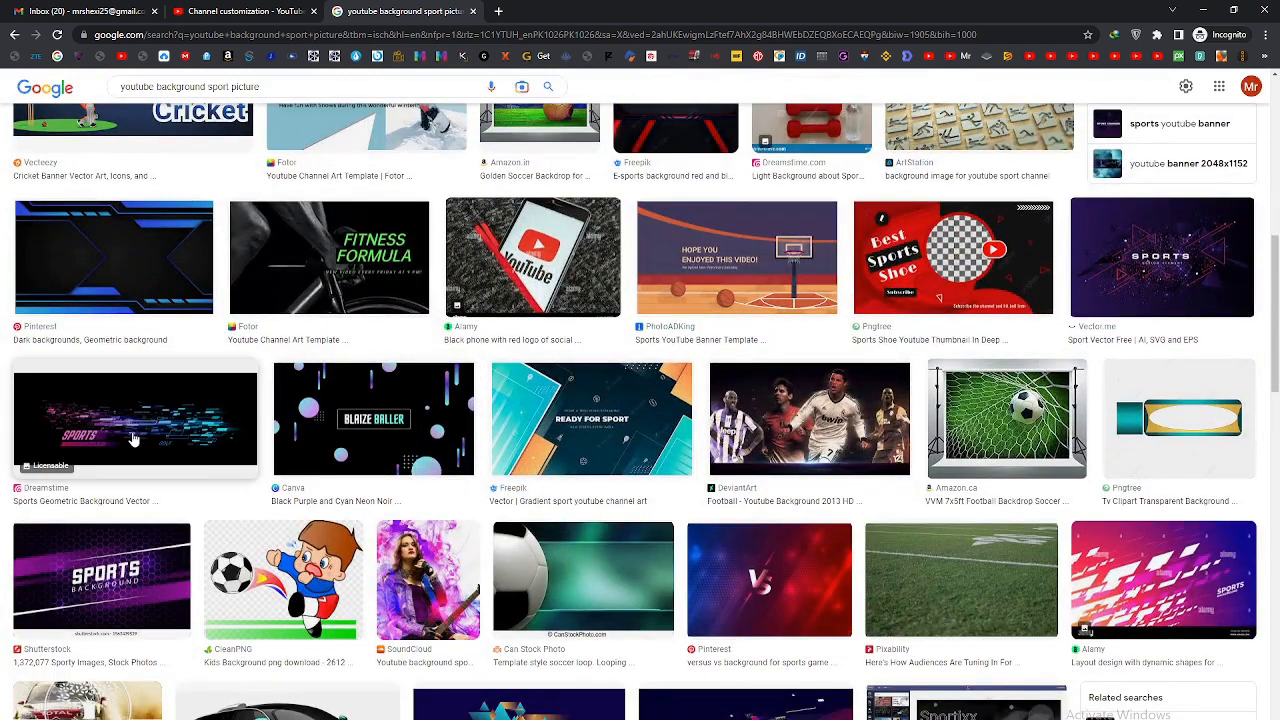
pyautogui.click(135, 425)
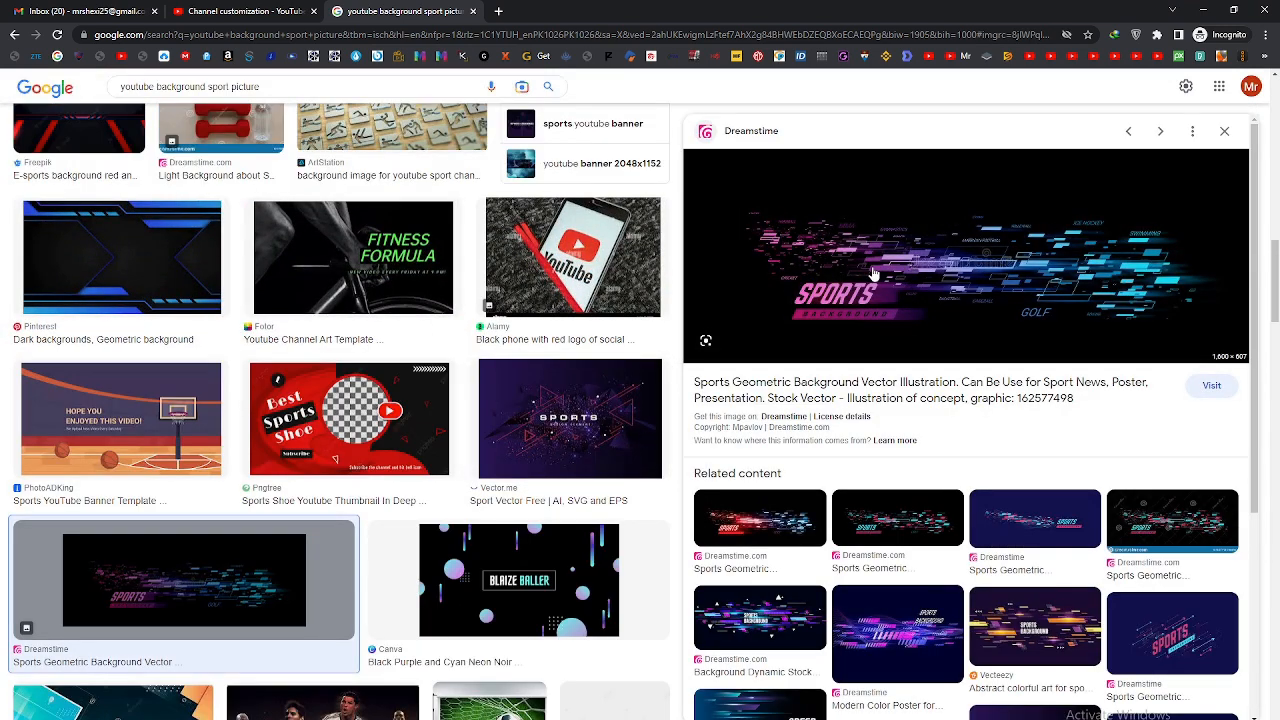
pyautogui.rightClick(867, 250)
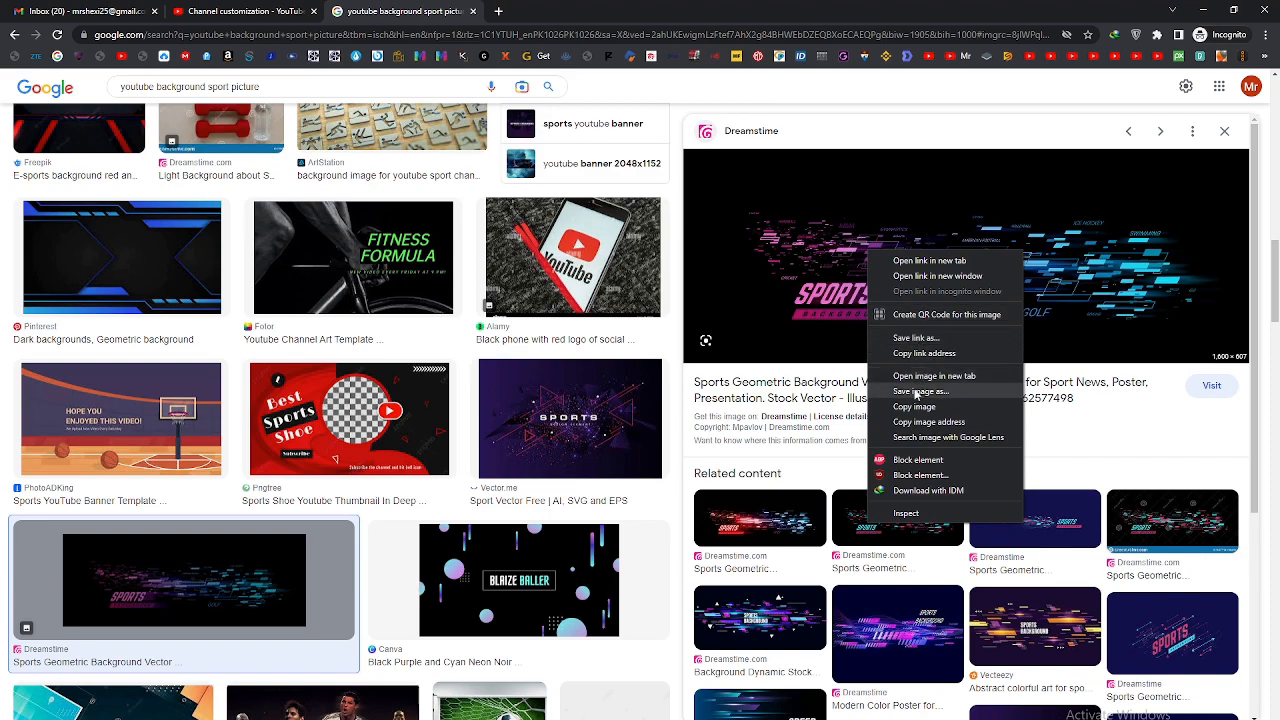
pyautogui.click(940, 391)
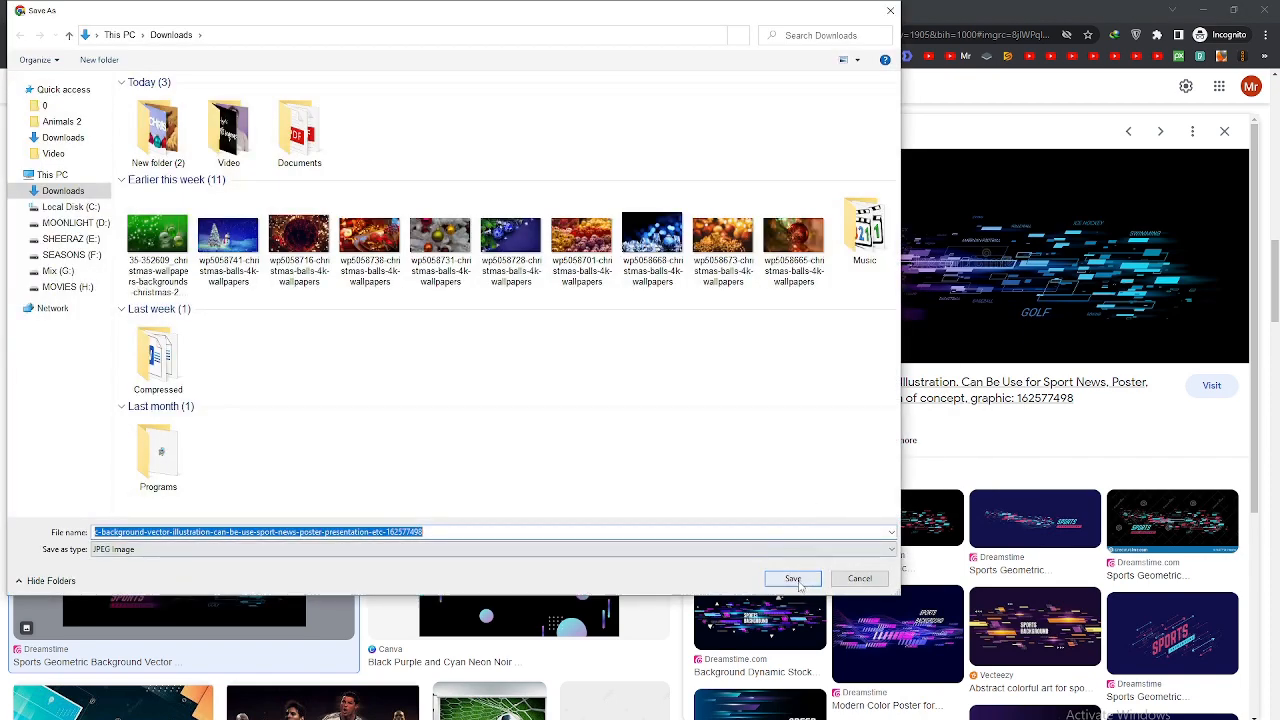
pyautogui.click(800, 577)
pyautogui.scroll(-3, 964, 501)
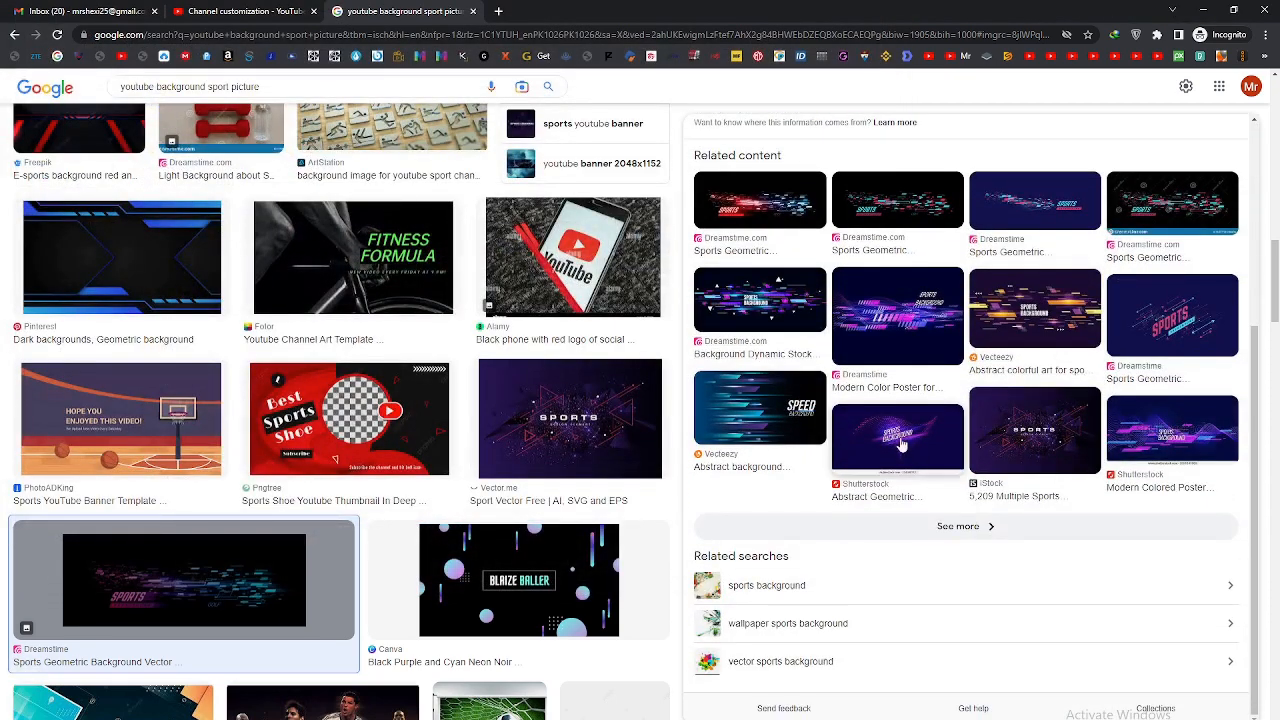
pyautogui.click(965, 526)
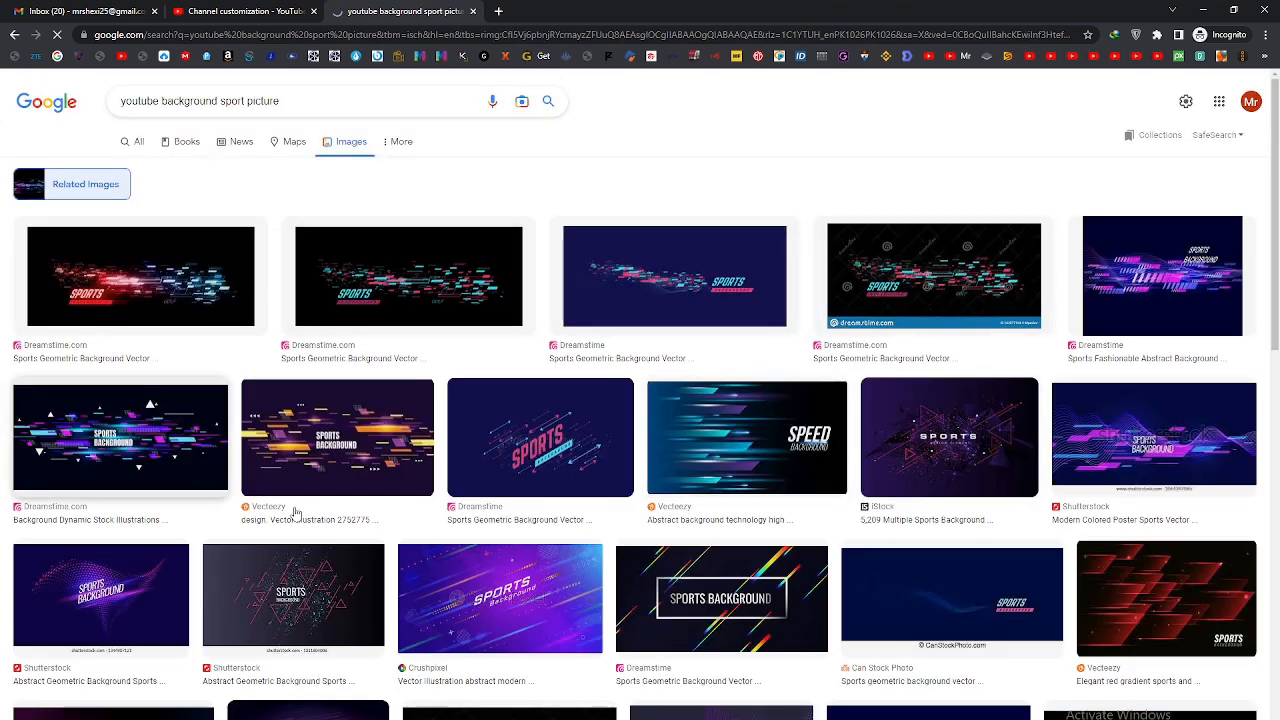
# Step: Return to the channel's branding page, upload the saved sports-geometric-background image as the banner, and adjust its crop before accepting it
pyautogui.click(222, 11)
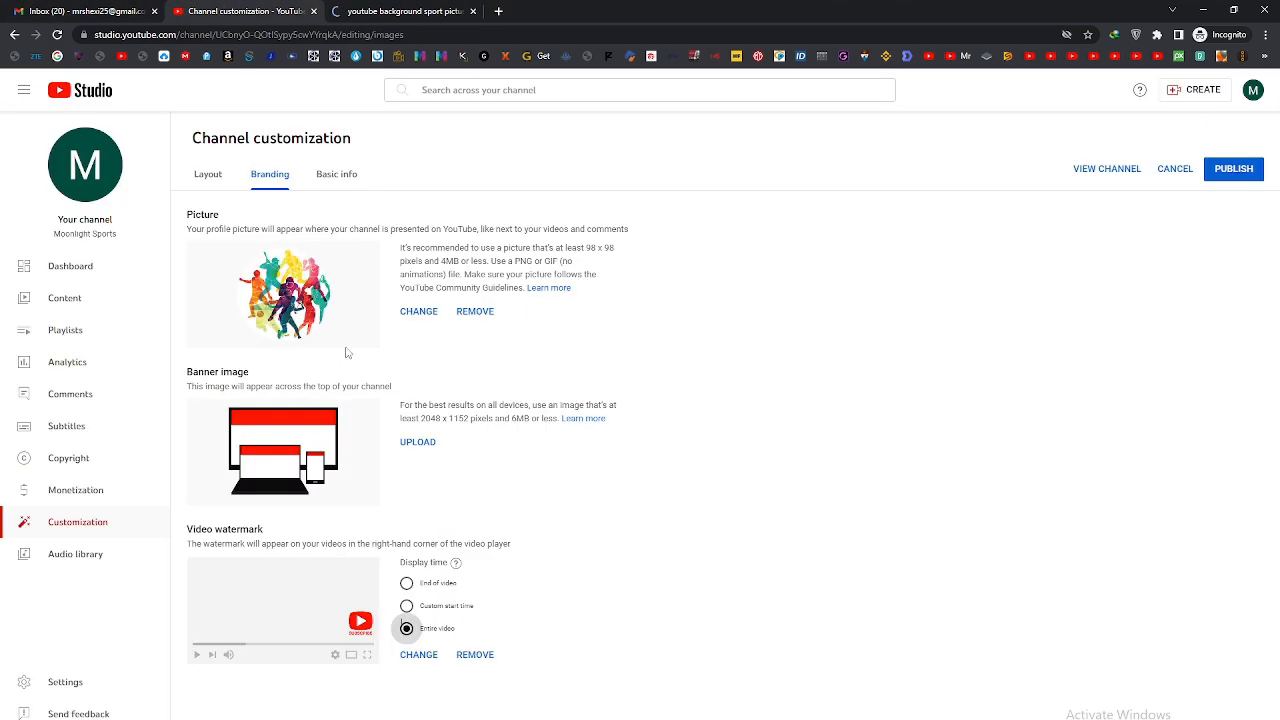
pyautogui.click(419, 444)
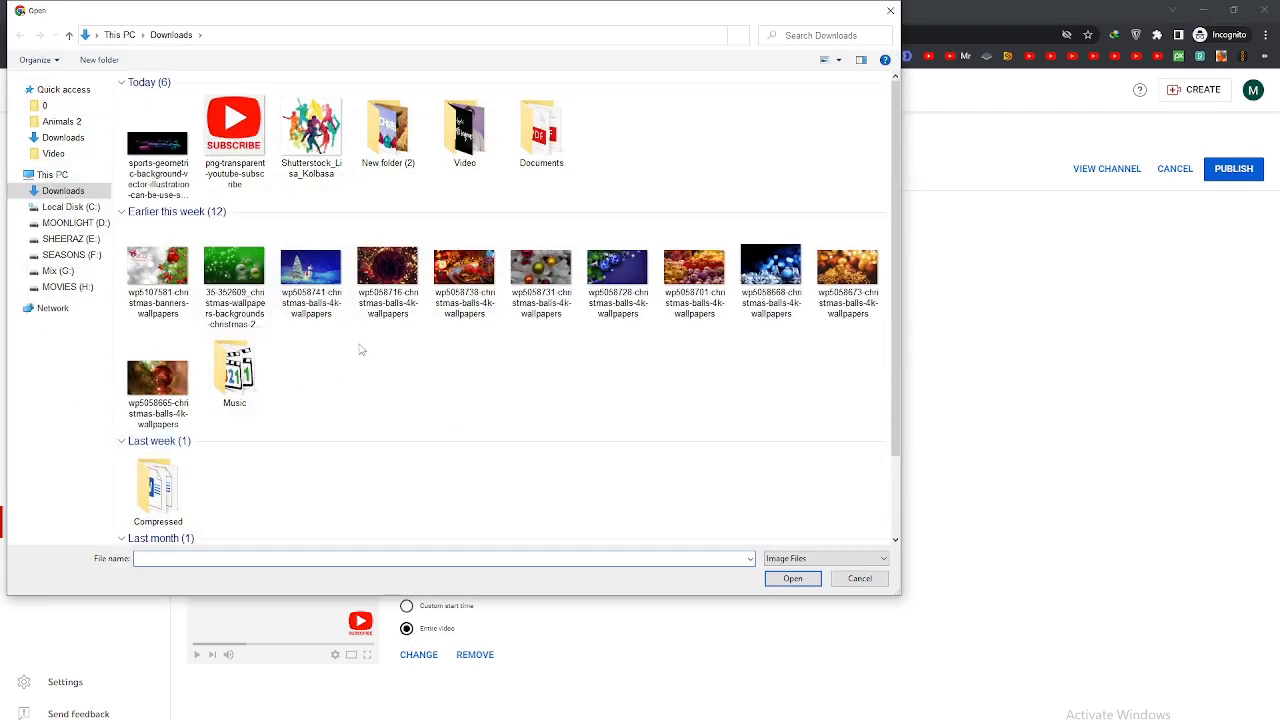
pyautogui.click(160, 143)
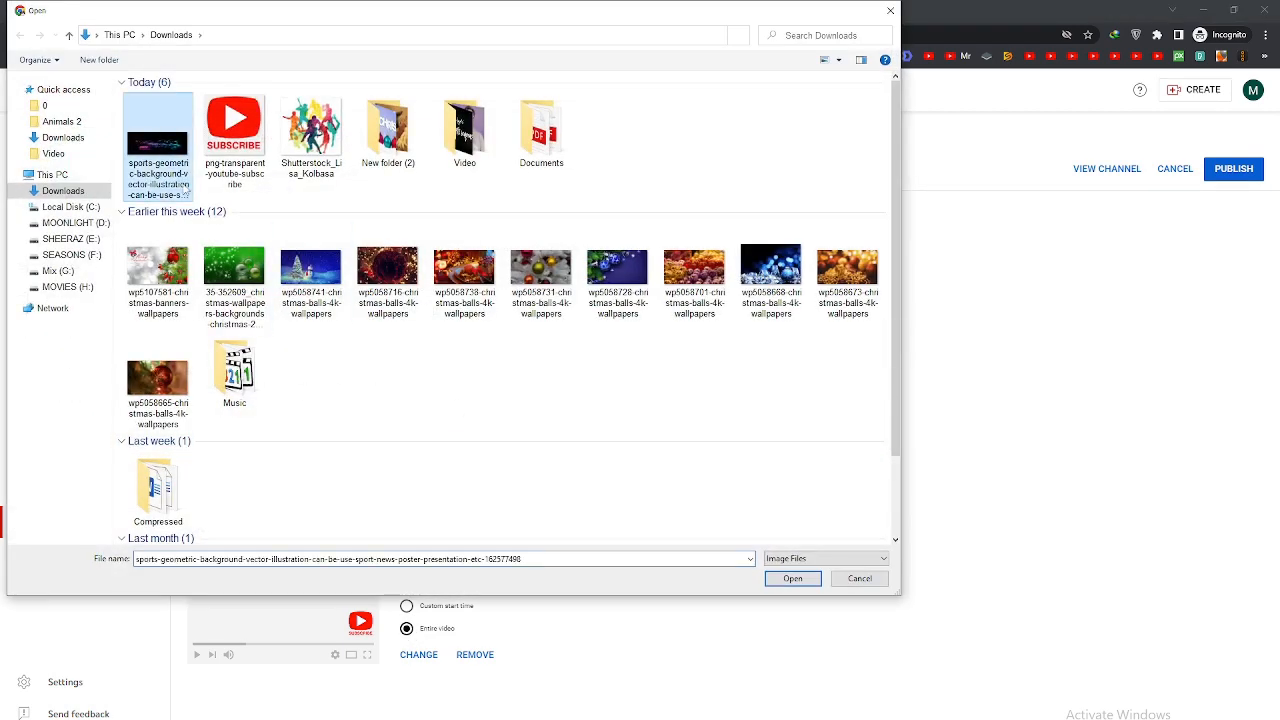
pyautogui.click(775, 580)
pyautogui.moveTo(636, 410); pyautogui.dragTo(631, 425)
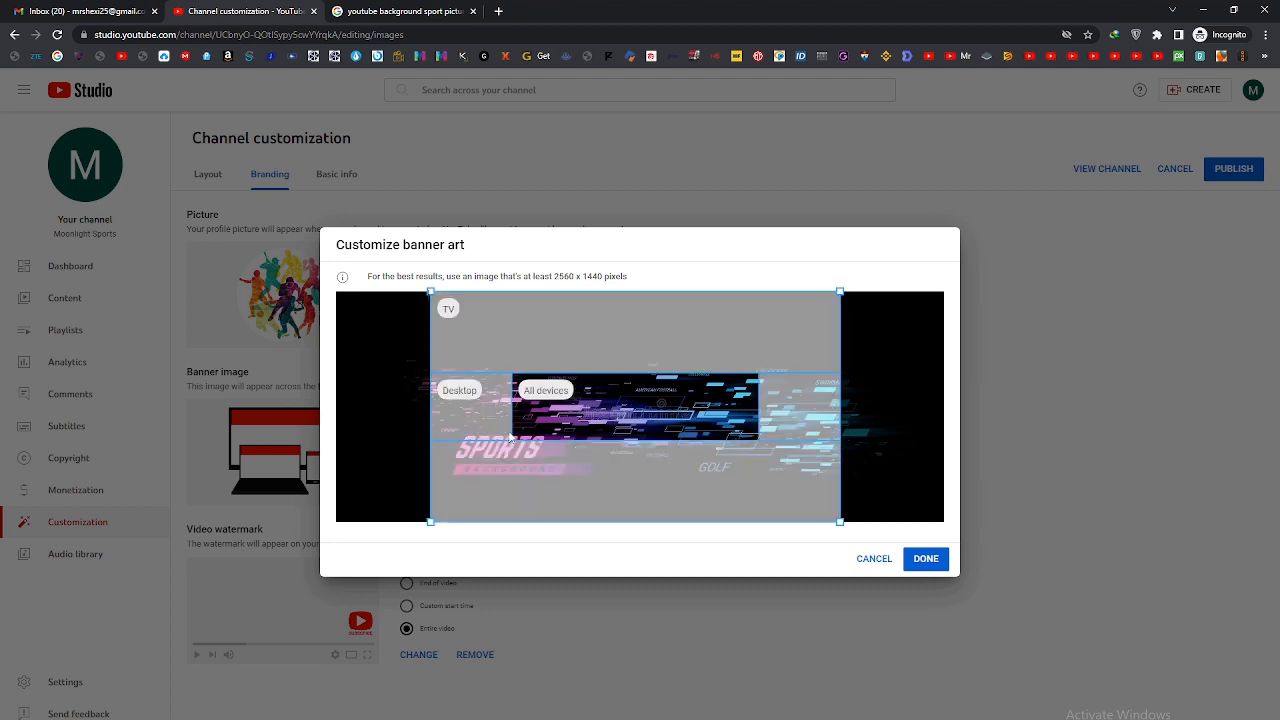
pyautogui.moveTo(590, 421); pyautogui.dragTo(578, 440)
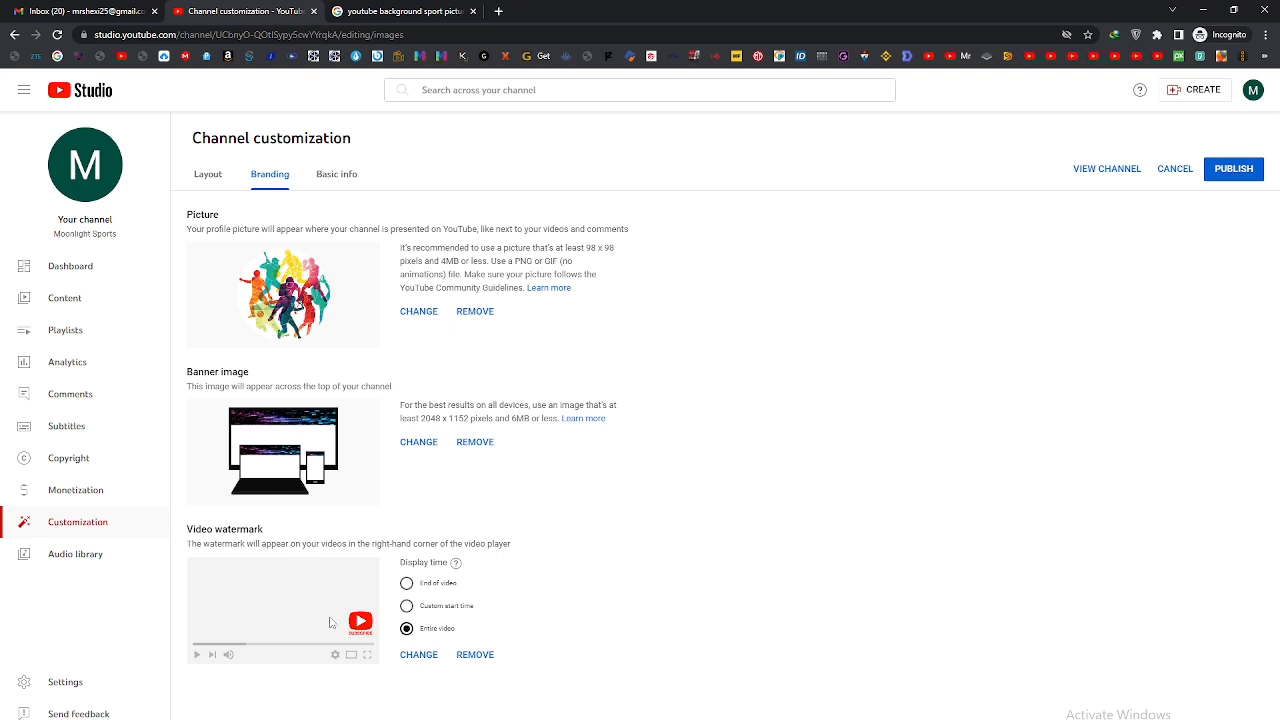
# Step: Open the channel's basic info and highlight the channel name to review it
pyautogui.click(333, 176)
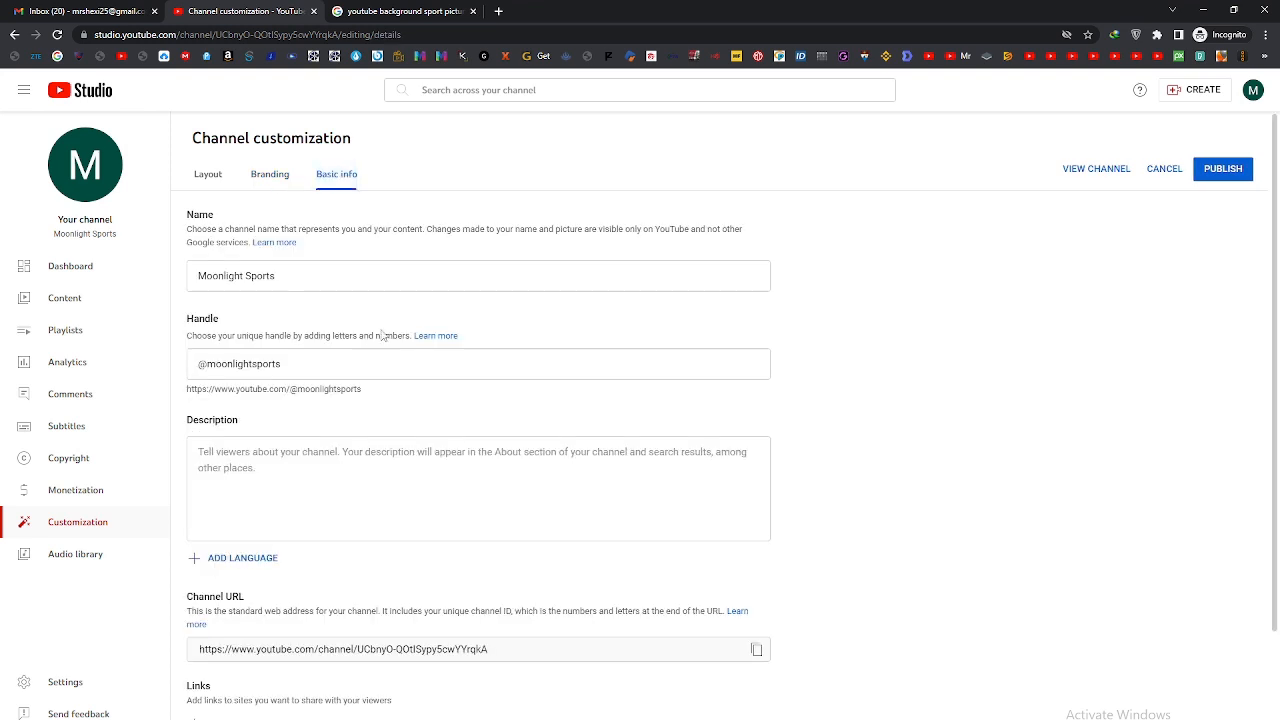
pyautogui.click(303, 277)
pyautogui.moveTo(303, 277); pyautogui.dragTo(192, 277)
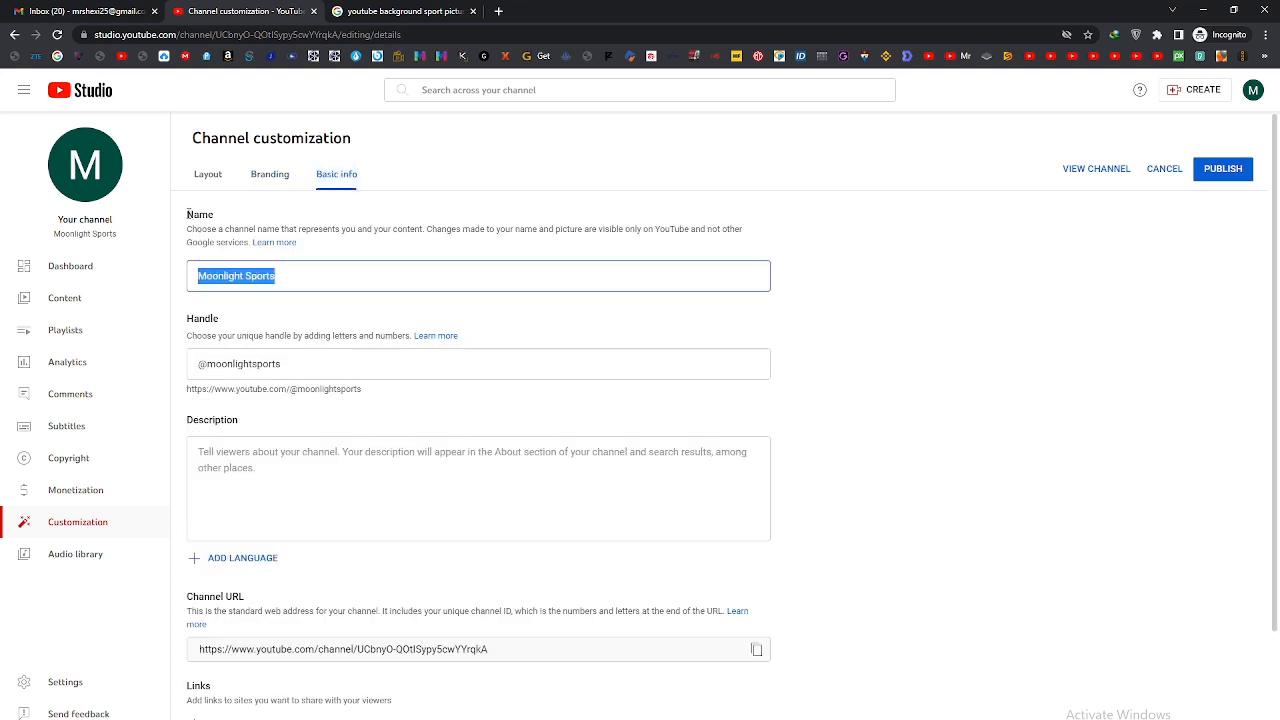
pyautogui.click(187, 214)
# Step: Enter the channel description "Thanks for watching like and subscribe for more videos Thanks." with "and others....." on a second line
pyautogui.scroll(-1, 280, 356)
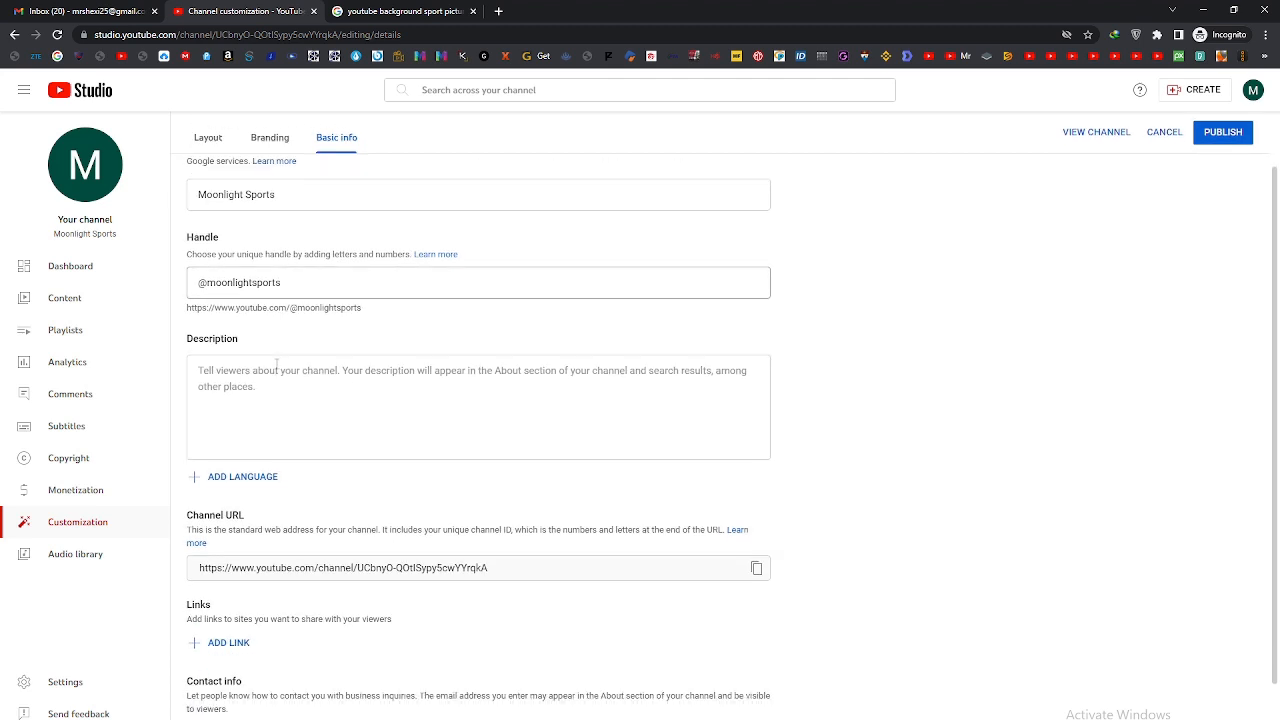
pyautogui.scroll(-1, 260, 366)
pyautogui.click(264, 355)
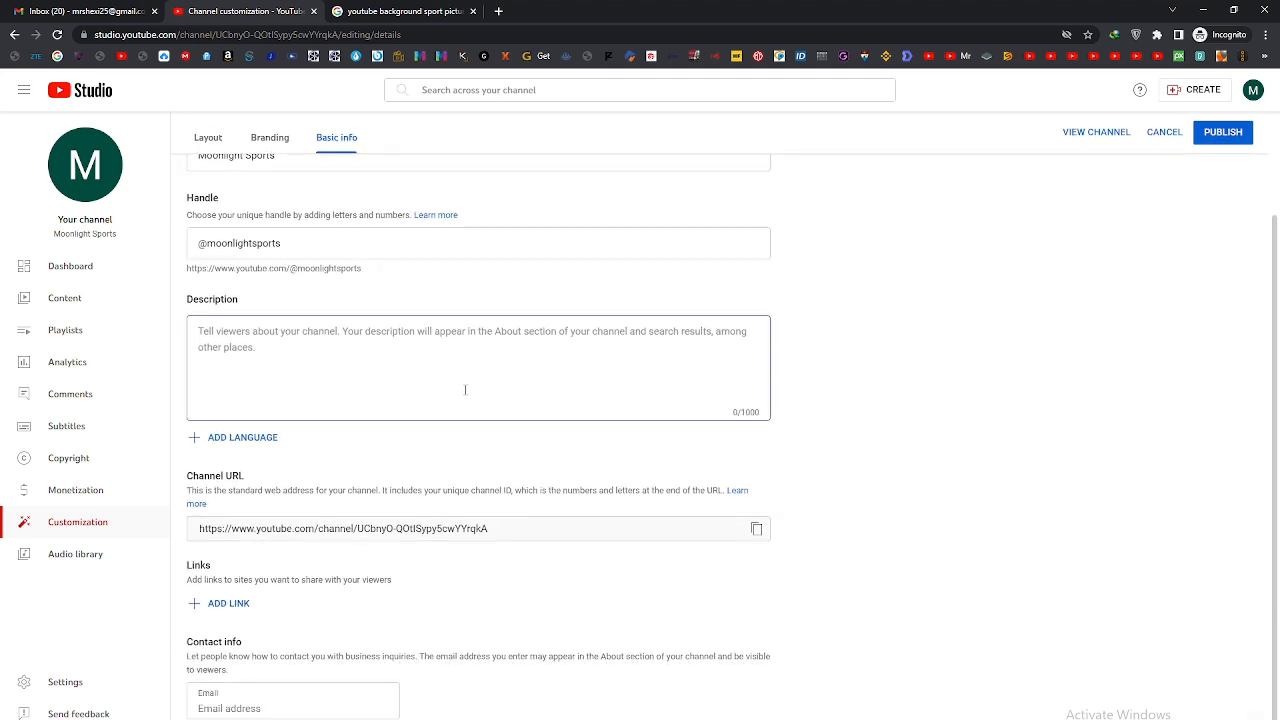
pyautogui.write('Thank')
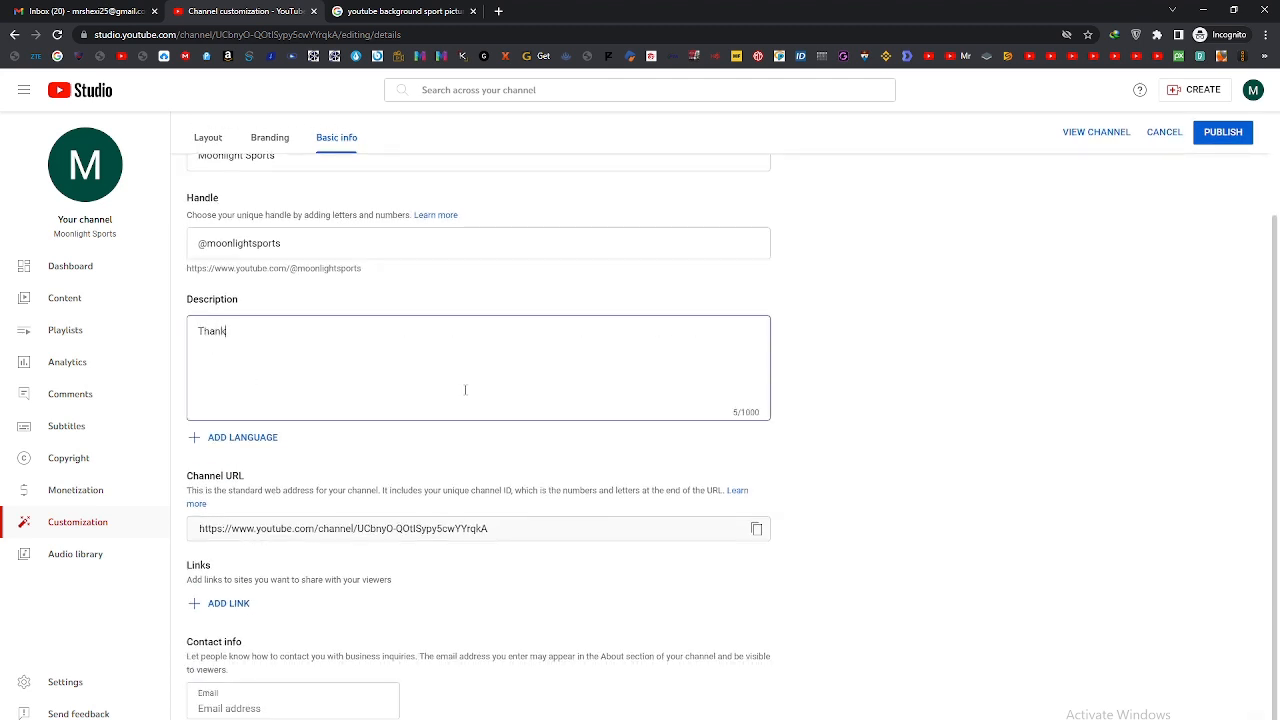
pyautogui.write('s for watching like a')
pyautogui.write('ng like an')
pyautogui.write('d subs')
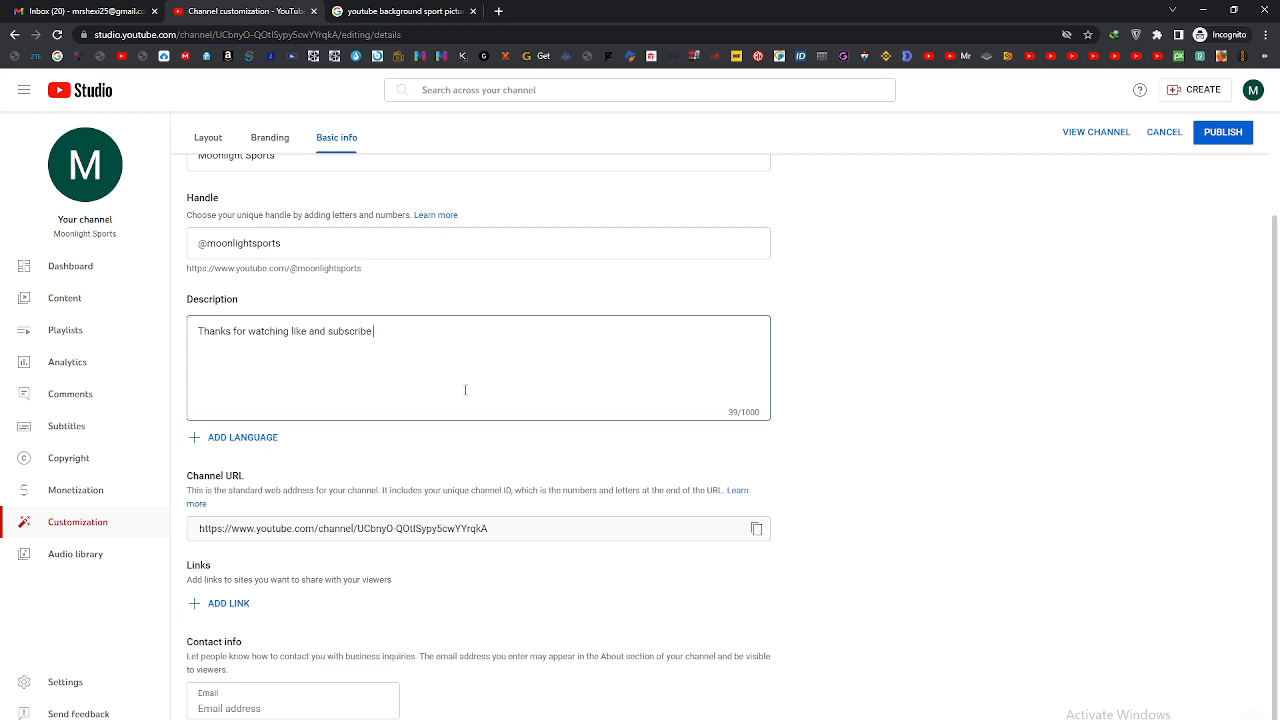
pyautogui.write('cribe fo')
pyautogui.write('r more vid')
pyautogui.write('eos Thanks. ')
pyautogui.write('an')
pyautogui.write('d others')
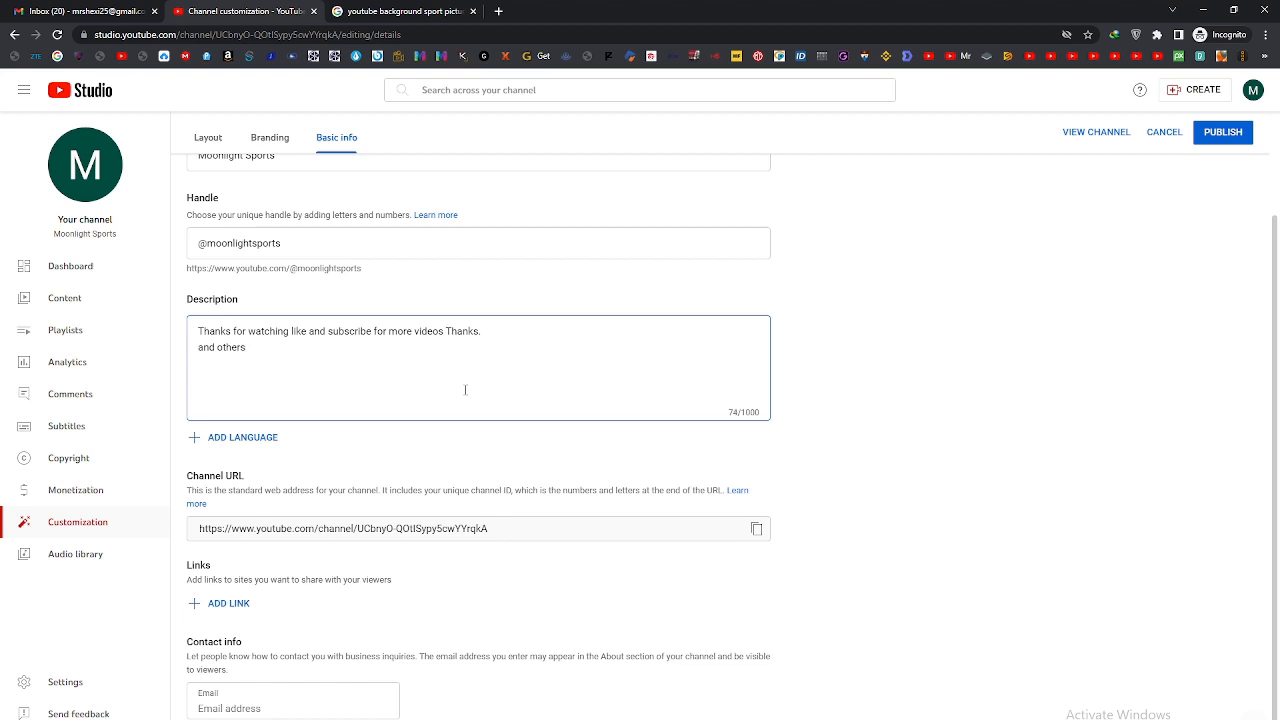
pyautogui.write('.....')
# Step: Write the note "not enter same channel email" in the contact email field and clear it
pyautogui.moveTo(187, 642); pyautogui.dragTo(245, 650)
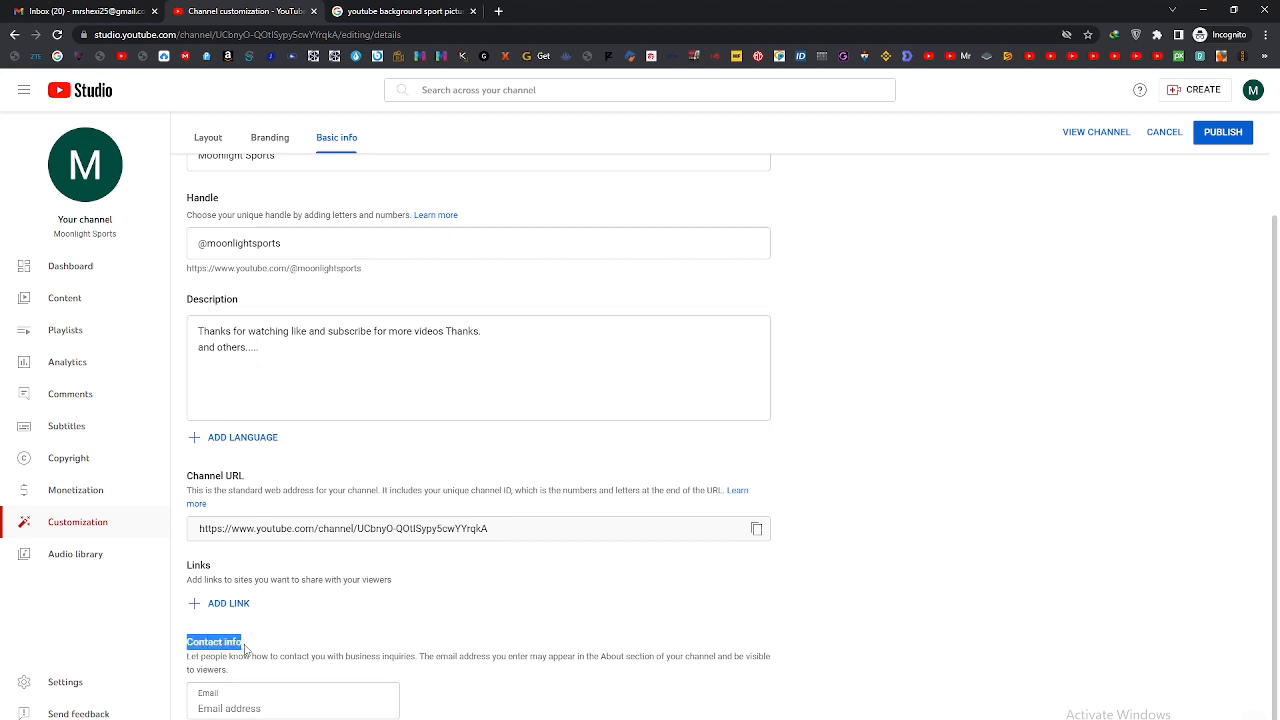
pyautogui.click(231, 707)
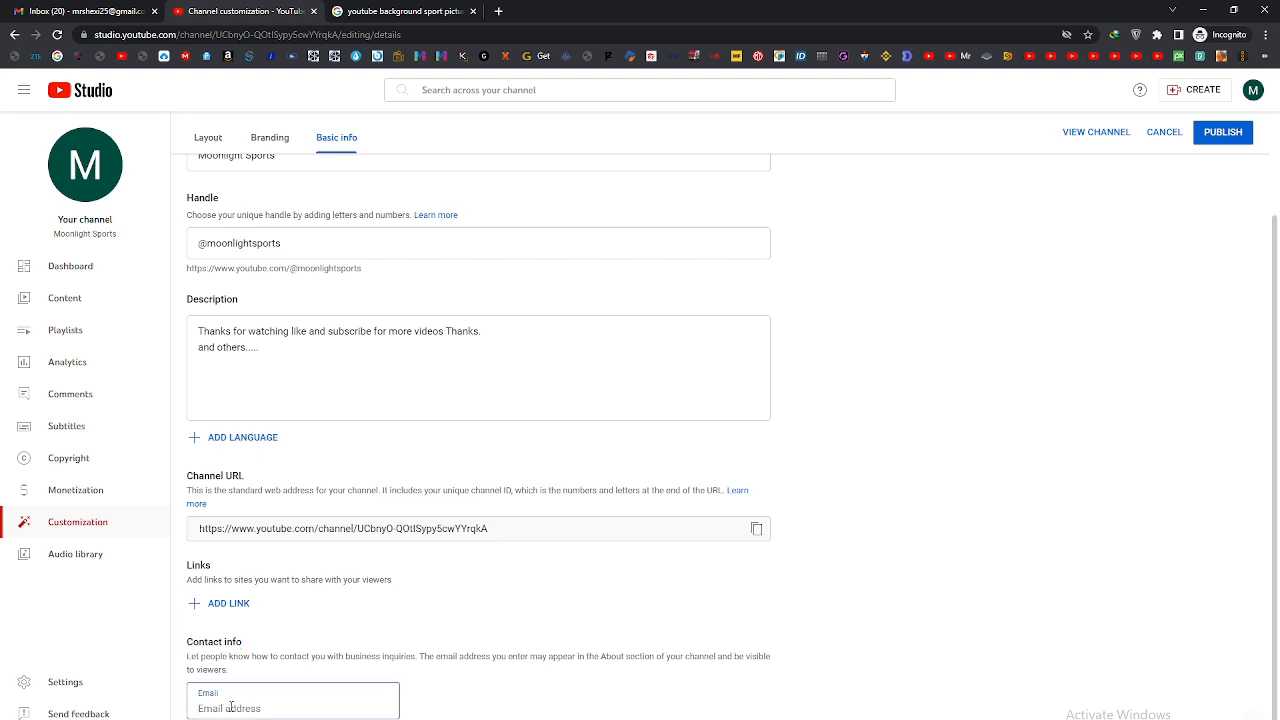
pyautogui.write('m')
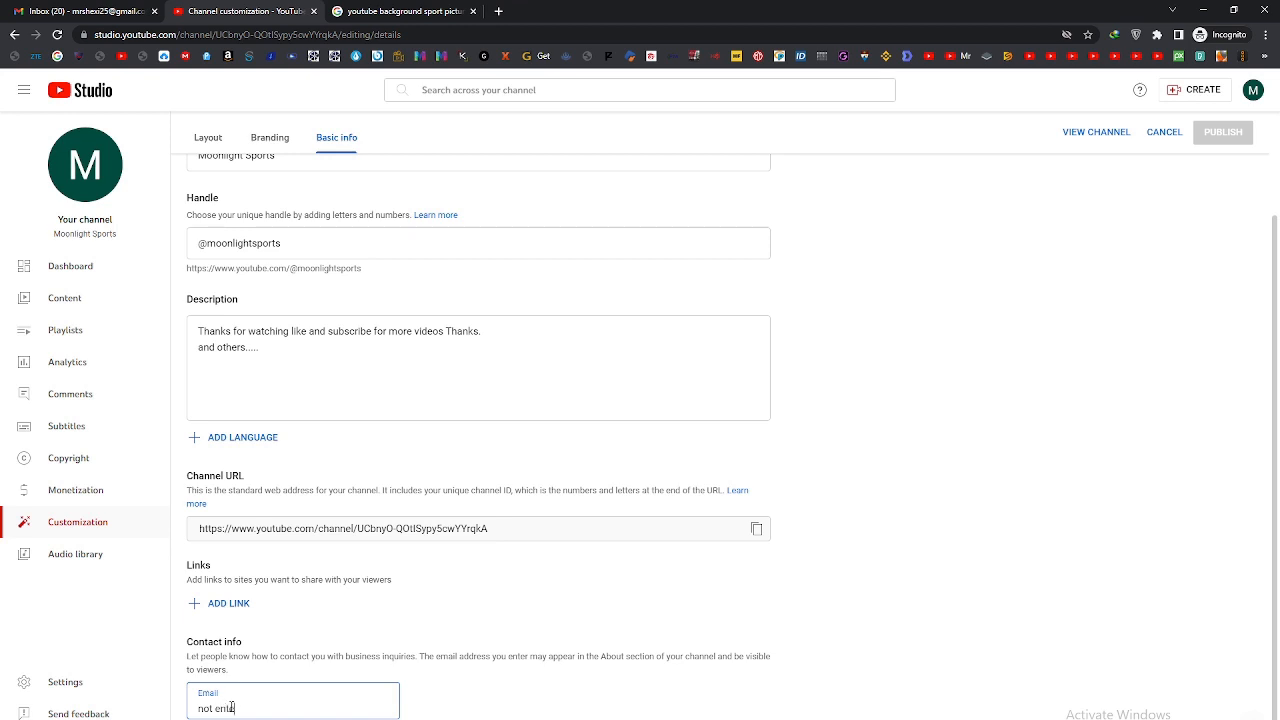
pyautogui.write('ot enter same channel email')
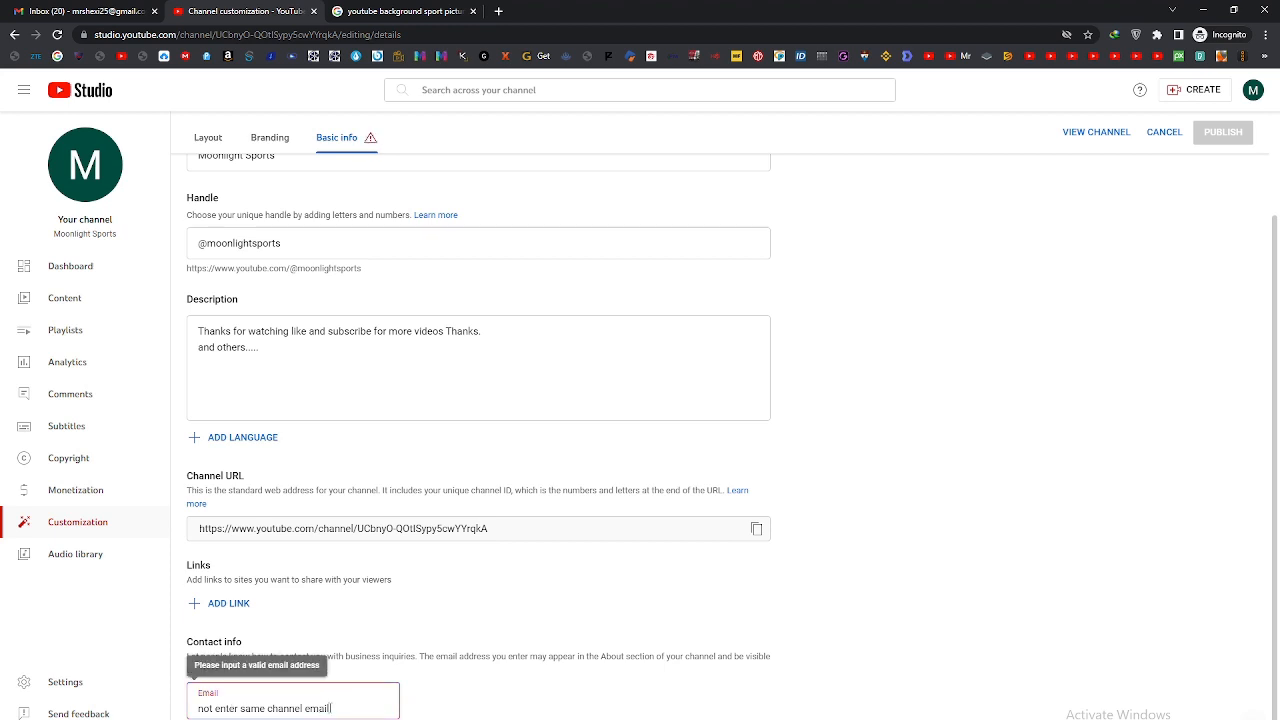
pyautogui.moveTo(333, 708); pyautogui.dragTo(200, 712)
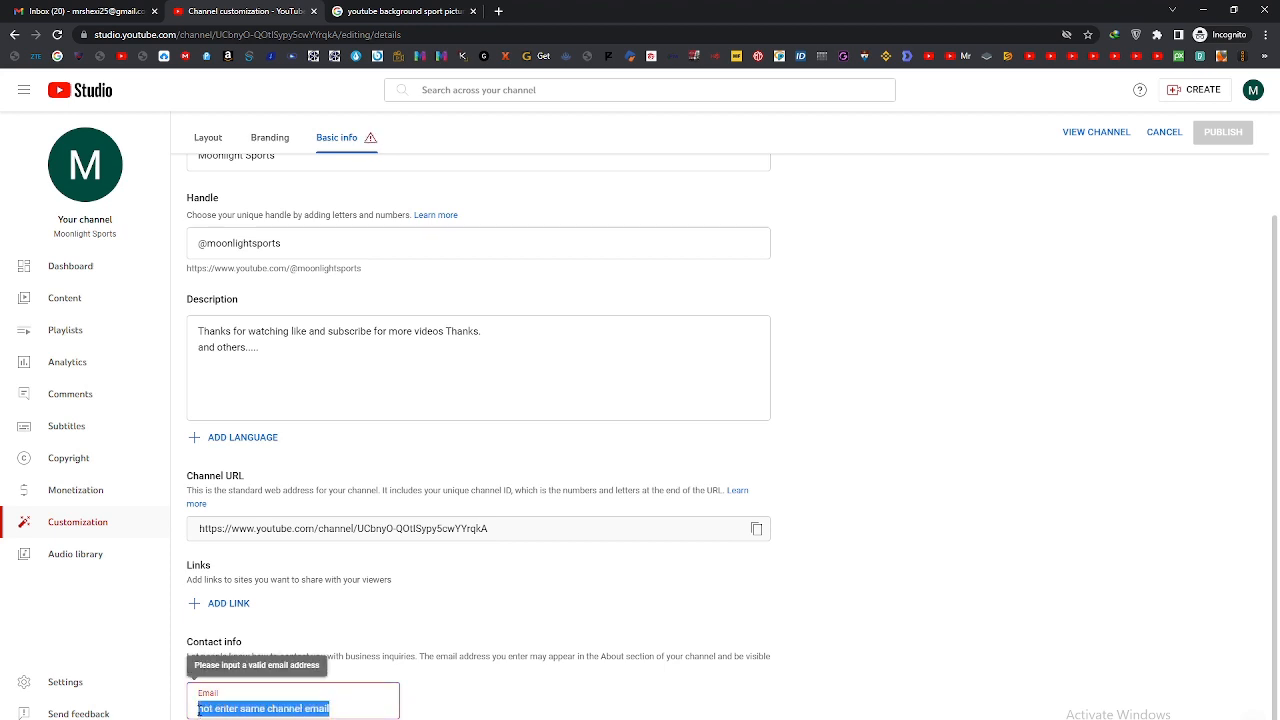
pyautogui.moveTo(336, 708); pyautogui.dragTo(204, 708)
pyautogui.press('BackSpace')
pyautogui.press('BackSpace')
pyautogui.press('BackSpace')
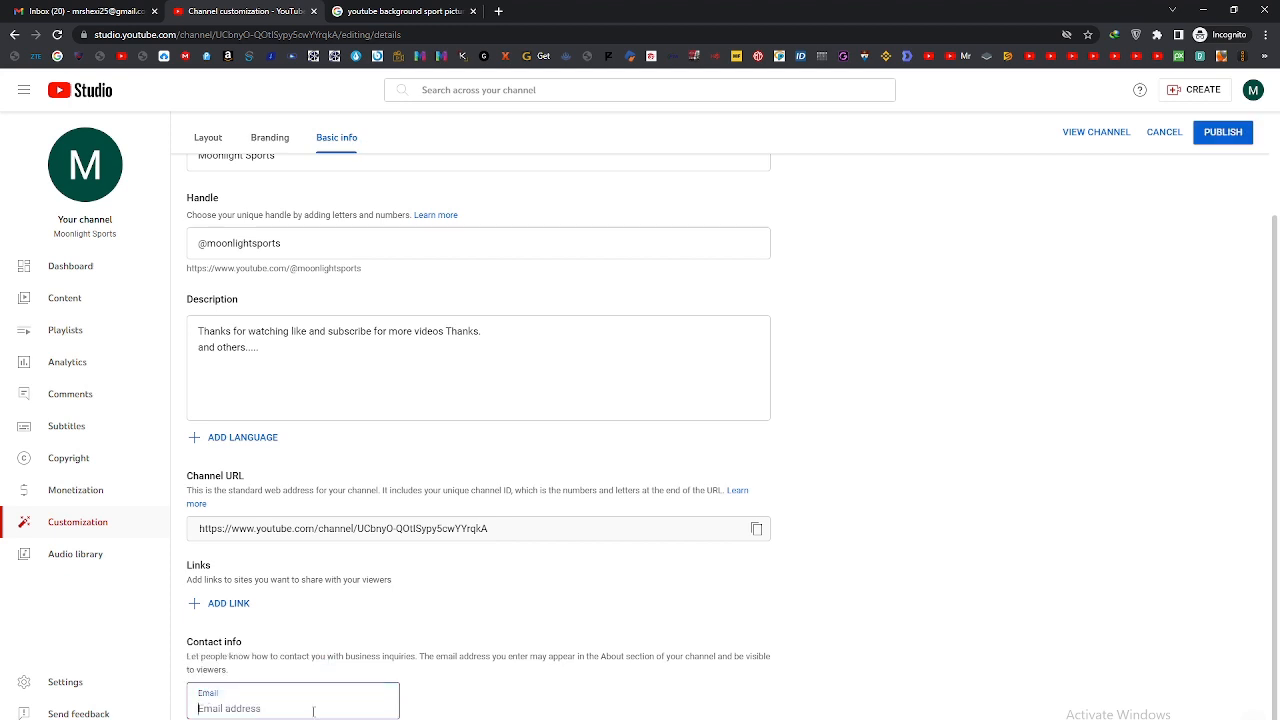
# Step: Write the note "enter diffrent email safe from hackers" in the contact email field and clear it
pyautogui.write('enter diffrent')
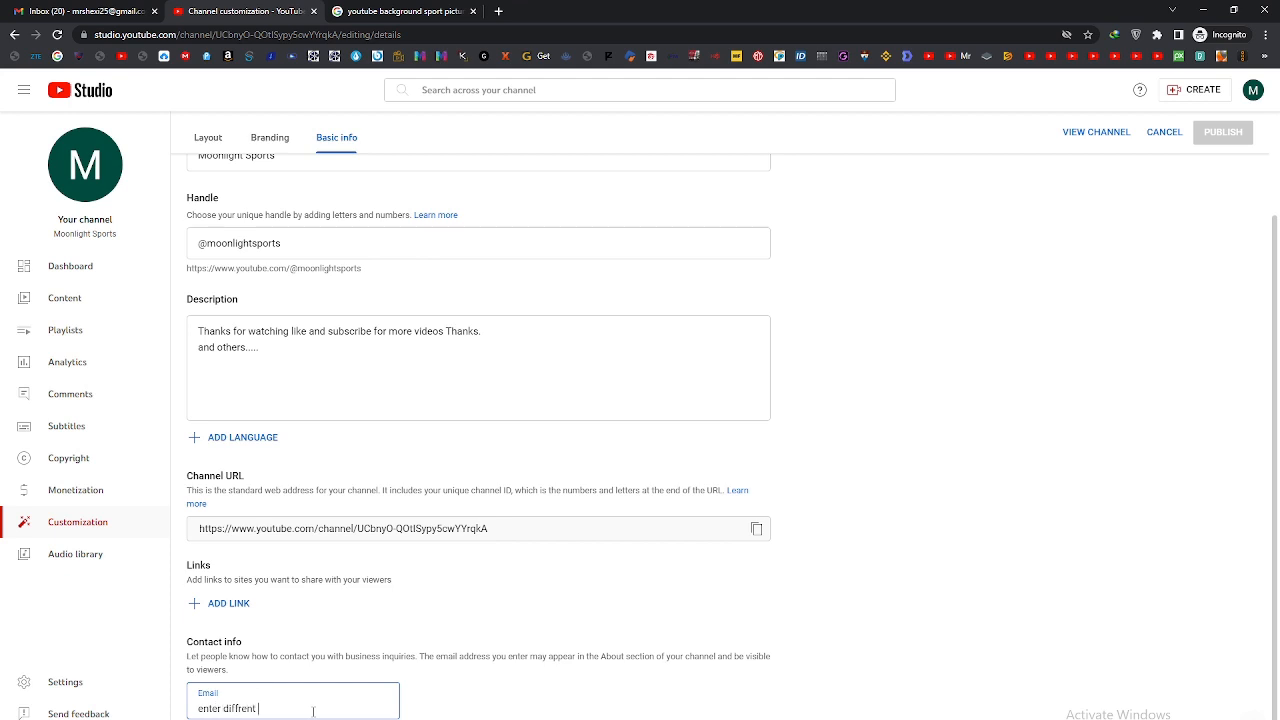
pyautogui.write(' ema')
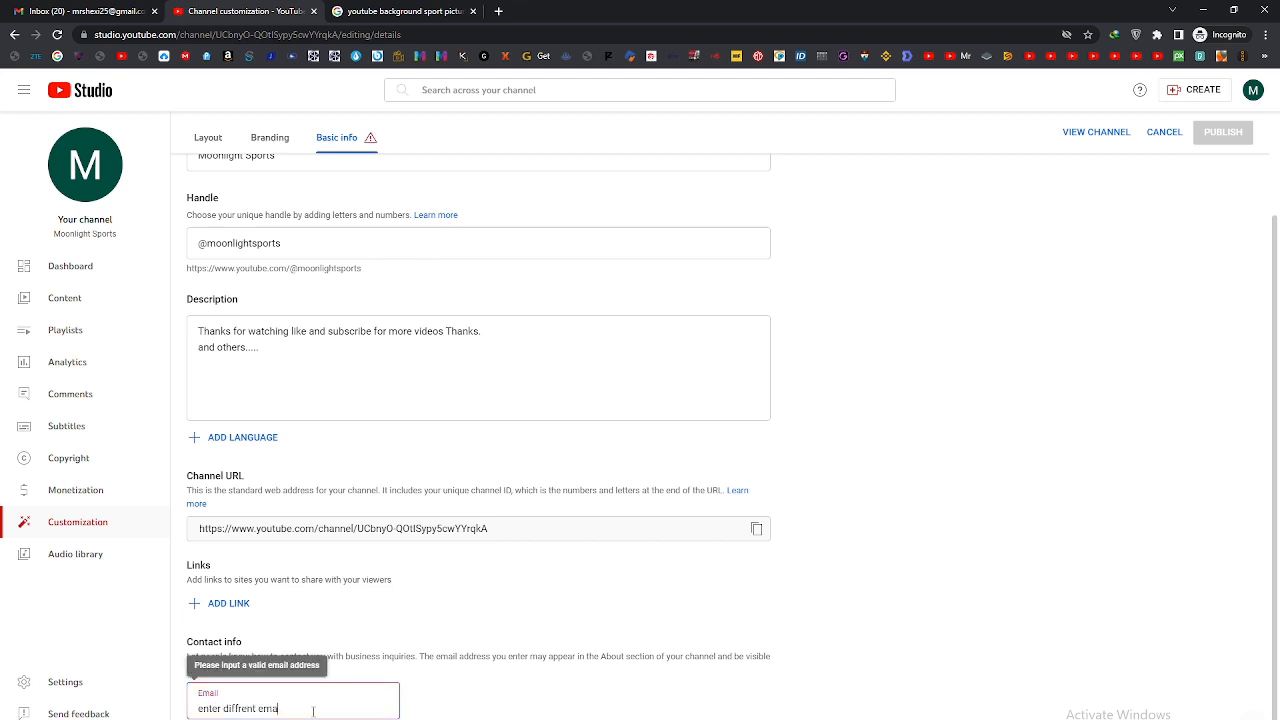
pyautogui.write('il')
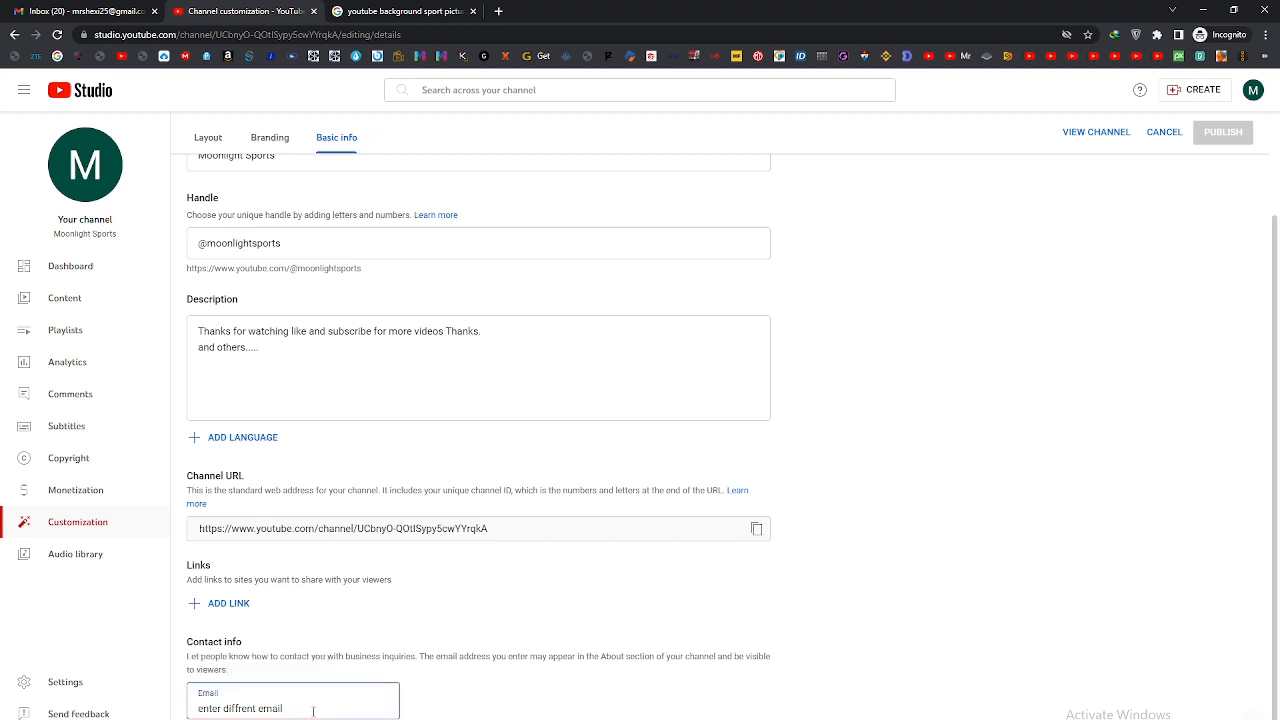
pyautogui.write(' safe from hackers')
pyautogui.moveTo(375, 709); pyautogui.dragTo(196, 713)
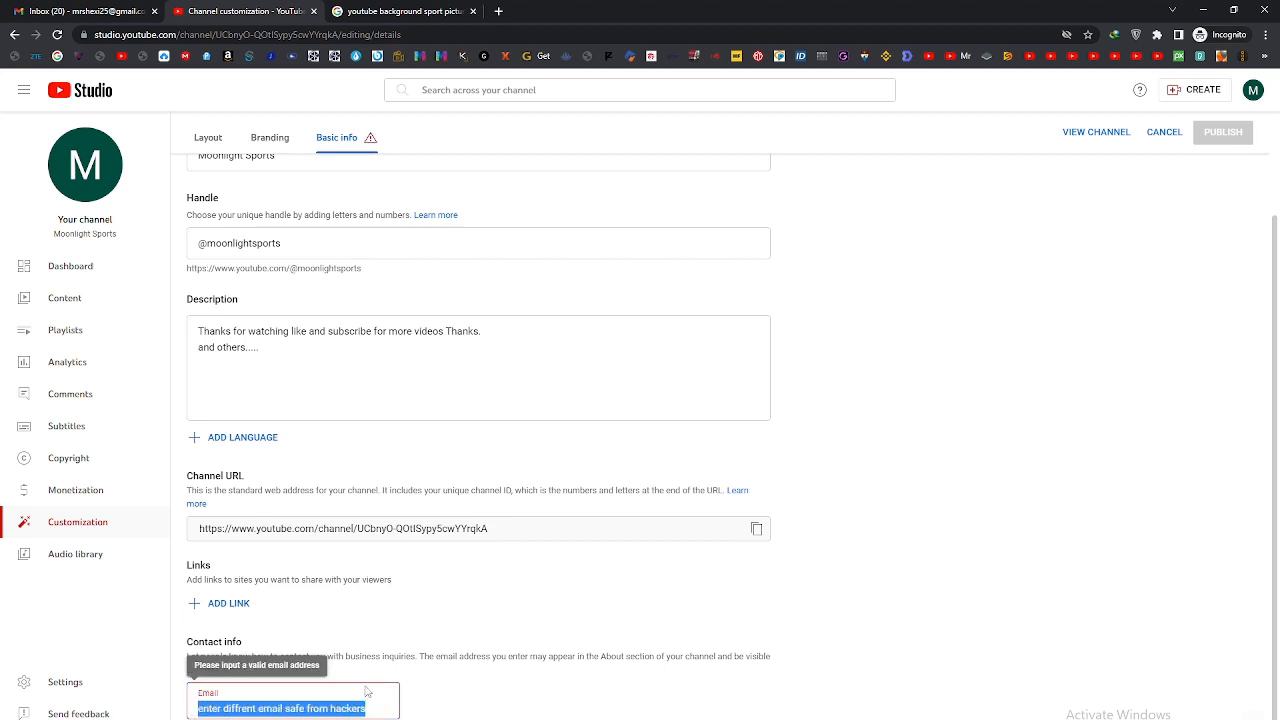
pyautogui.press('BackSpace')
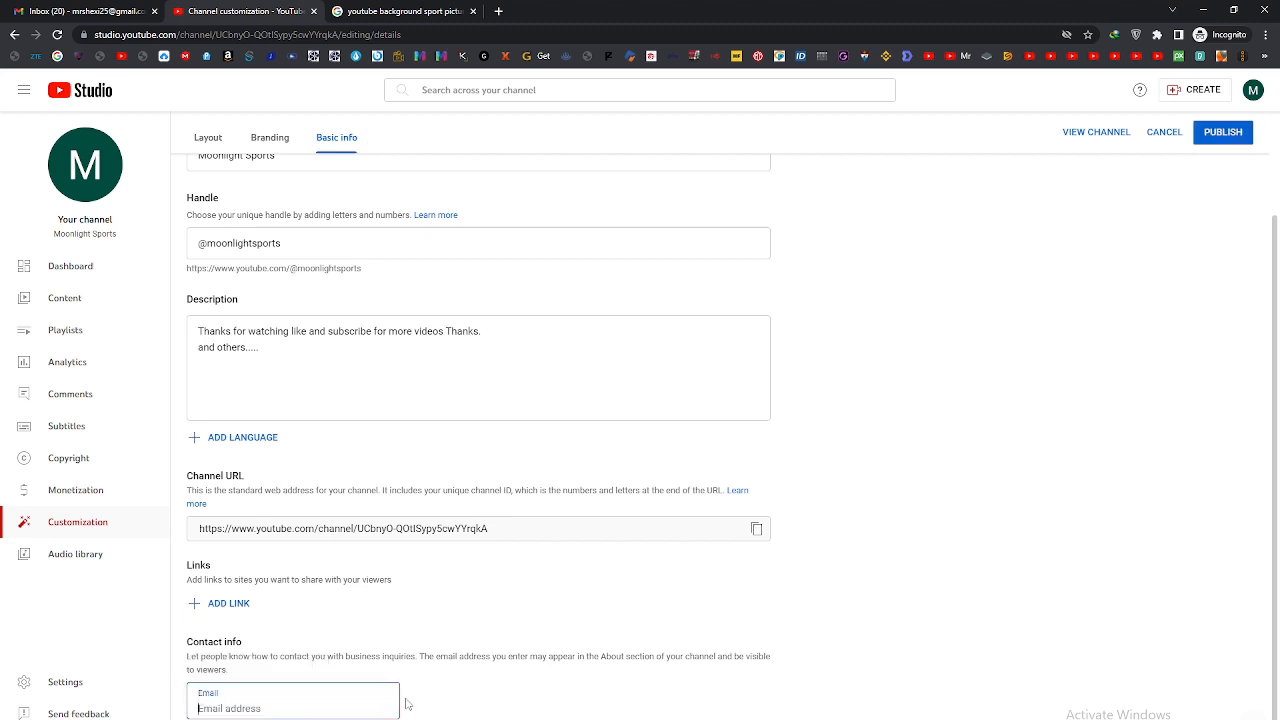
pyautogui.scroll(3, 405, 705)
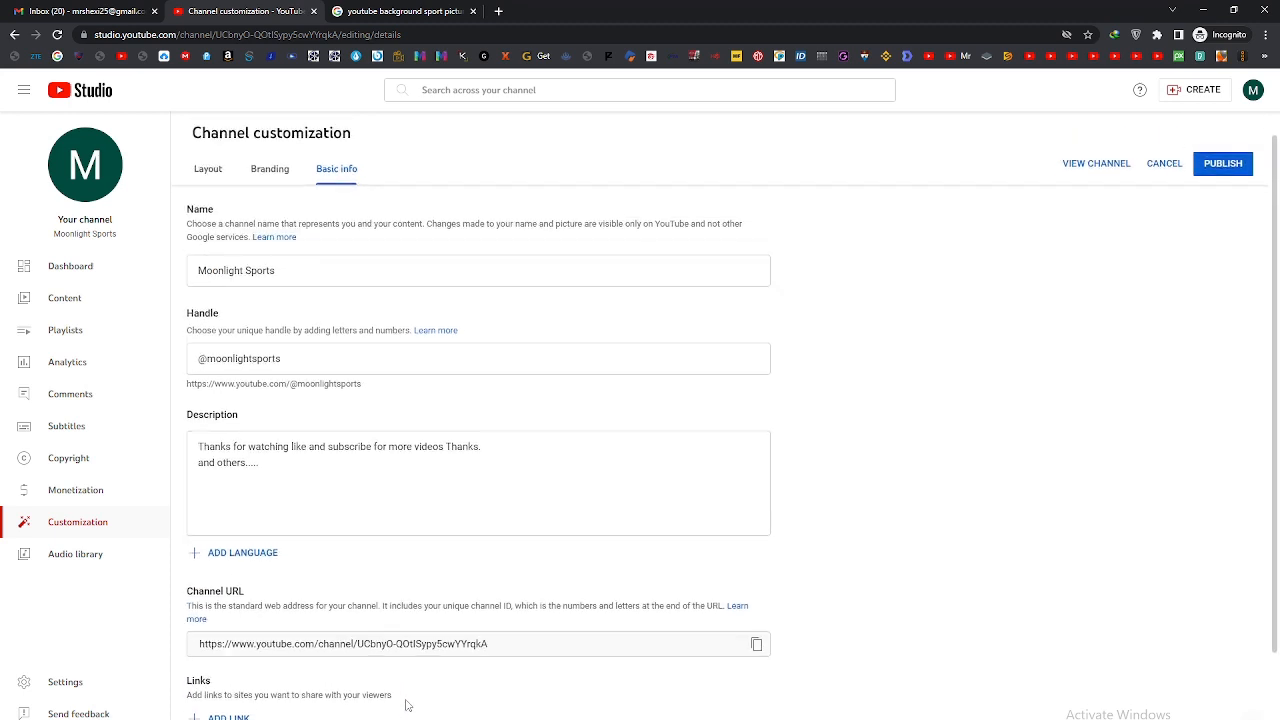
# Step: Highlight the Links heading and its explanatory text in the basic info to review them
pyautogui.scroll(-1, 405, 705)
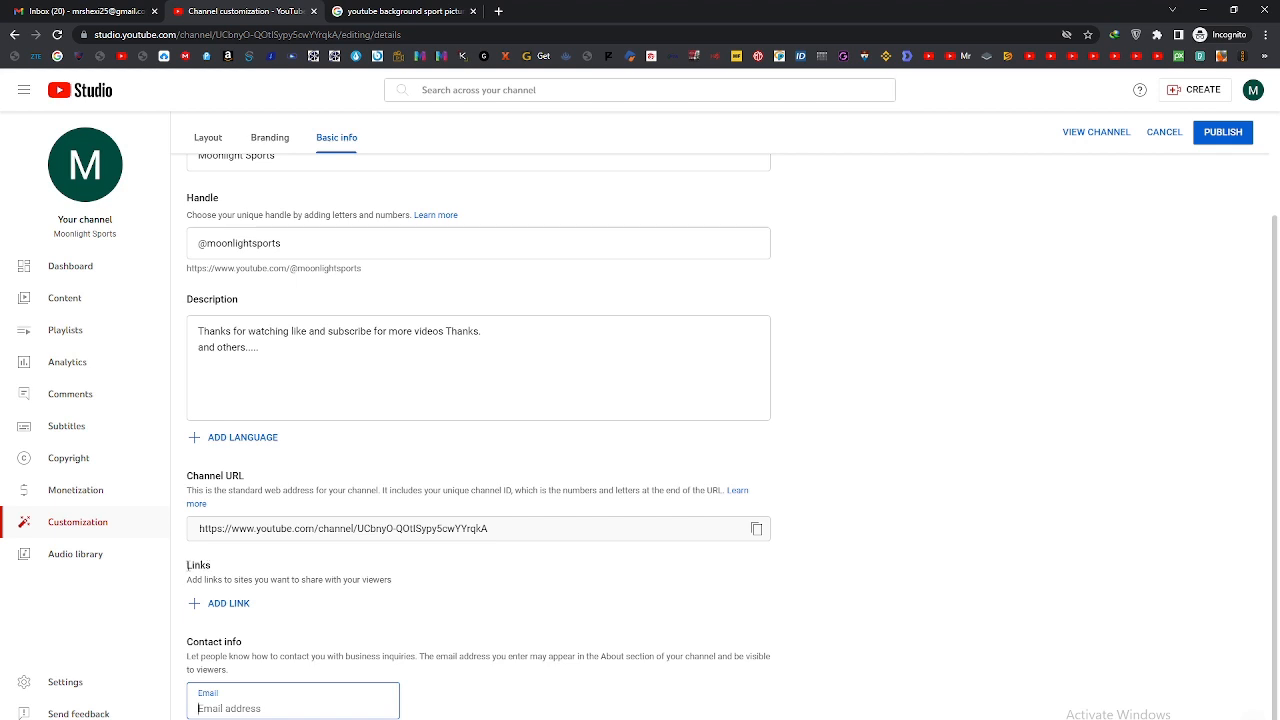
pyautogui.moveTo(188, 565); pyautogui.dragTo(212, 566)
pyautogui.moveTo(391, 580); pyautogui.dragTo(186, 580)
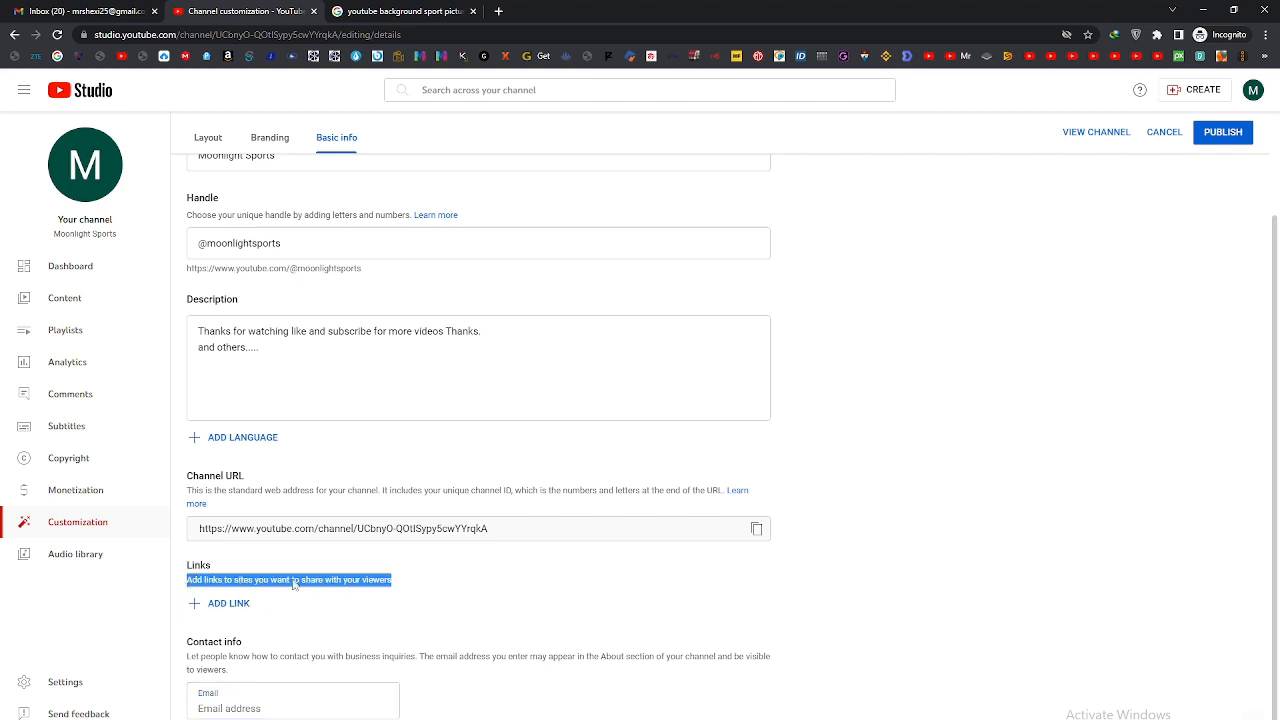
pyautogui.scroll(1, 497, 571)
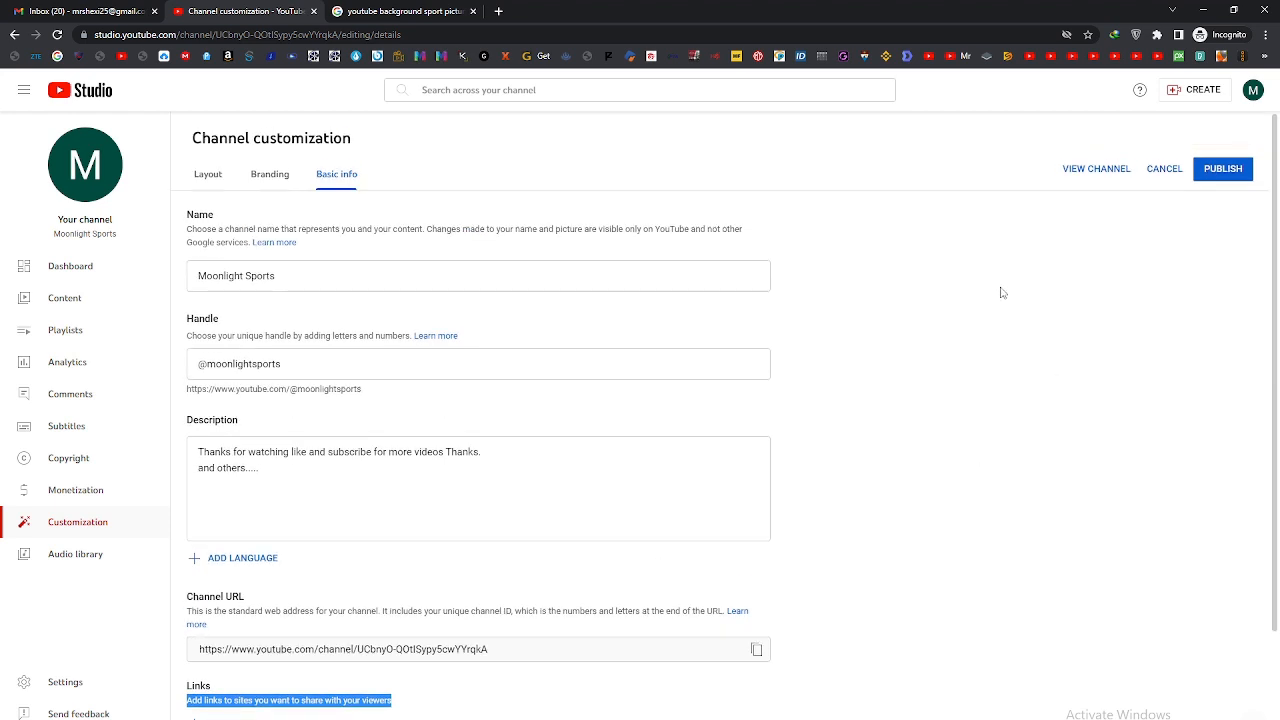
# Step: Review the Branding and Layout settings and publish the channel customization changes
pyautogui.click(270, 178)
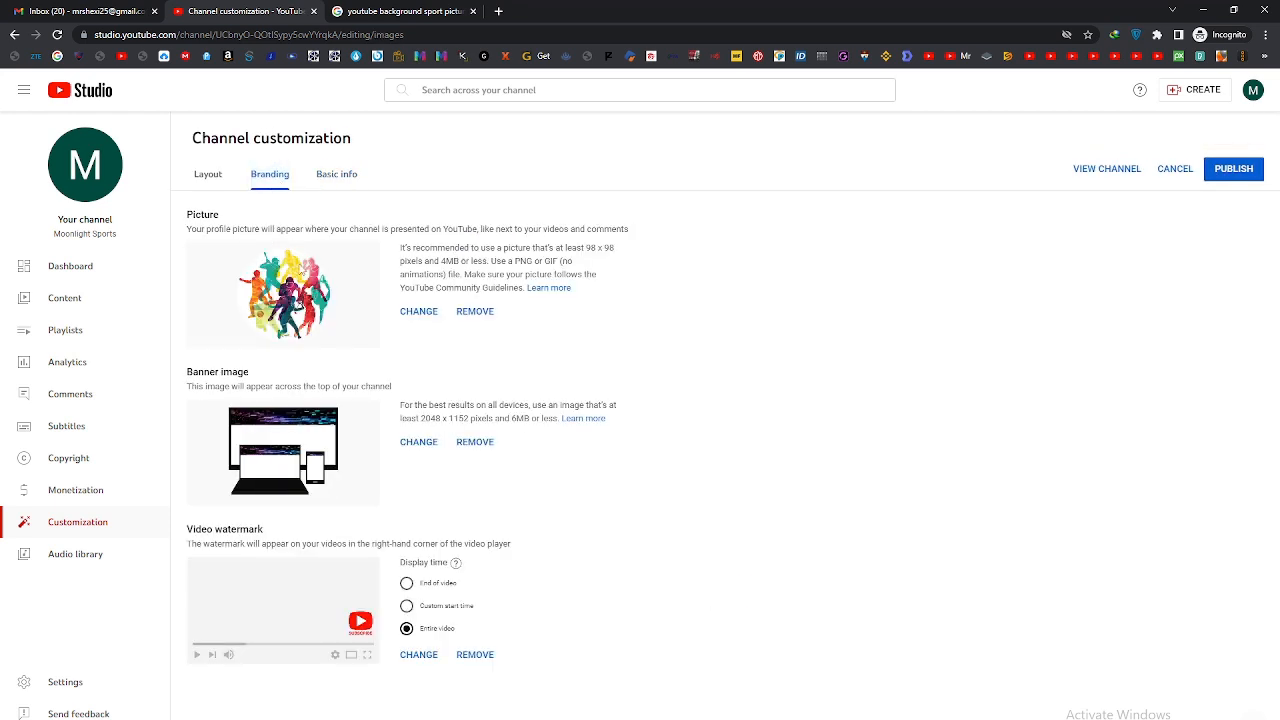
pyautogui.click(208, 174)
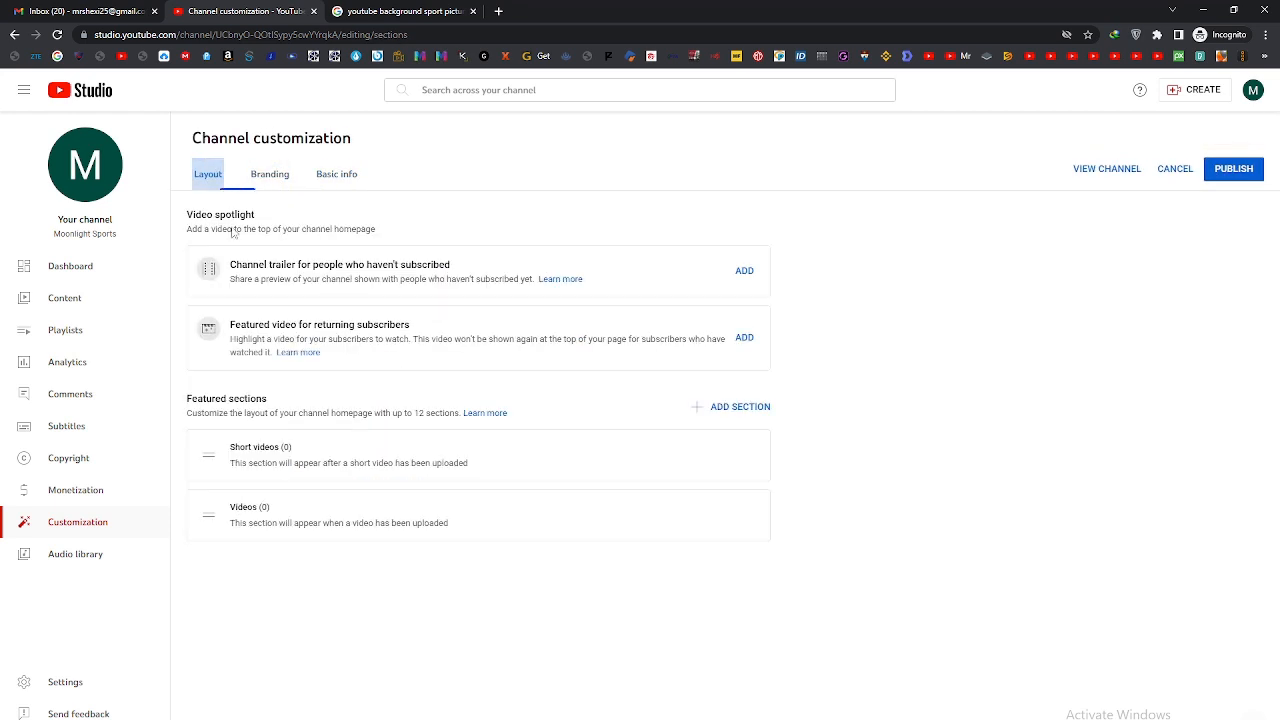
pyautogui.click(1233, 172)
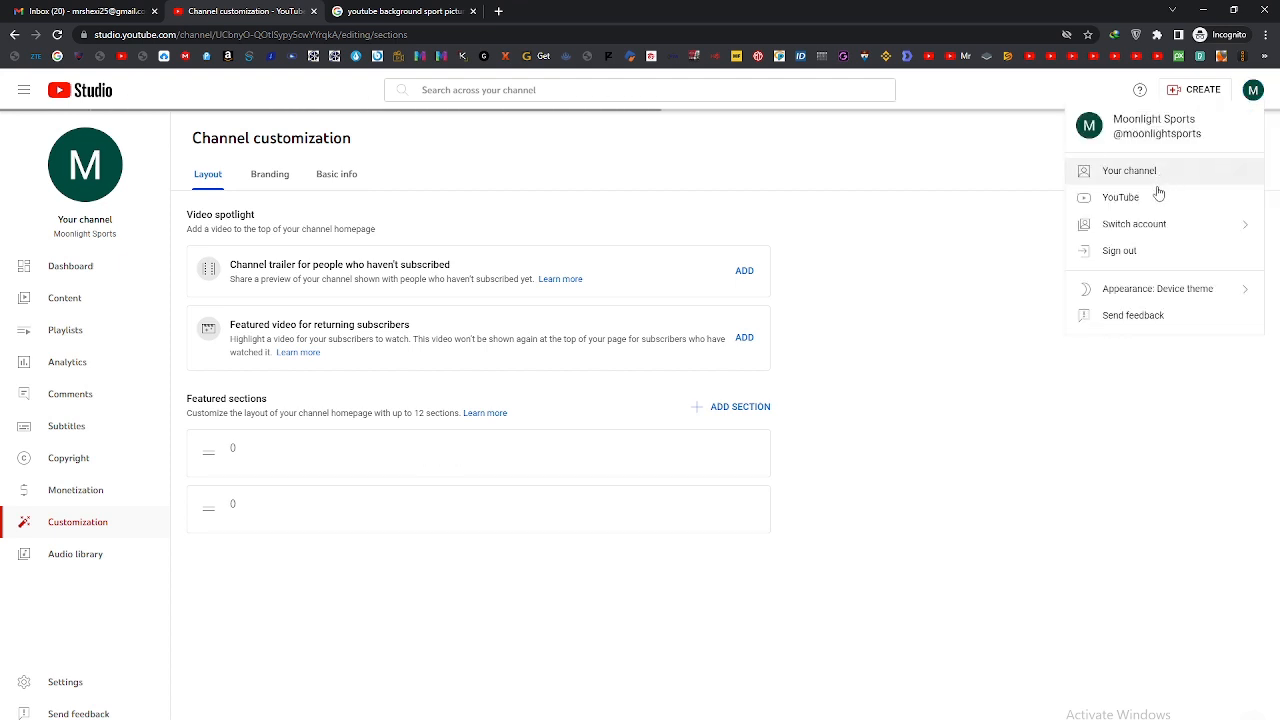
pyautogui.click(1140, 171)
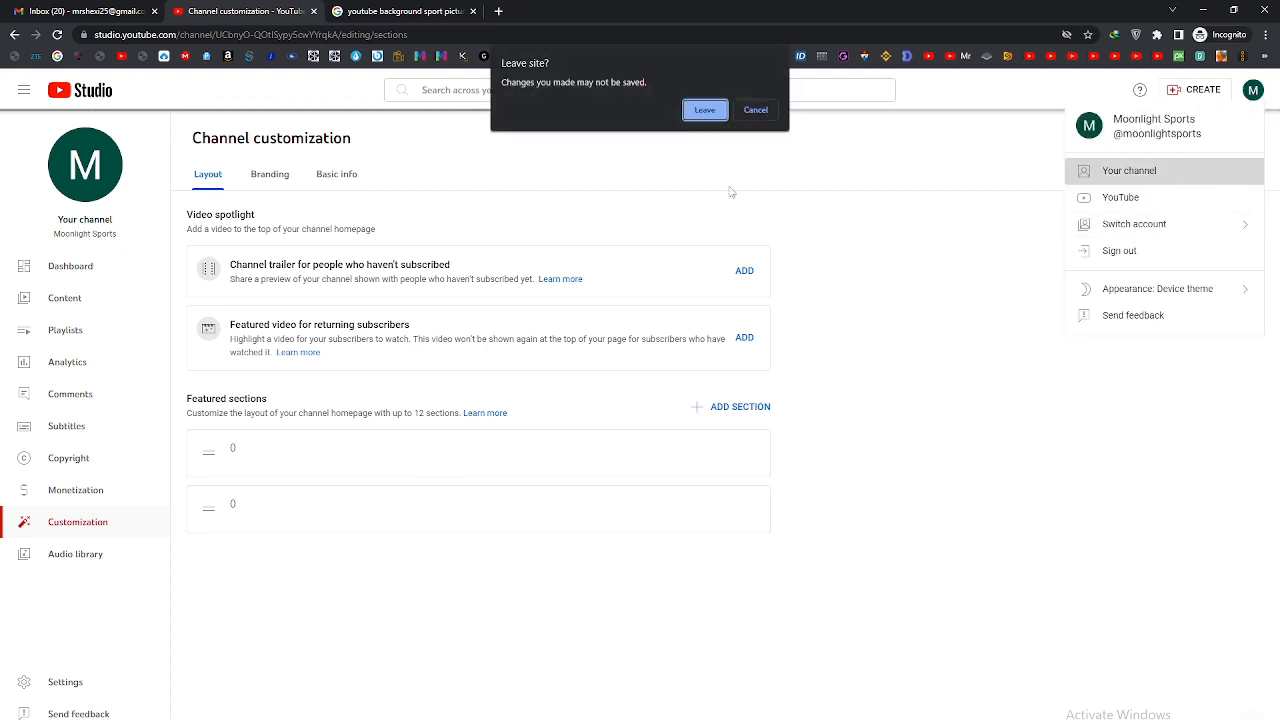
pyautogui.click(752, 112)
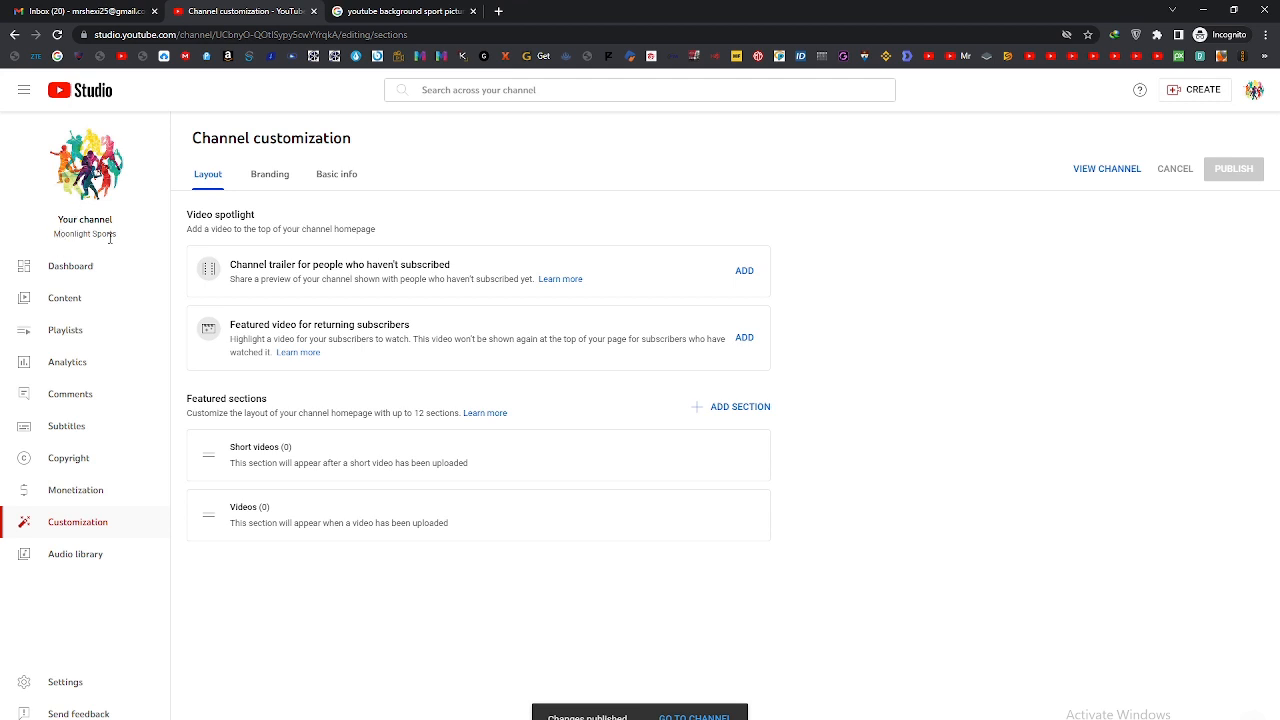
# Step: Open the Moonlight Sports channel page and go to its About section
pyautogui.click(1251, 92)
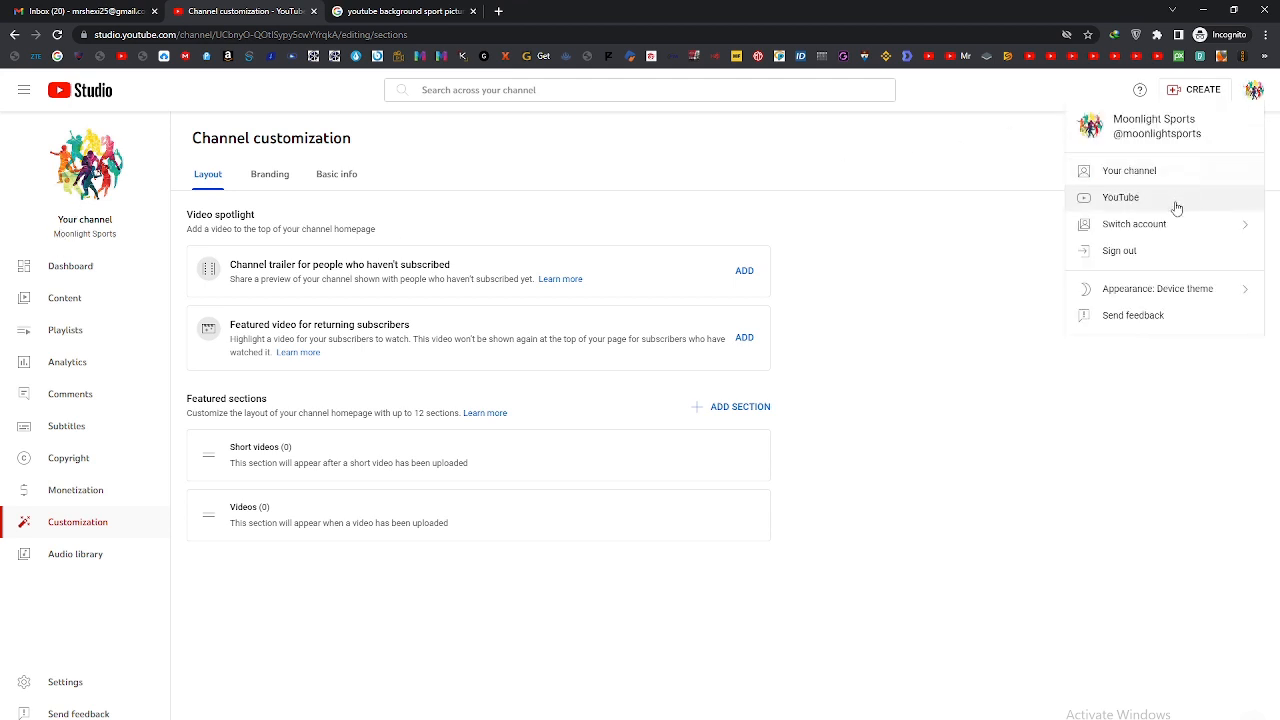
pyautogui.click(1128, 171)
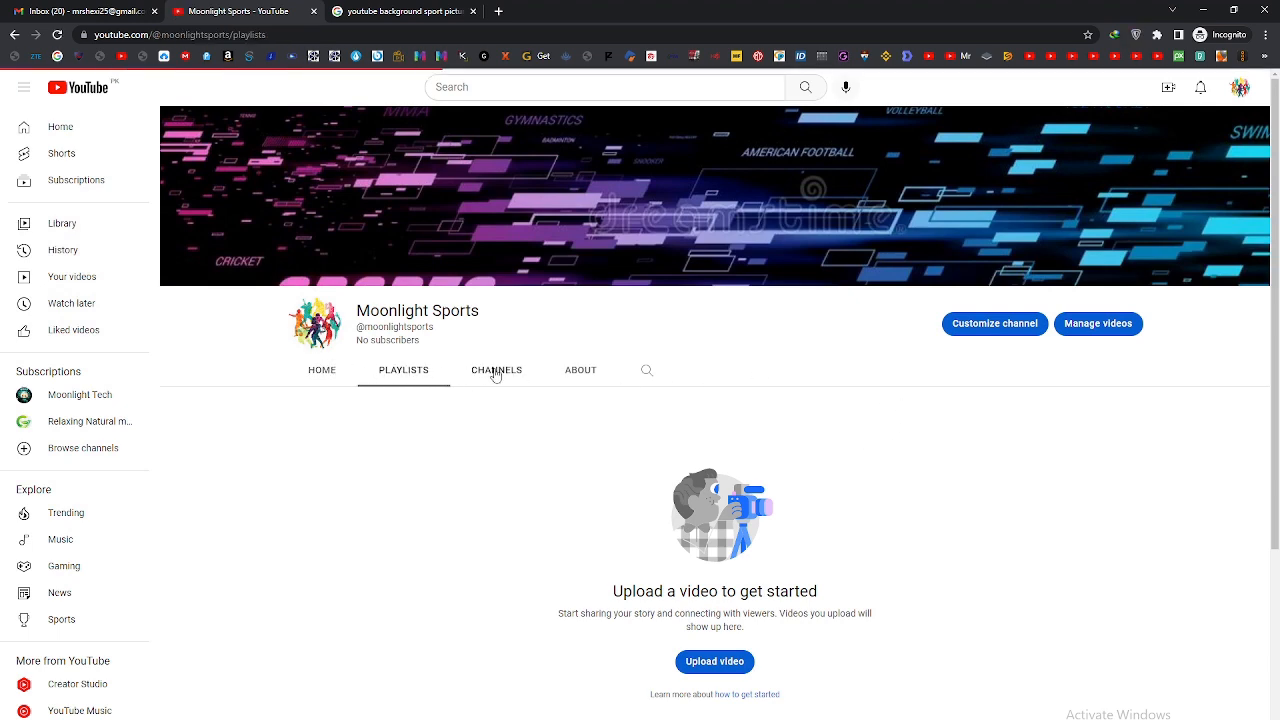
pyautogui.click(496, 370)
pyautogui.click(580, 370)
# Step: Highlight the location and the description in the channel's About section to review them
pyautogui.scroll(-1, 622, 428)
pyautogui.scroll(-1, 622, 428)
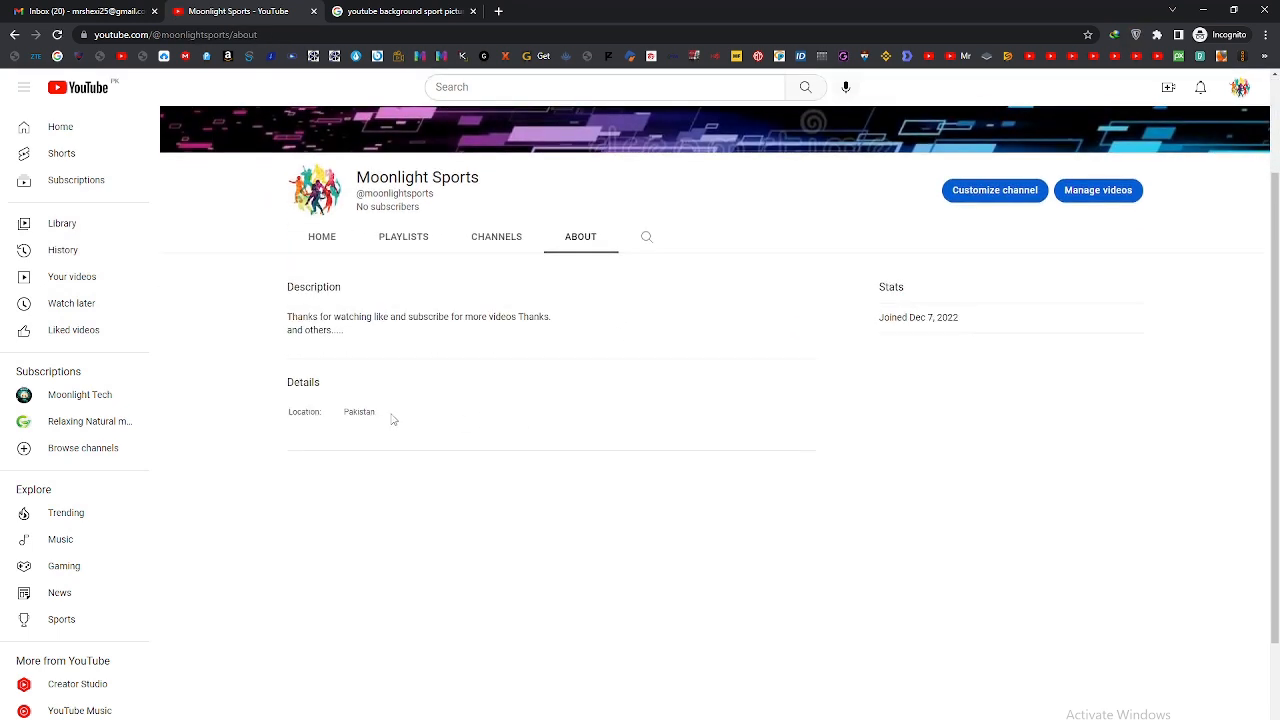
pyautogui.moveTo(403, 419); pyautogui.dragTo(329, 420)
pyautogui.moveTo(376, 338); pyautogui.dragTo(272, 305)
pyautogui.click(545, 543)
# Step: Highlight the join date under Stats in the channel's About section to review it
pyautogui.scroll(1, 548, 542)
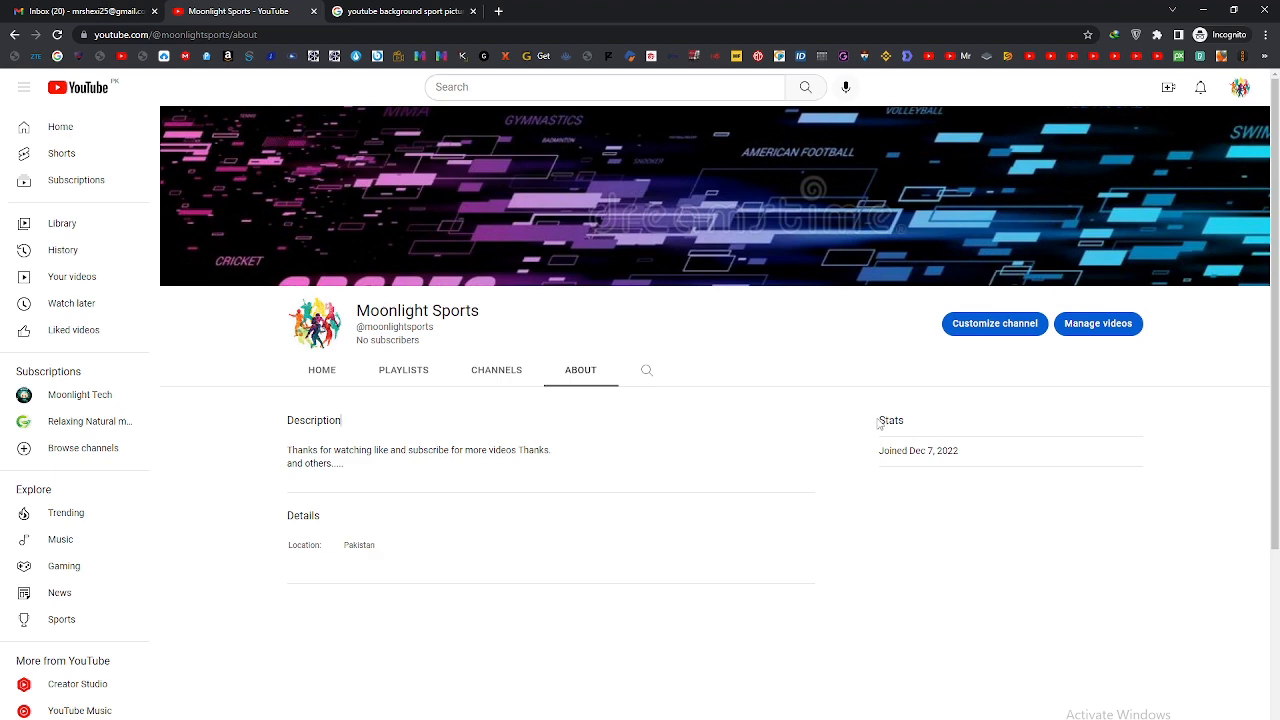
pyautogui.moveTo(880, 422); pyautogui.dragTo(951, 449)
pyautogui.click(901, 474)
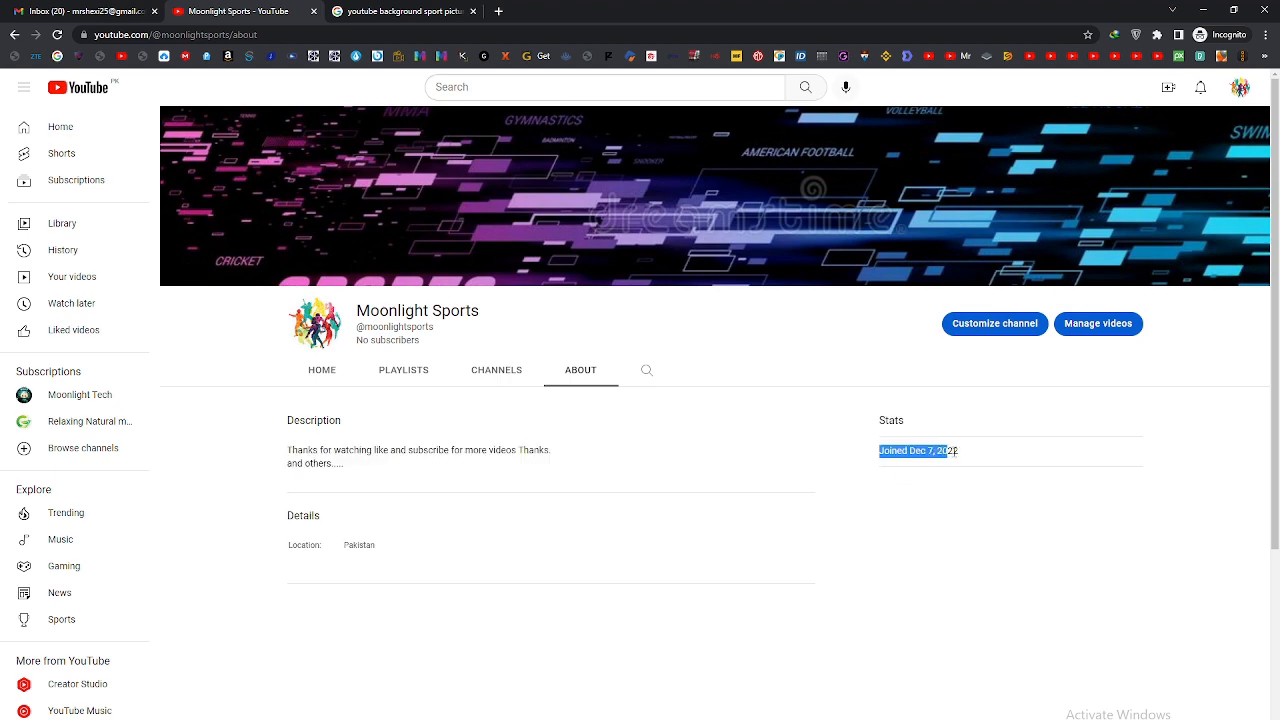
pyautogui.click(923, 517)
pyautogui.scroll(-2, 699, 531)
pyautogui.scroll(2, 695, 528)
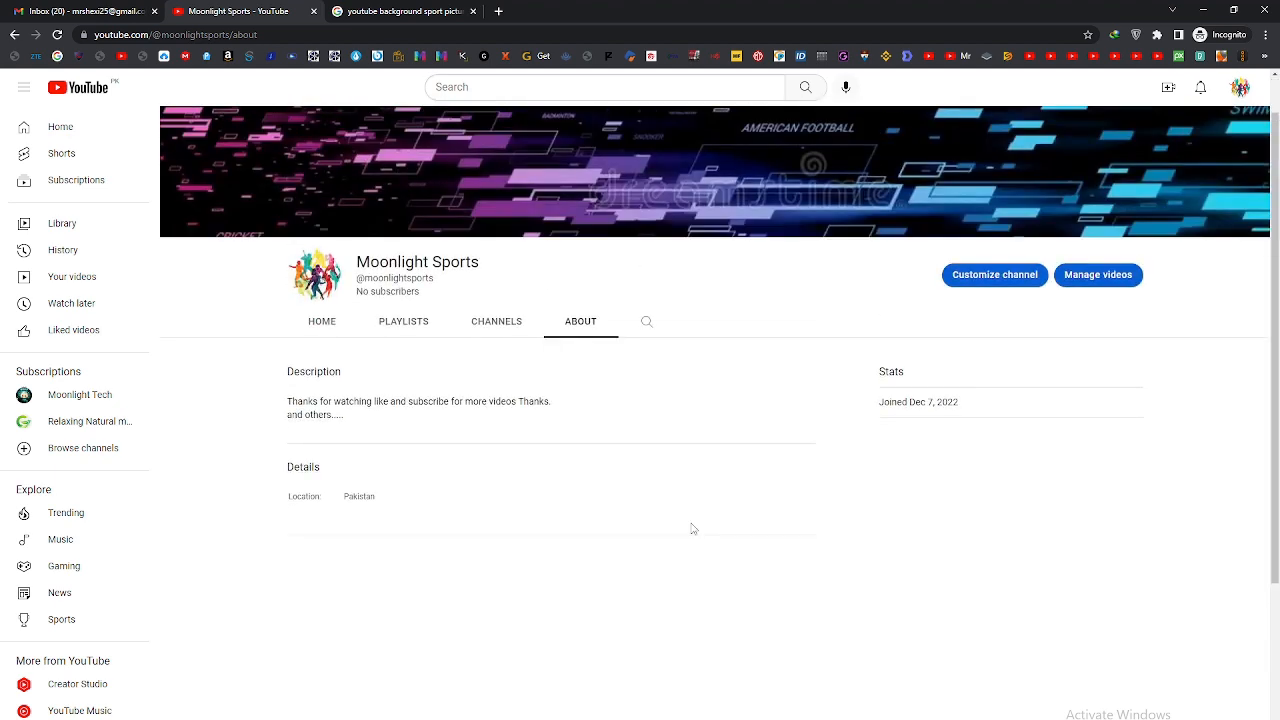
# Step: Write the note "thanks for watching please like and subscribe thanks." in the YouTube search field without running the search
pyautogui.click(531, 85)
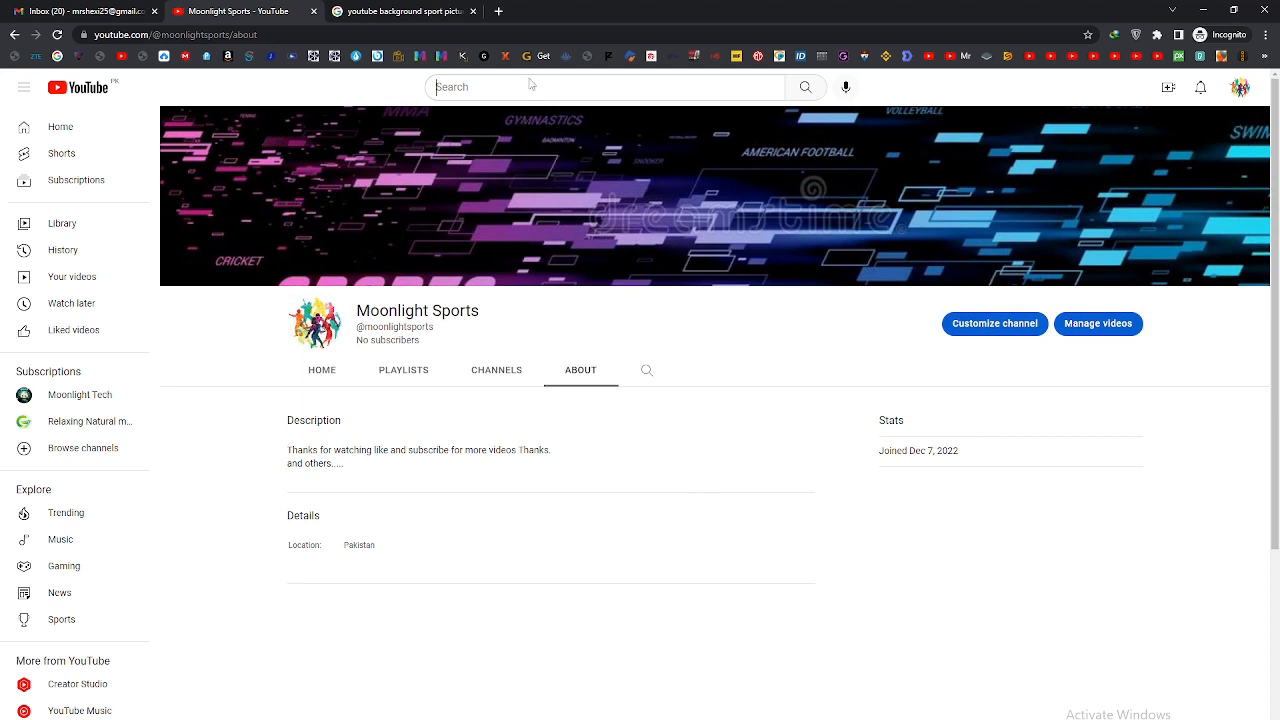
pyautogui.click(529, 85)
pyautogui.write('thanks ')
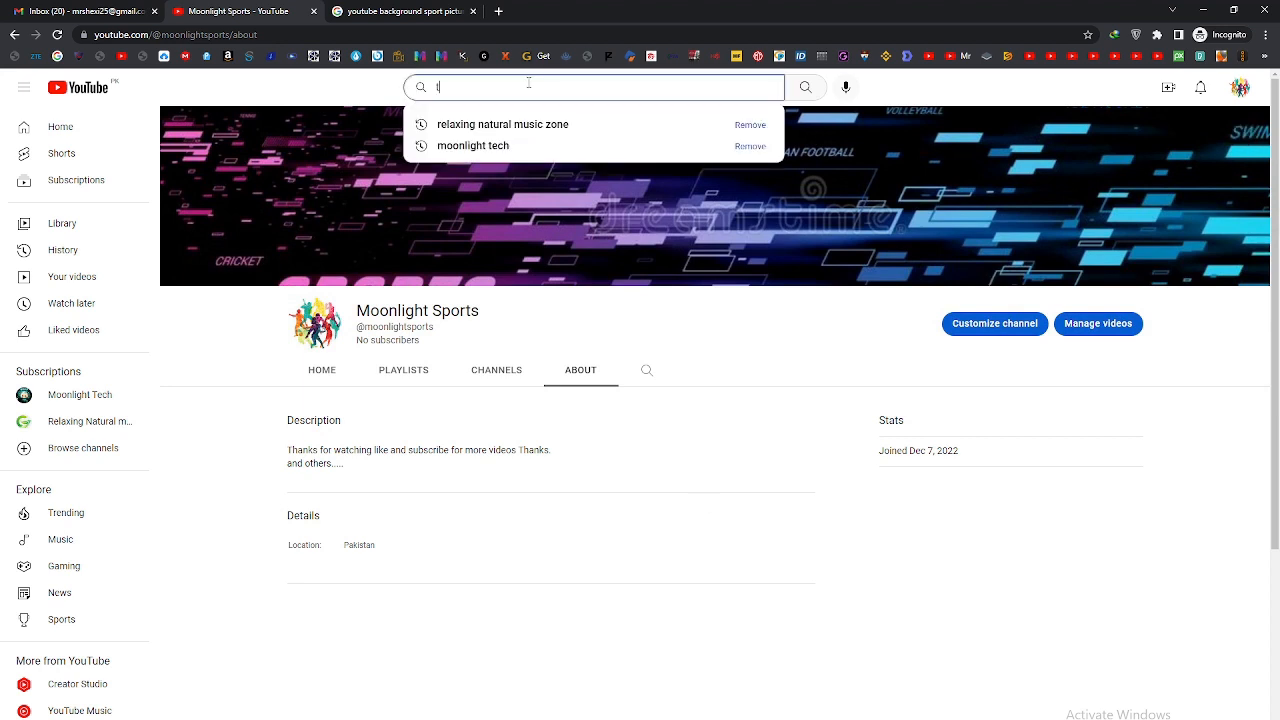
pyautogui.write('for ')
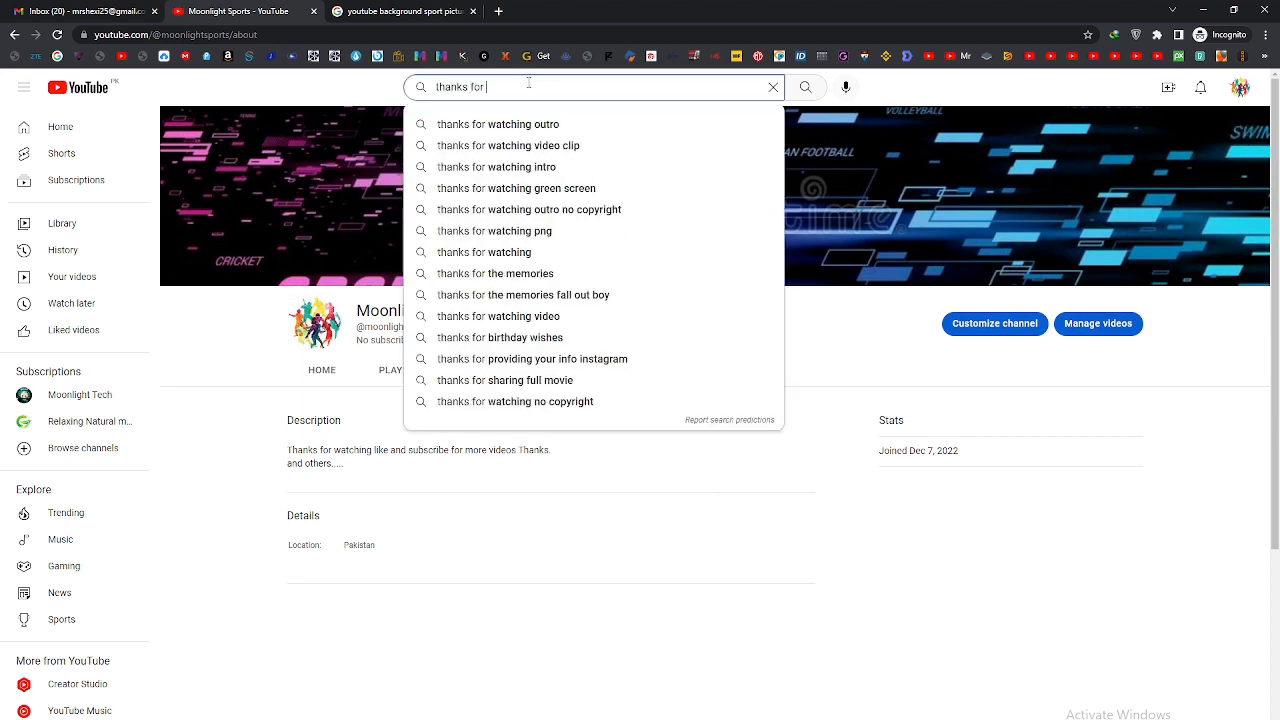
pyautogui.write('watch')
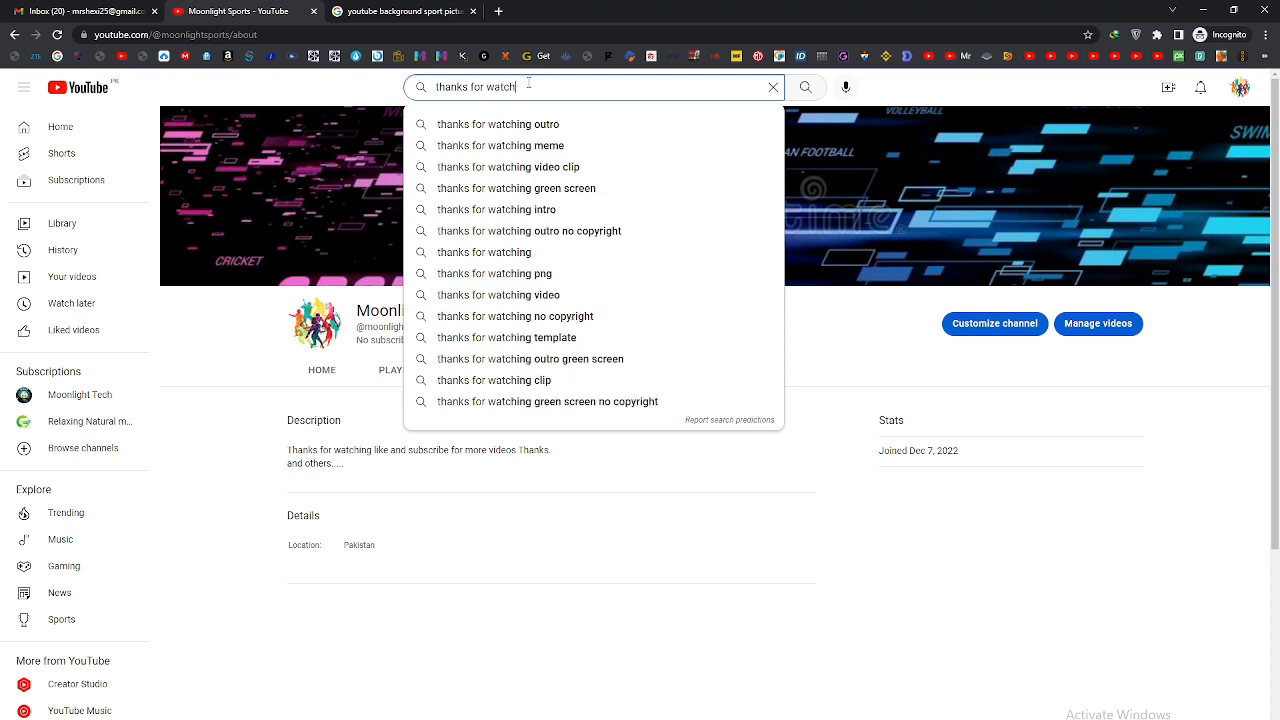
pyautogui.write('ing ple')
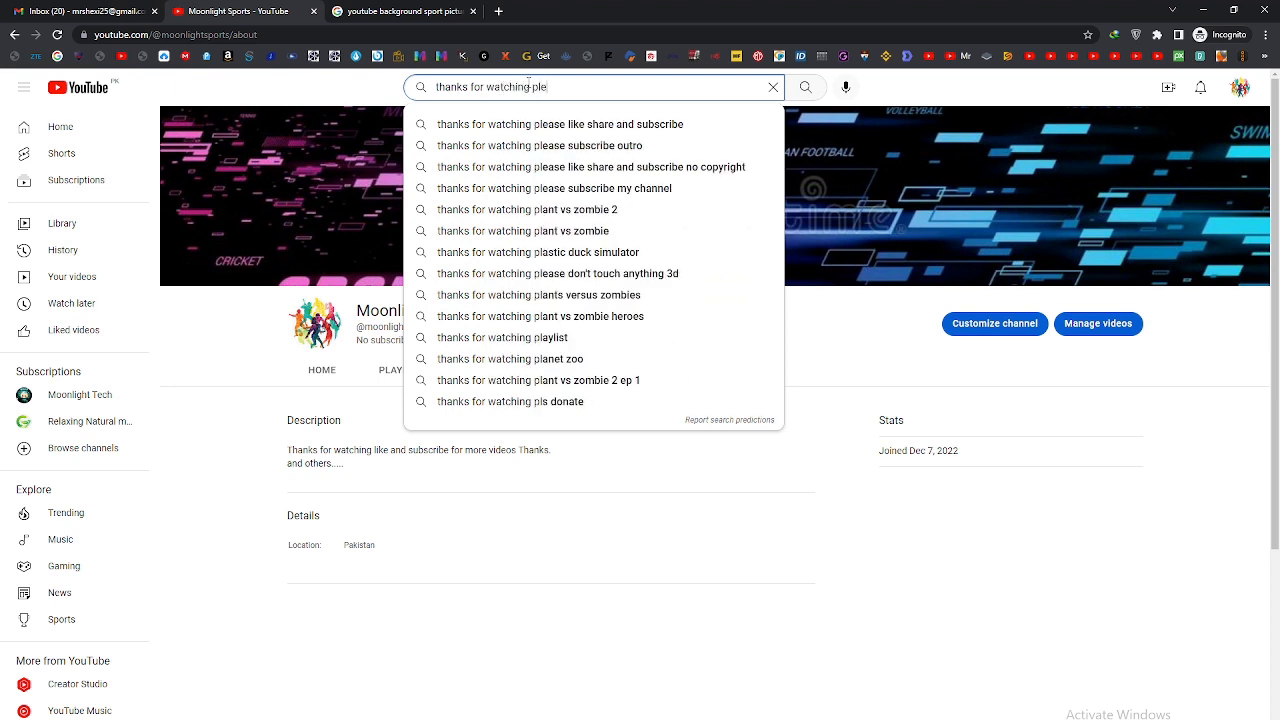
pyautogui.write('ase like a')
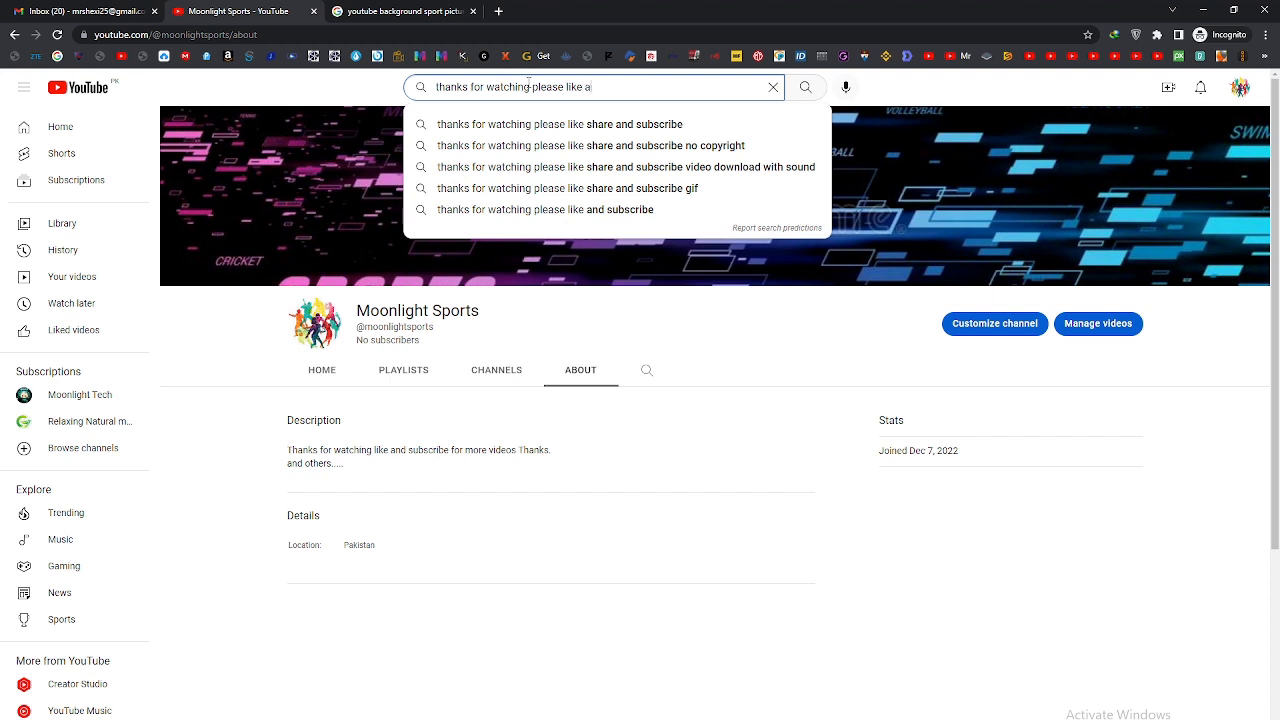
pyautogui.write('nd subsc')
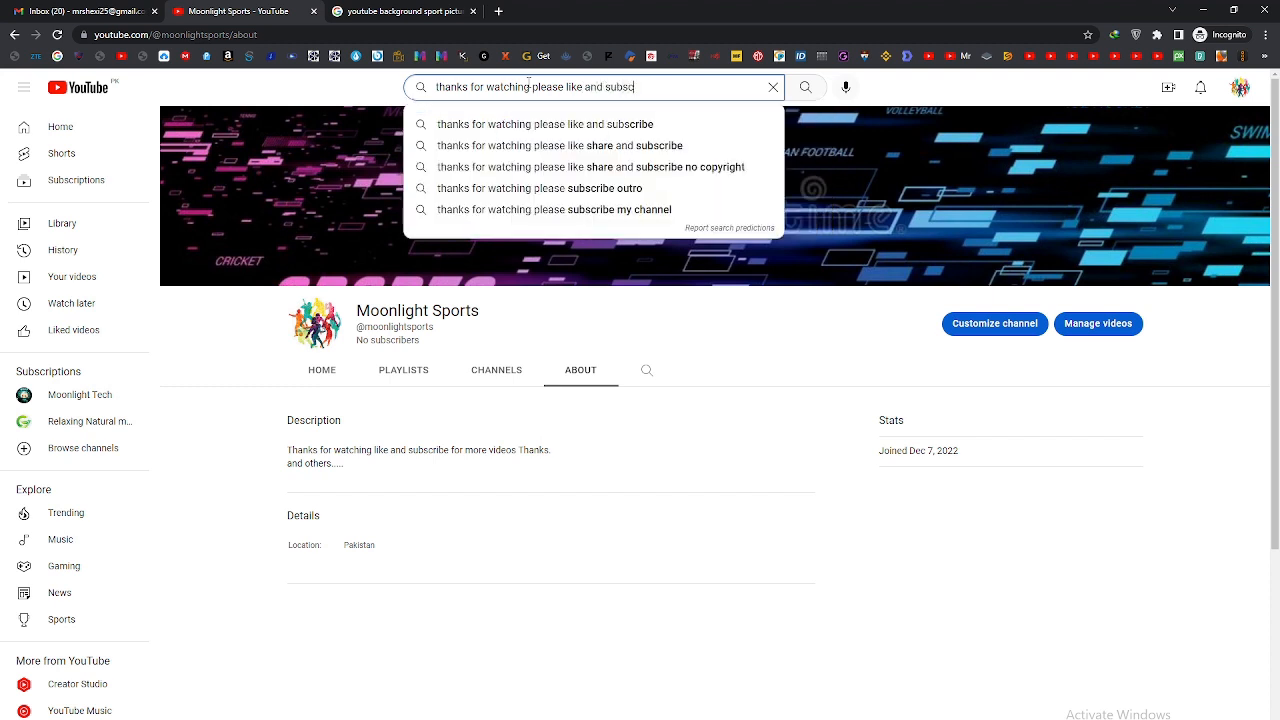
pyautogui.write('ribe')
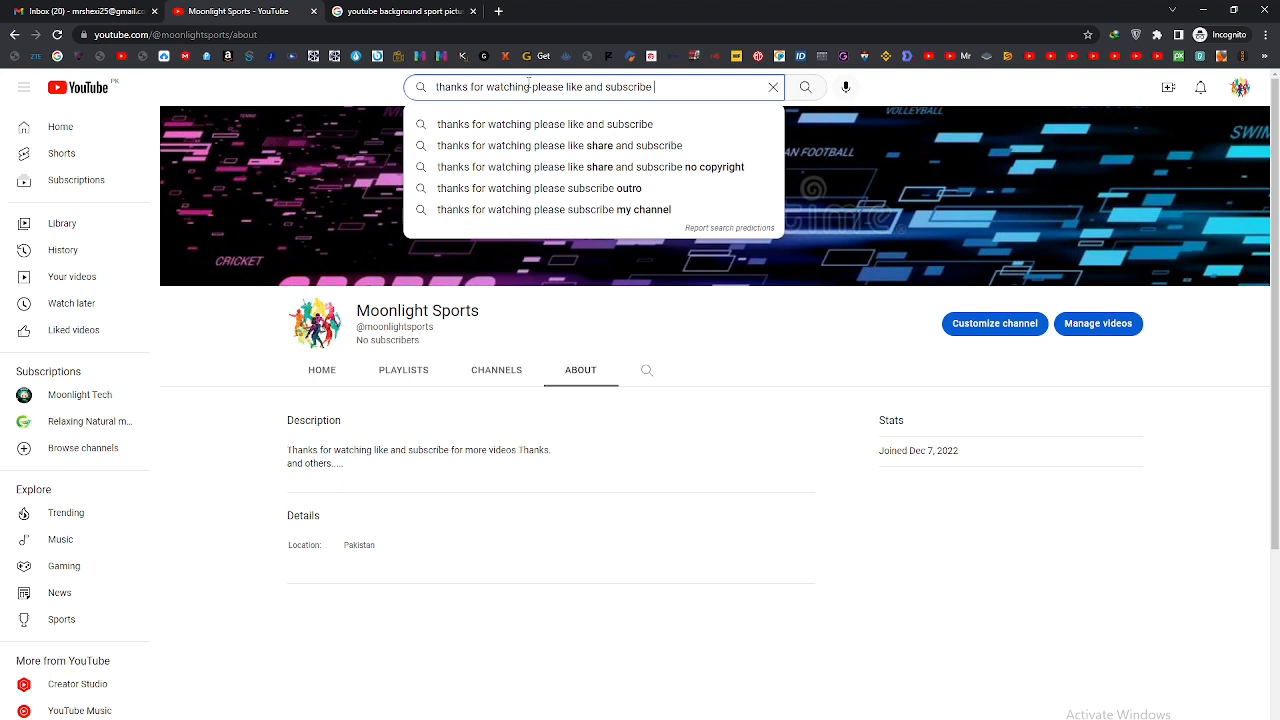
pyautogui.write(' thanks.')
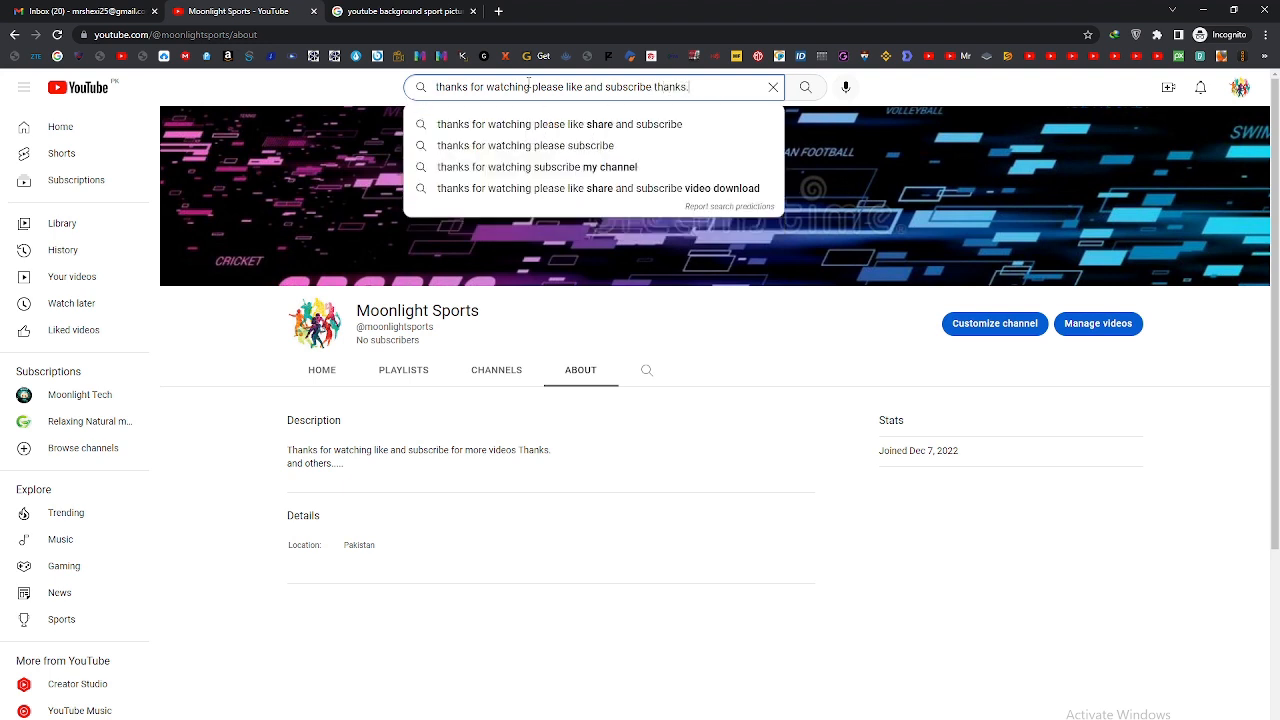